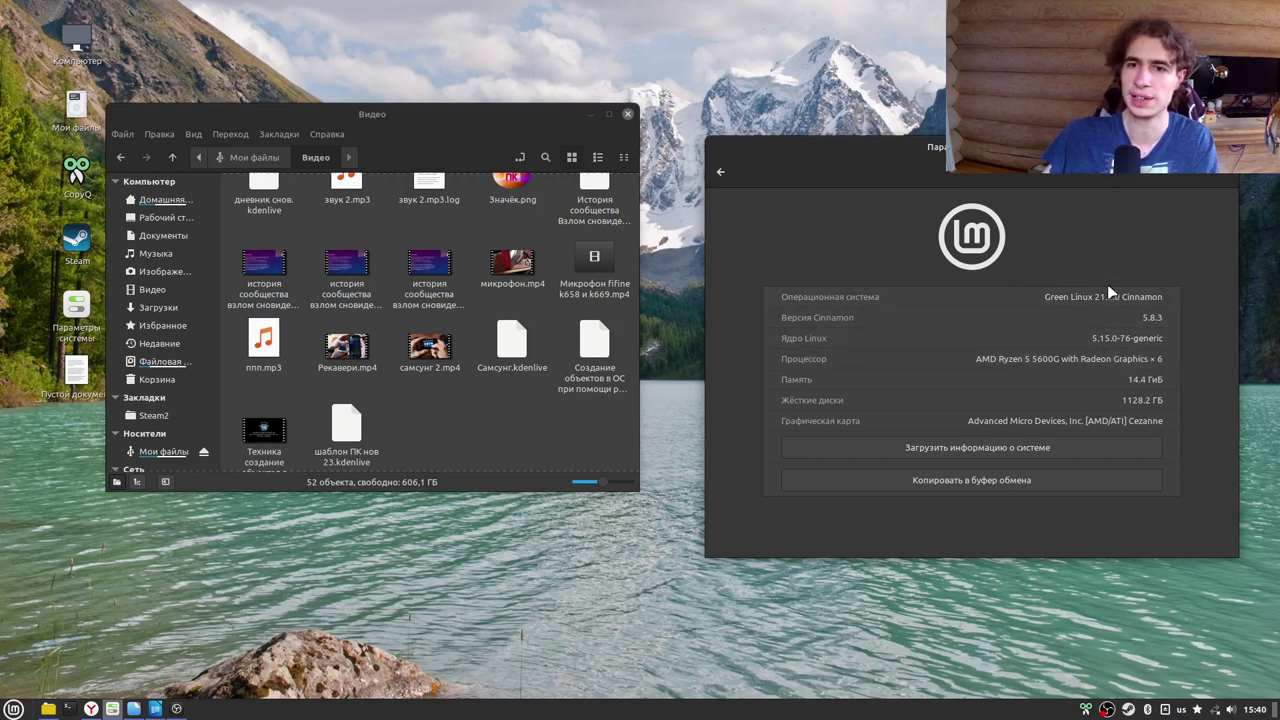
# Move the system information window clear of the webcam overlay and highlight the operating system version.
pyautogui.moveTo(976, 145); pyautogui.dragTo(868, 150)
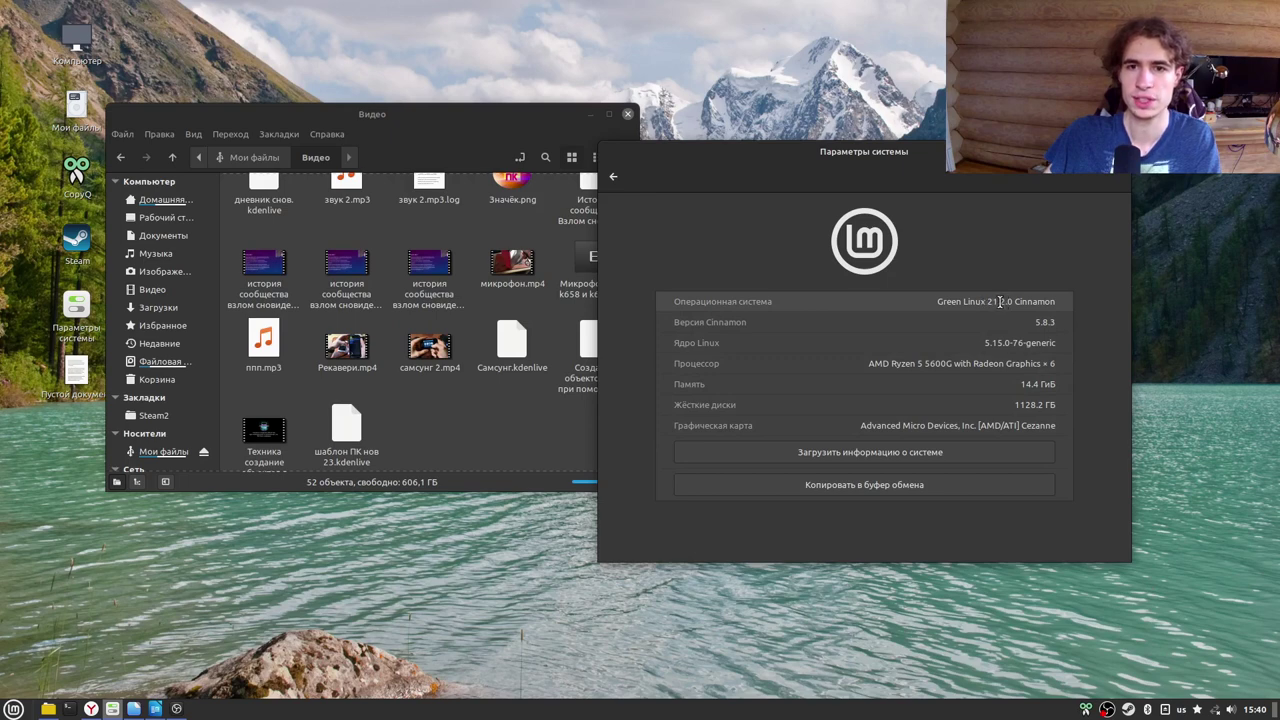
pyautogui.moveTo(1005, 301); pyautogui.dragTo(1039, 301)
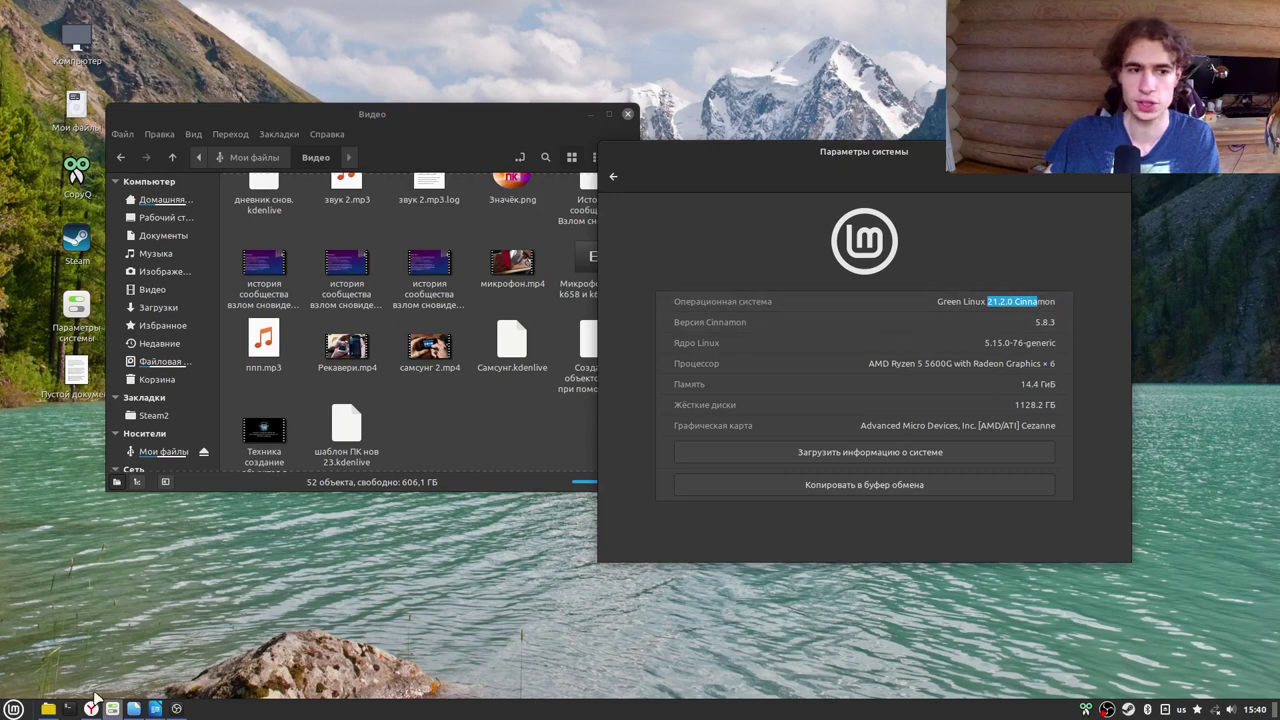
# Open a terminal window, look at it and close it without running any command.
pyautogui.click(14, 708)
pyautogui.press('Escape')
pyautogui.hotkey('ctrl', 'alt', 't')
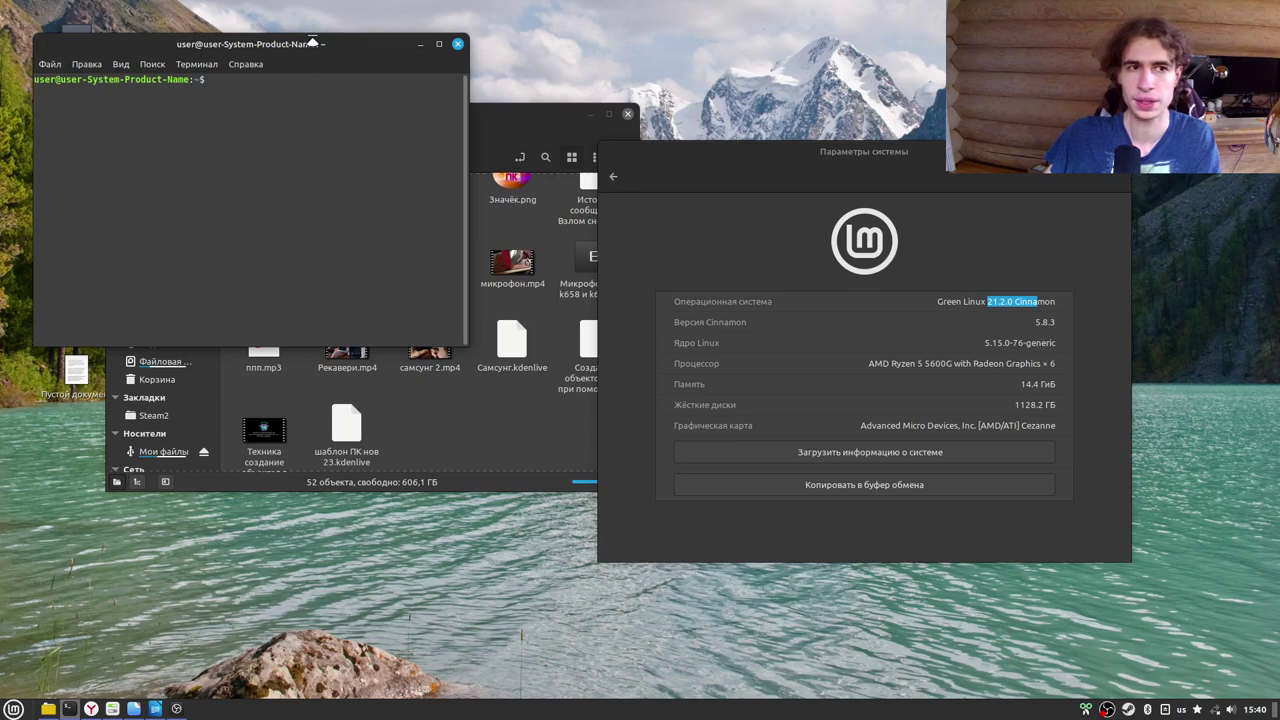
pyautogui.moveTo(310, 43); pyautogui.dragTo(362, 83)
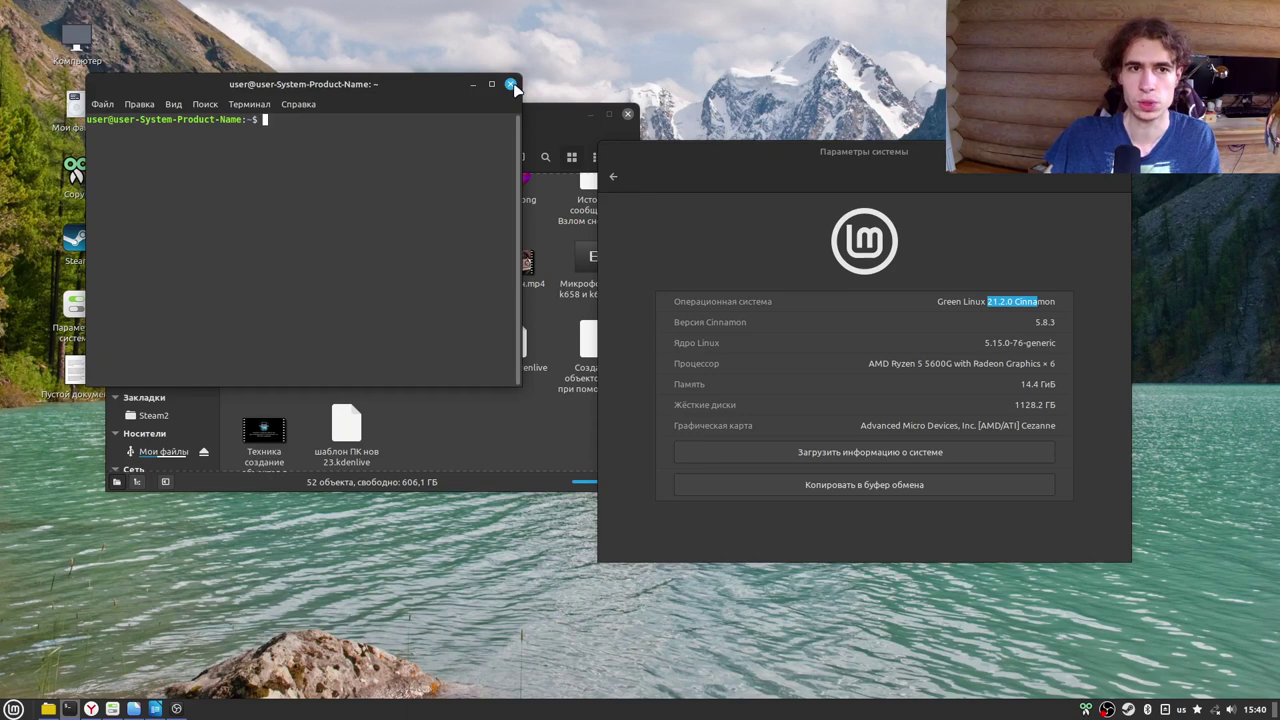
pyautogui.click(511, 85)
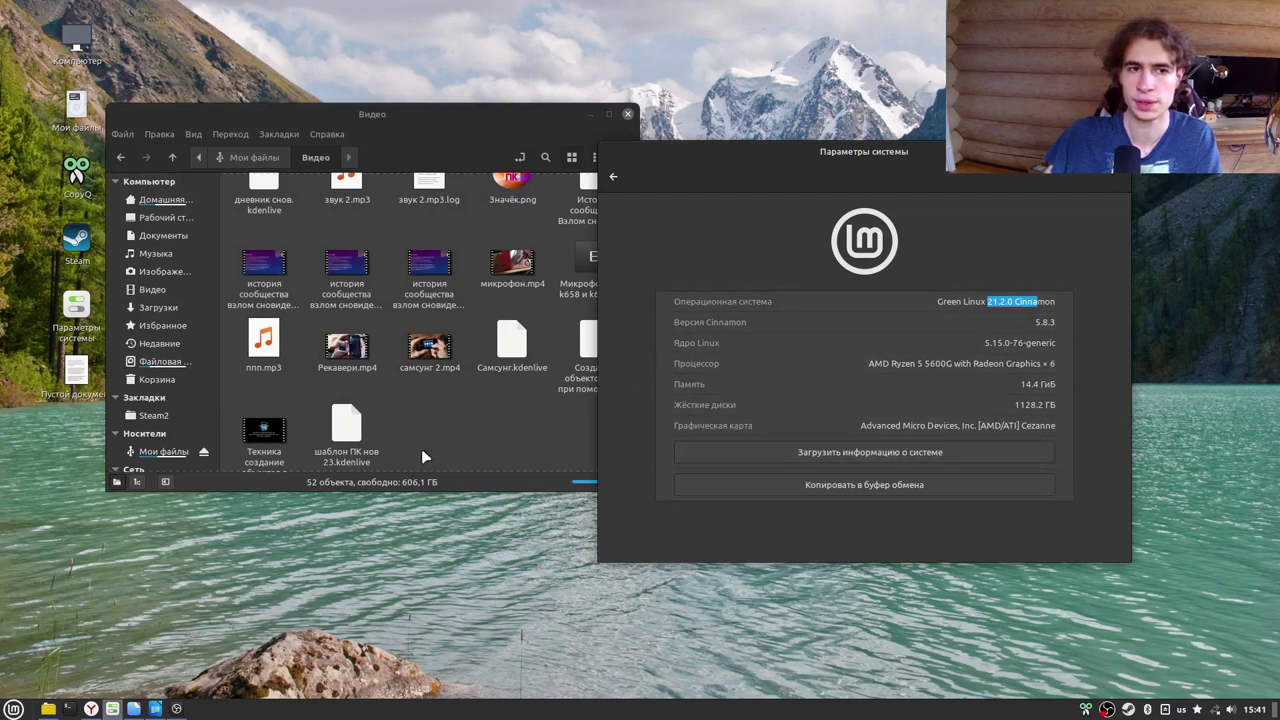
# Look over the last files in the Видео folder and the full overview of system settings modules, from appearance to administration.
pyautogui.scroll(-1, 422, 453)
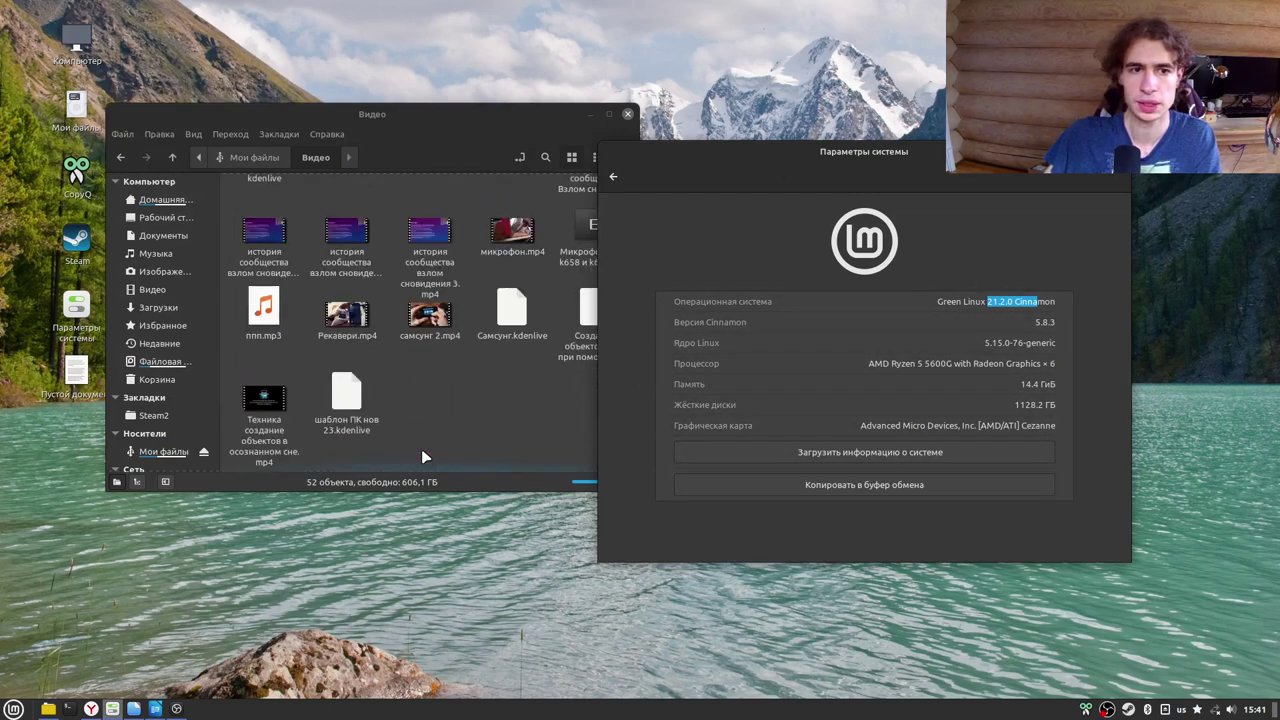
pyautogui.click(530, 393)
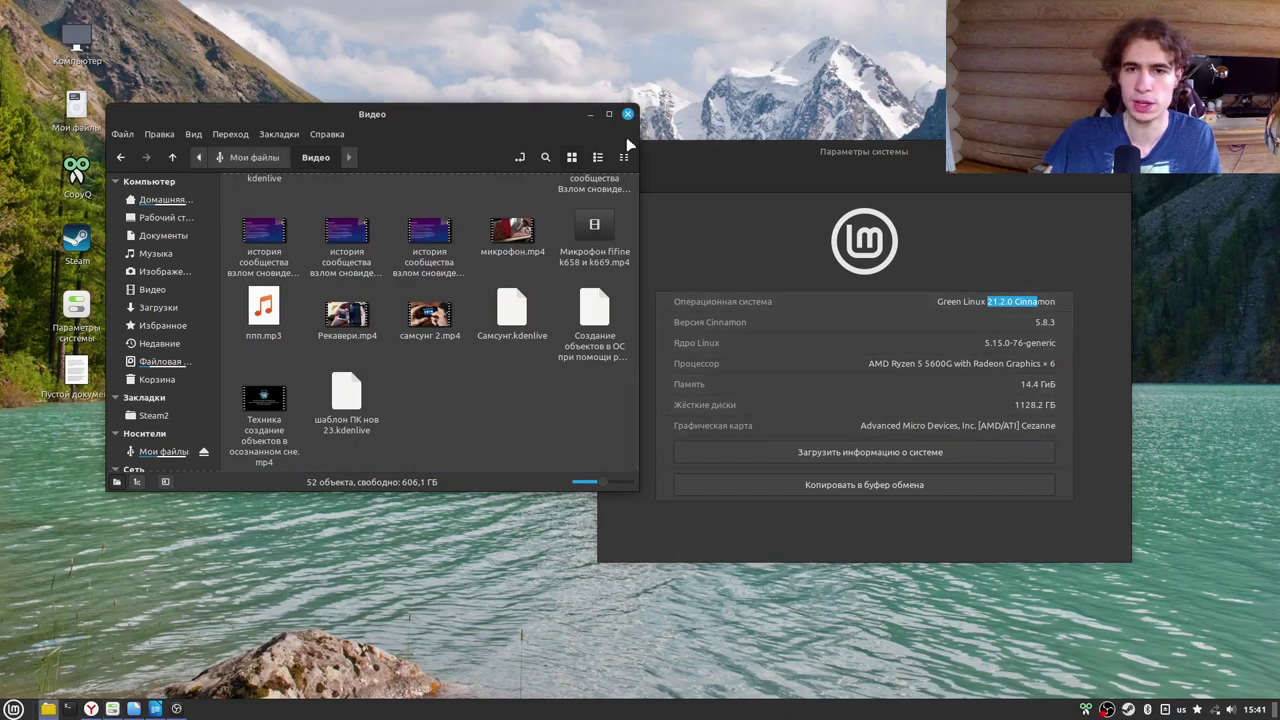
pyautogui.click(797, 149)
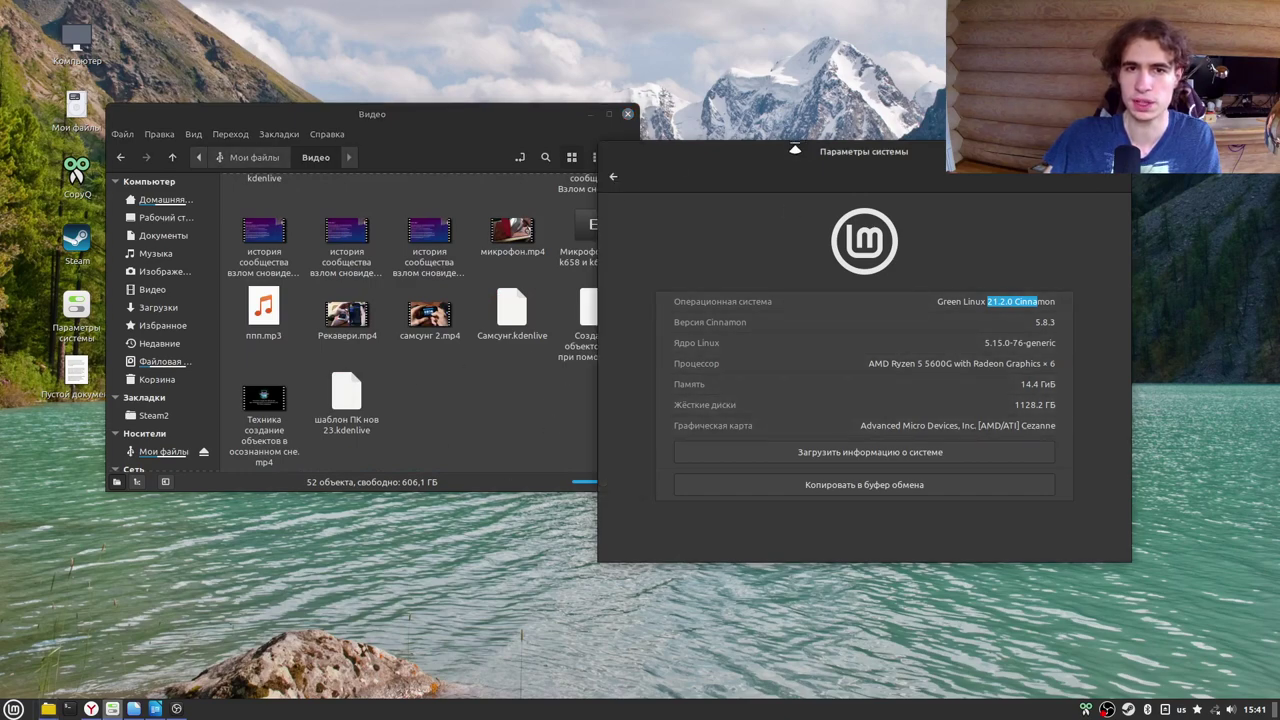
pyautogui.click(614, 176)
pyautogui.scroll(-1, 868, 441)
pyautogui.scroll(5, 868, 441)
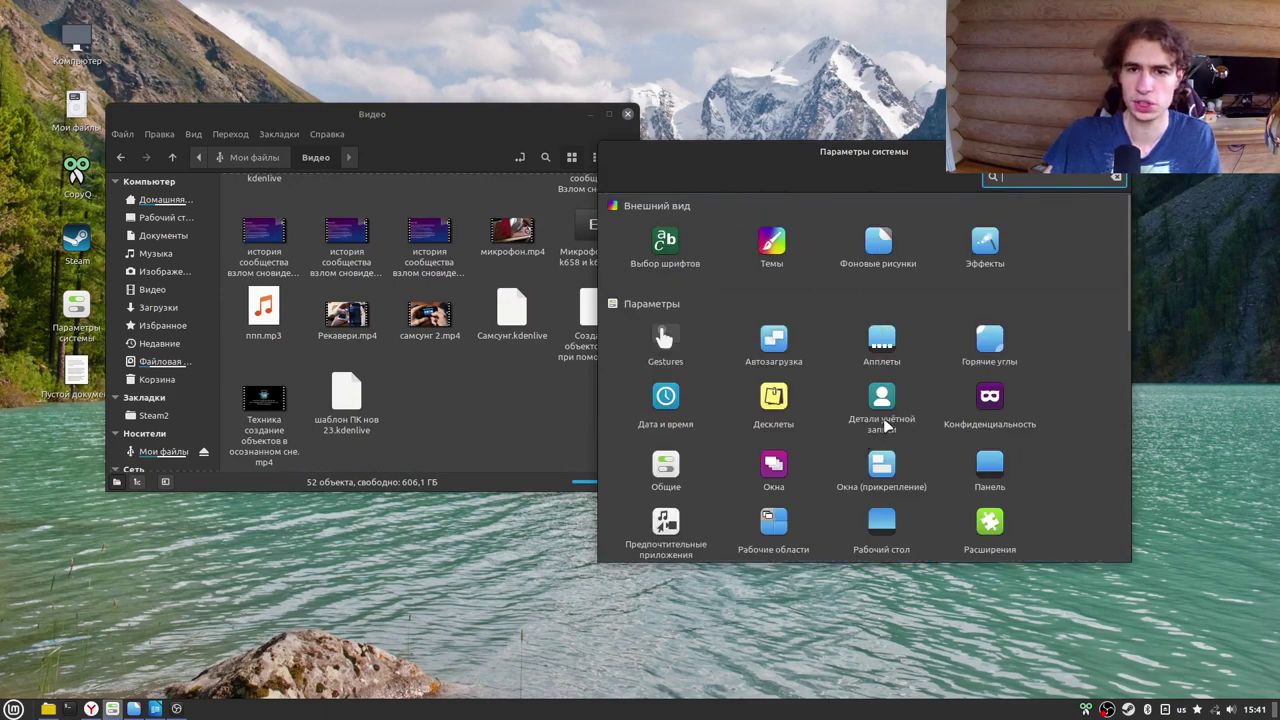
pyautogui.scroll(-5, 900, 405)
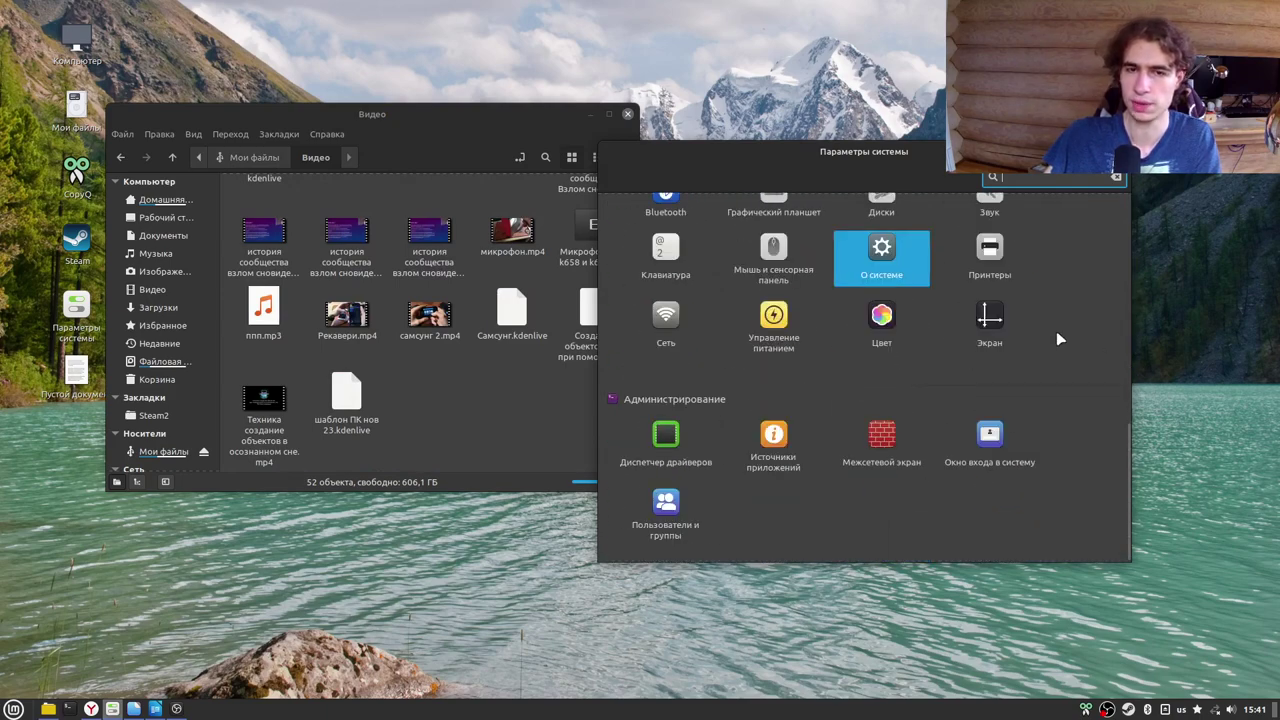
# Browse the installed applications by category.
pyautogui.click(14, 708)
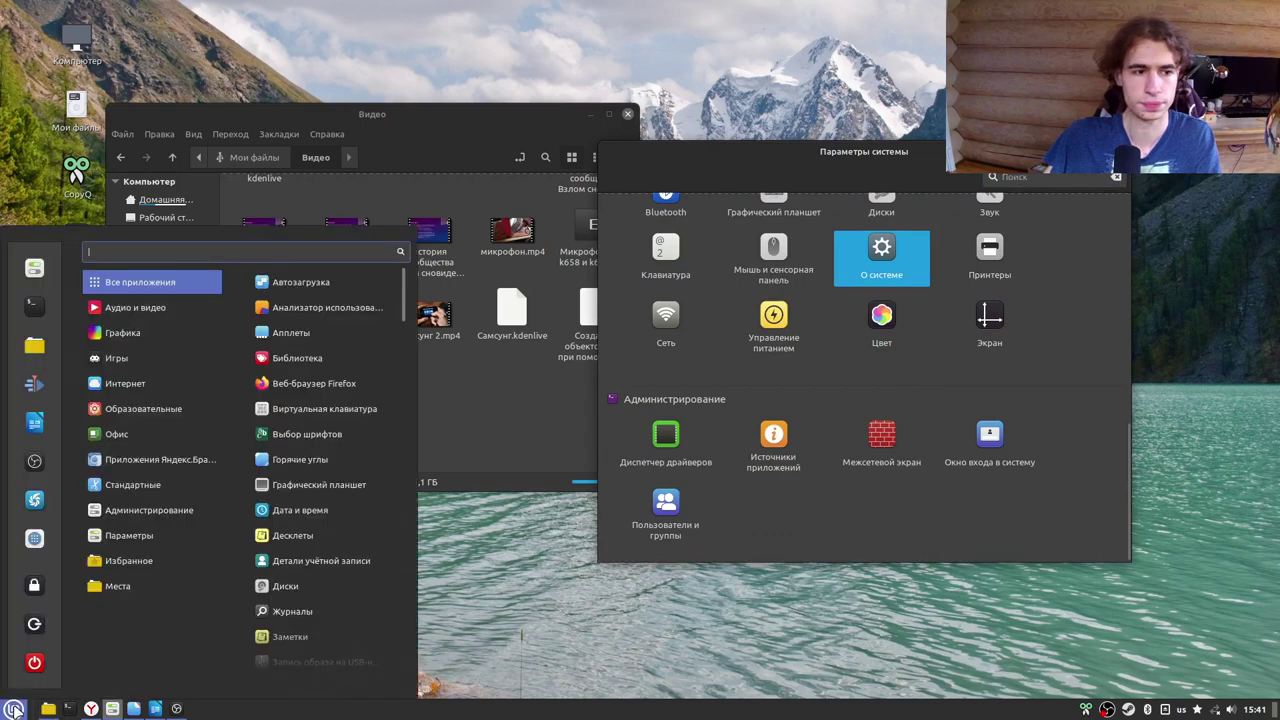
pyautogui.moveTo(151, 472)
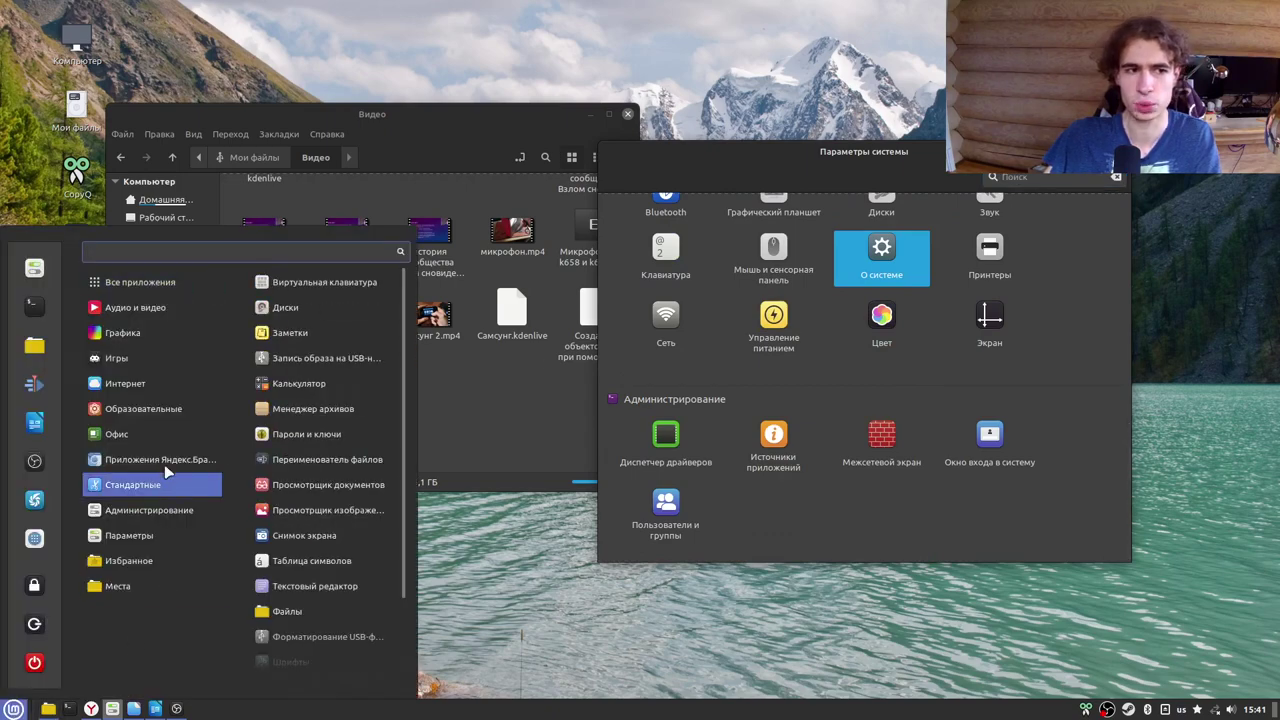
pyautogui.moveTo(167, 358)
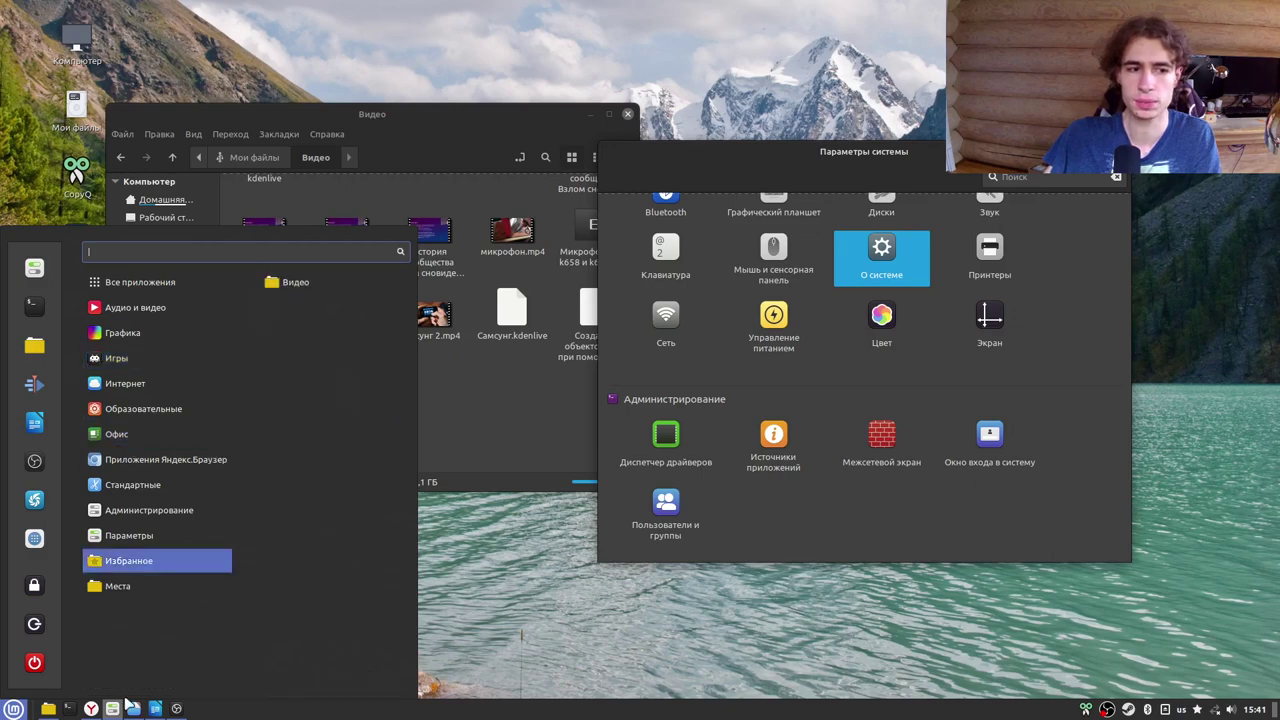
# Switch to the Yandex browser and compare the two Unigine Valley benchmark reports, one from Windows and one from Linux.
pyautogui.click(91, 708)
pyautogui.click(91, 708)
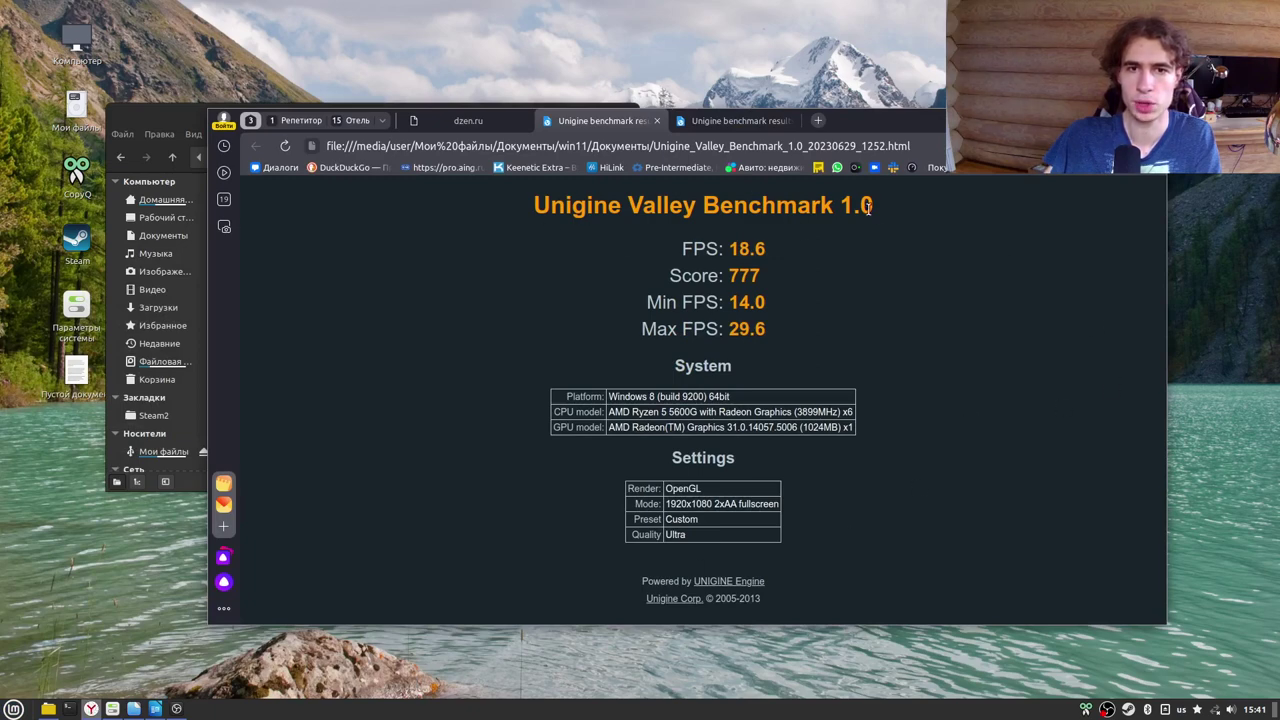
pyautogui.click(730, 123)
pyautogui.click(578, 124)
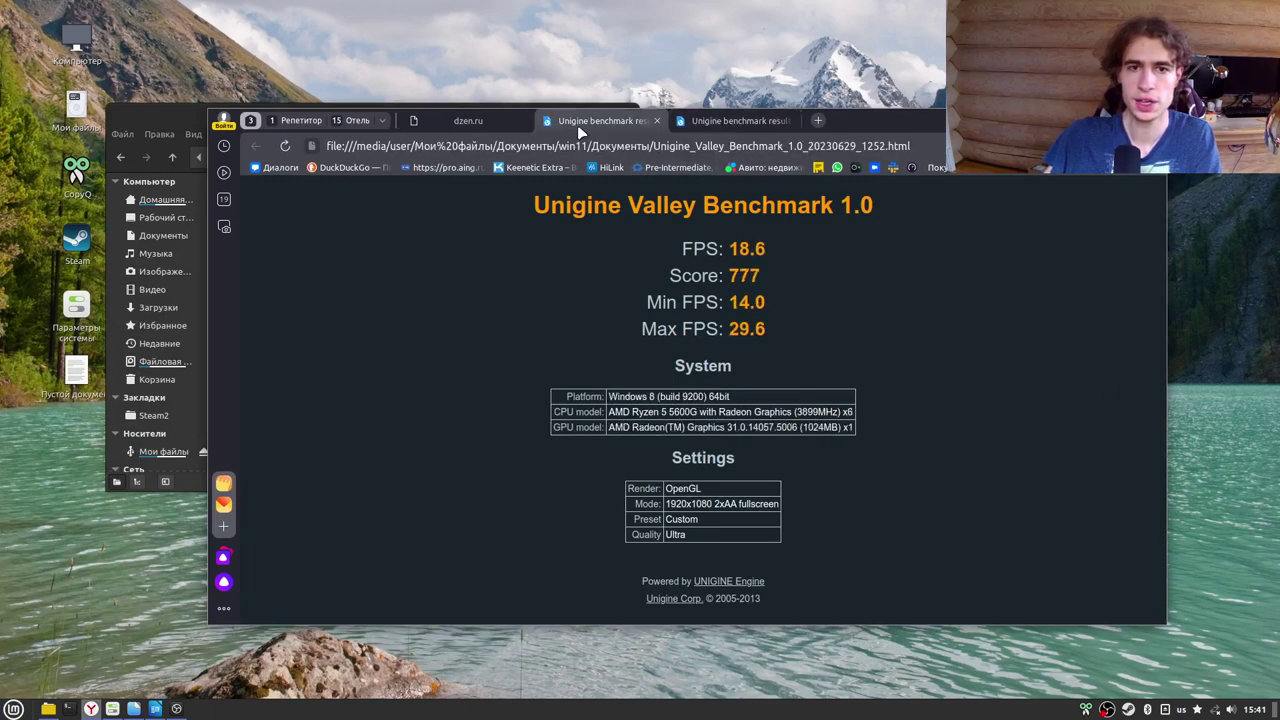
pyautogui.click(730, 121)
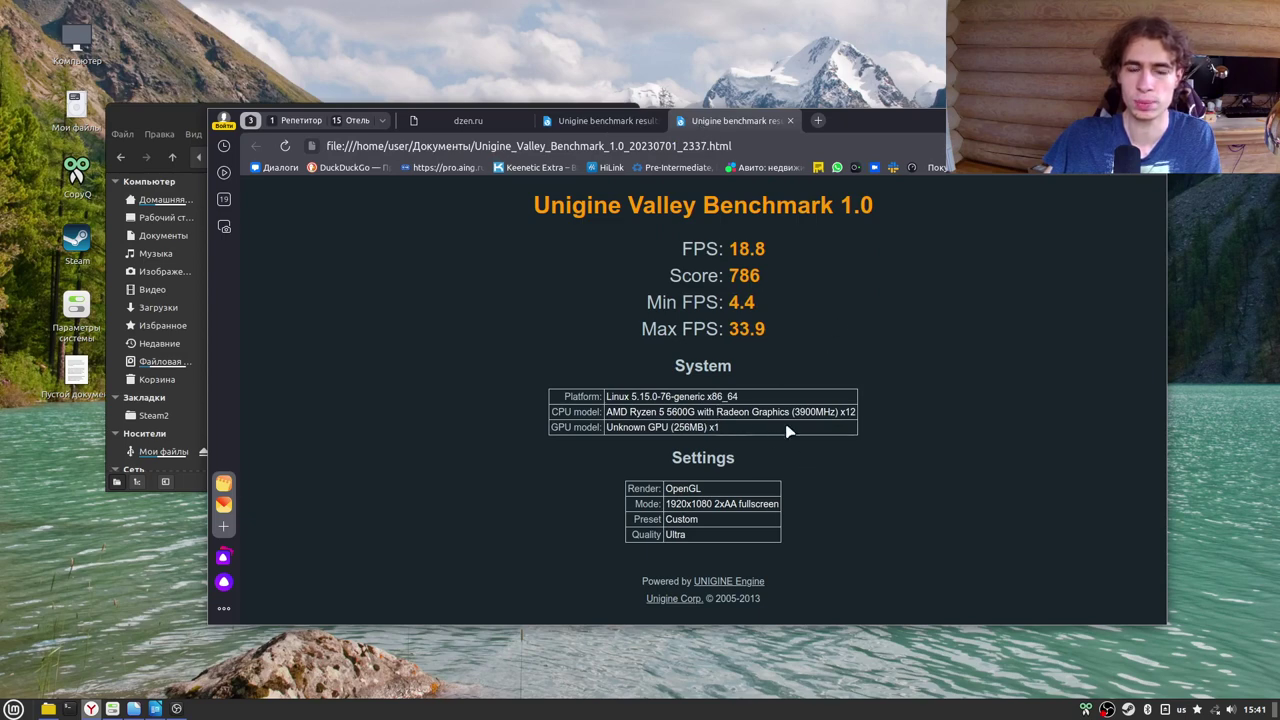
pyautogui.click(640, 121)
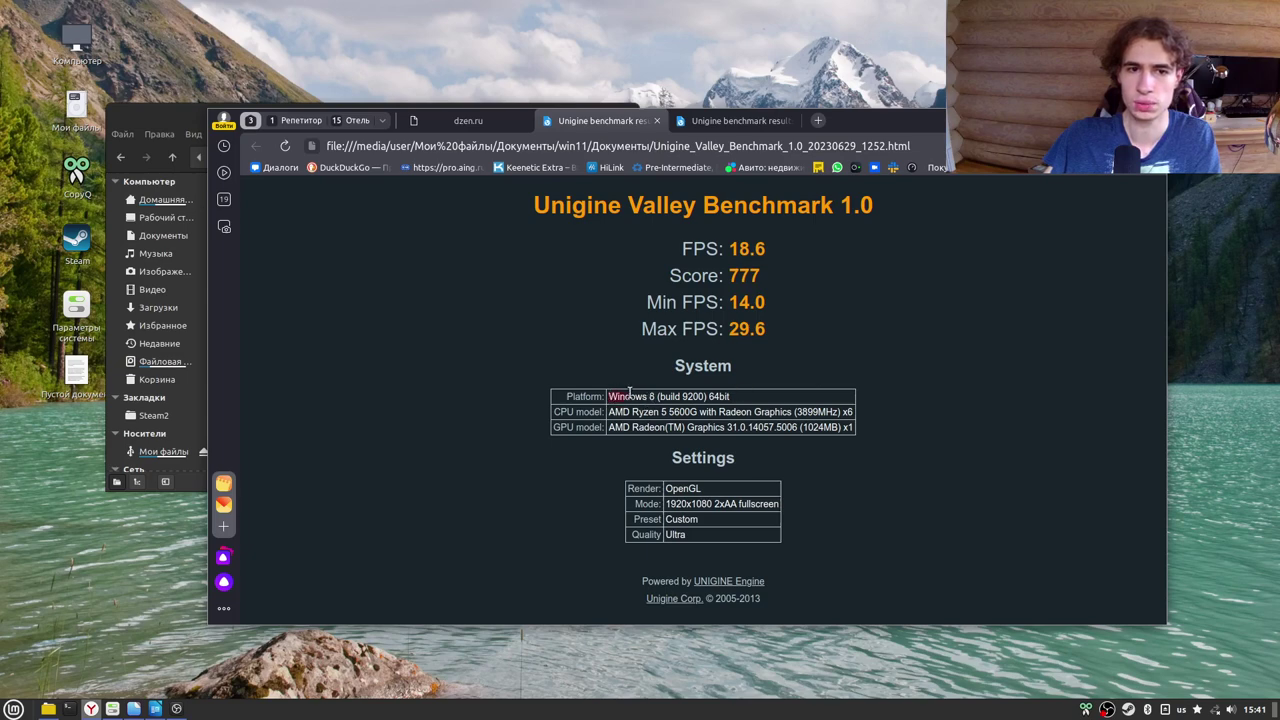
# Highlight the platform and the CPU model in the Windows benchmark report's System table.
pyautogui.moveTo(666, 393); pyautogui.dragTo(645, 396)
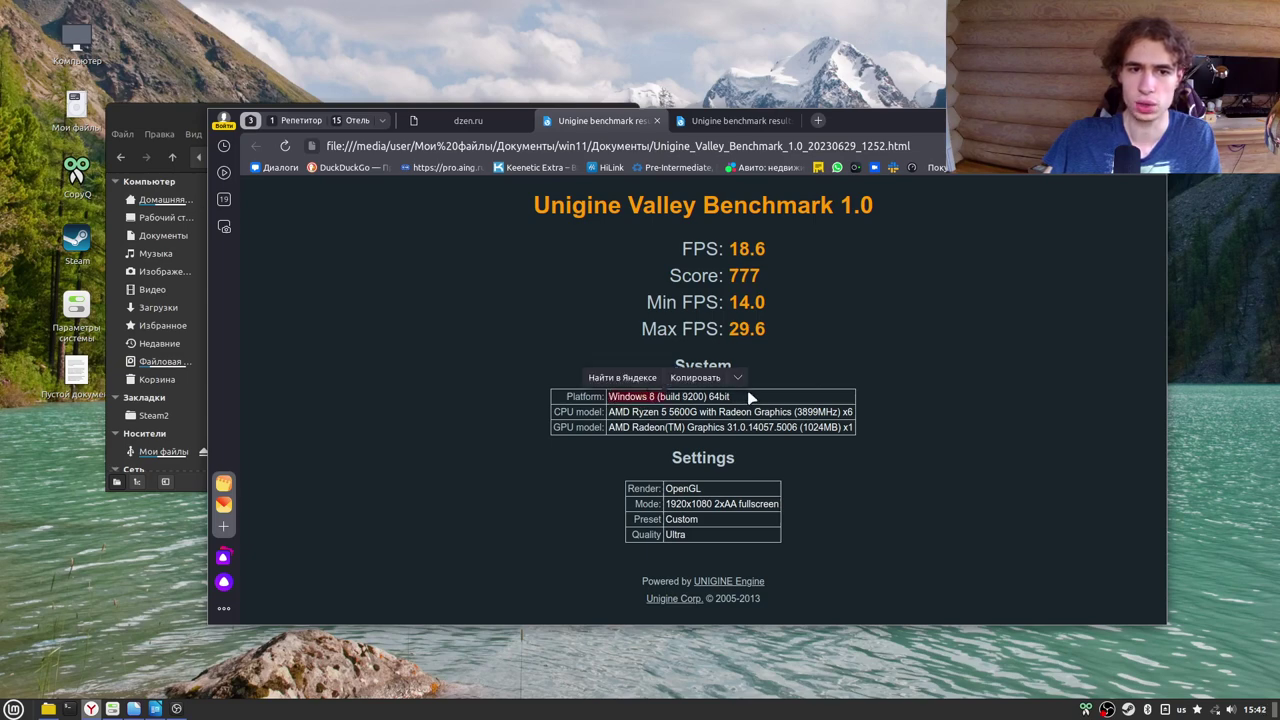
pyautogui.click(902, 384)
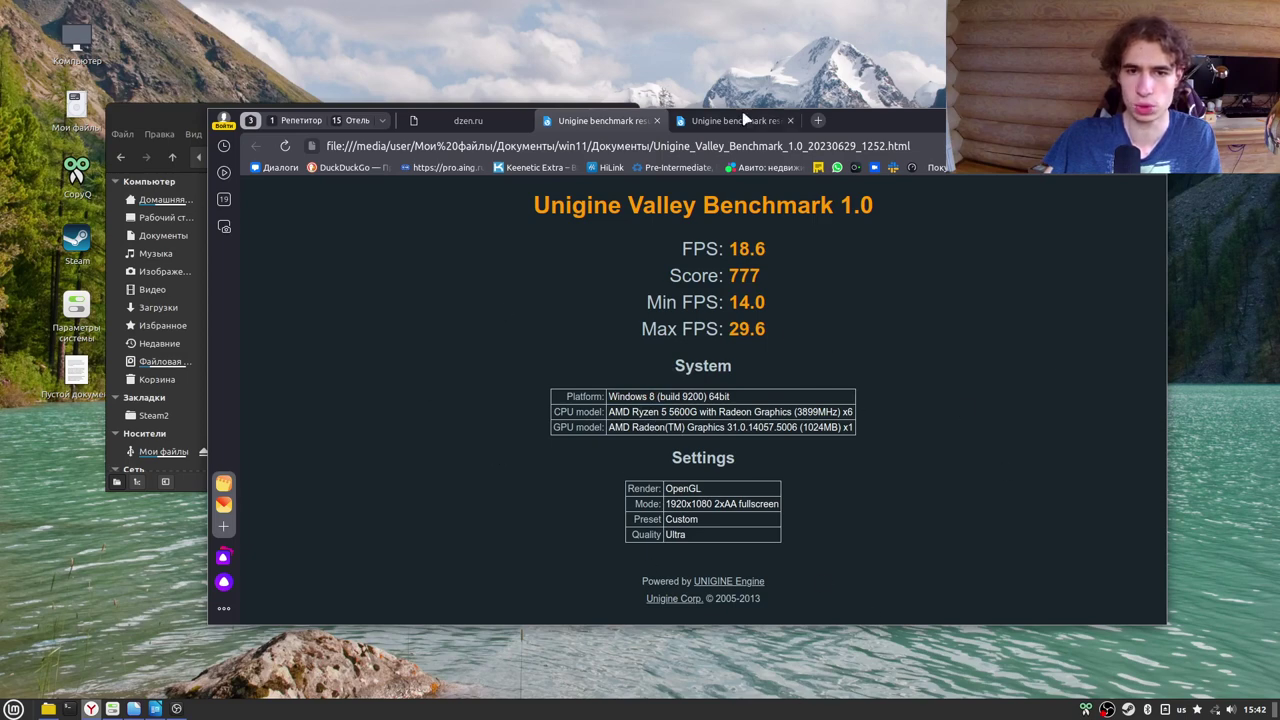
pyautogui.moveTo(745, 121)
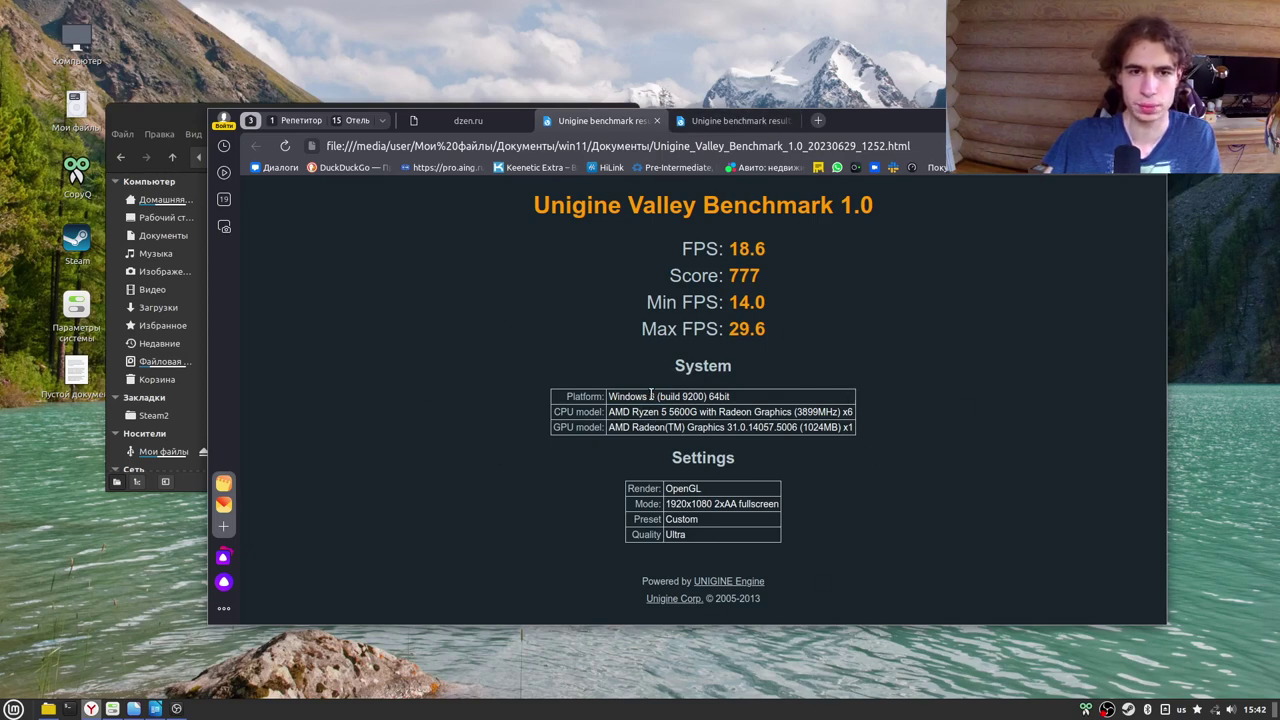
pyautogui.click(806, 405)
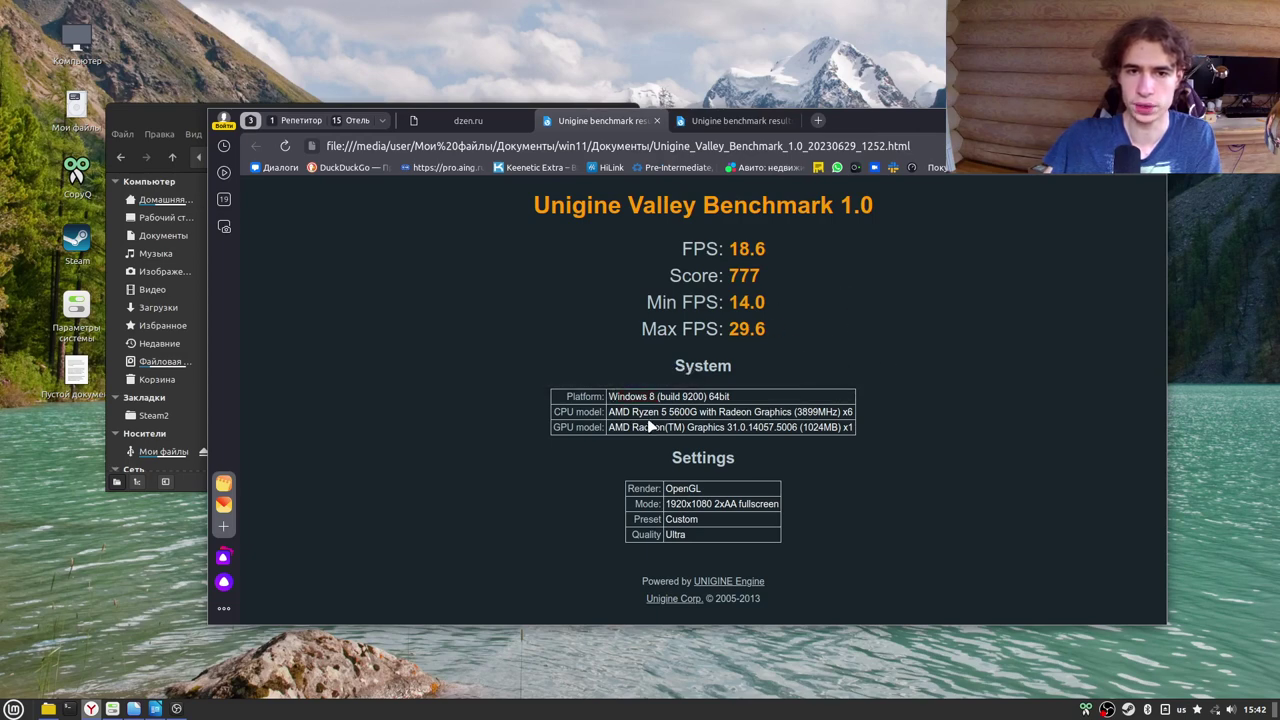
pyautogui.moveTo(662, 411); pyautogui.dragTo(662, 411)
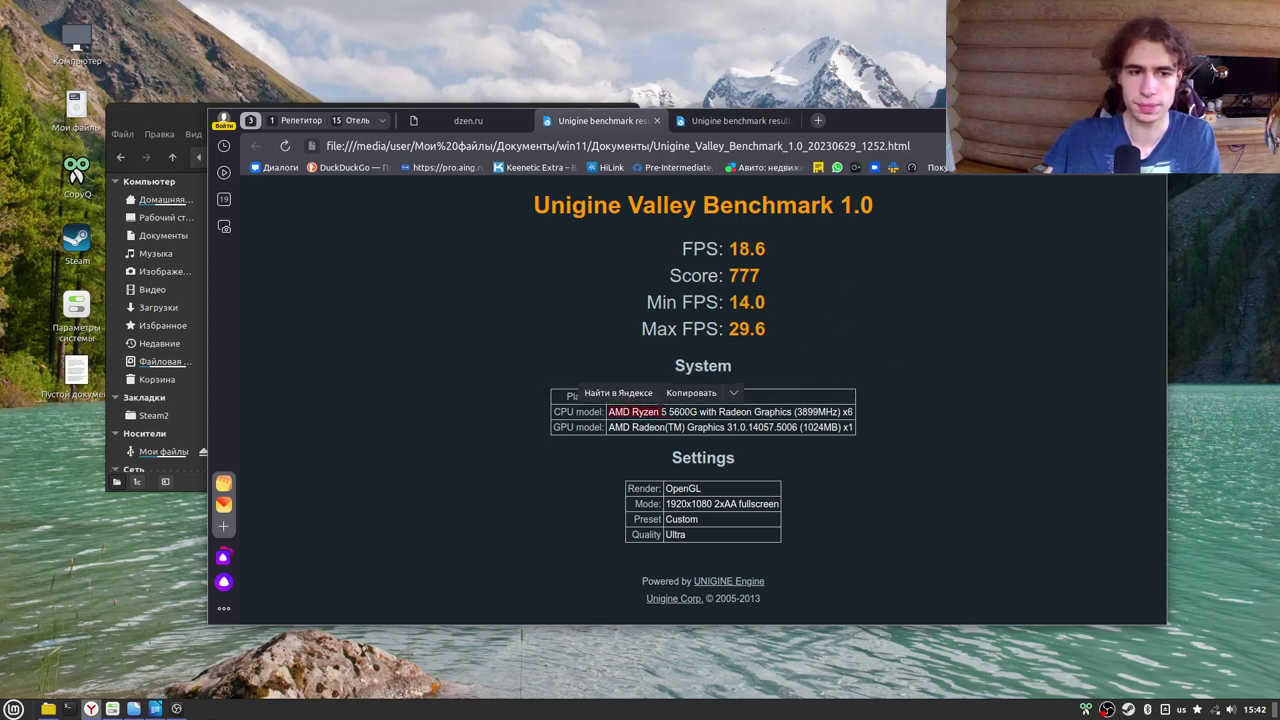
pyautogui.click(14, 708)
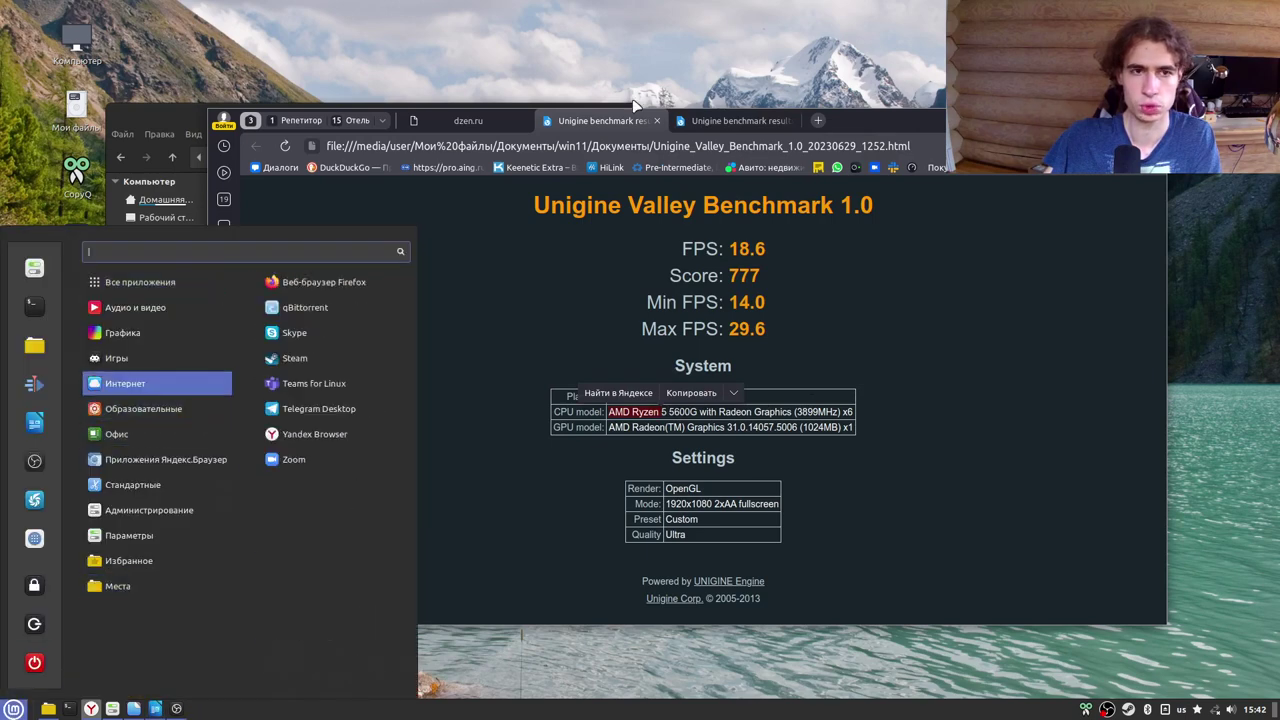
pyautogui.click(295, 715)
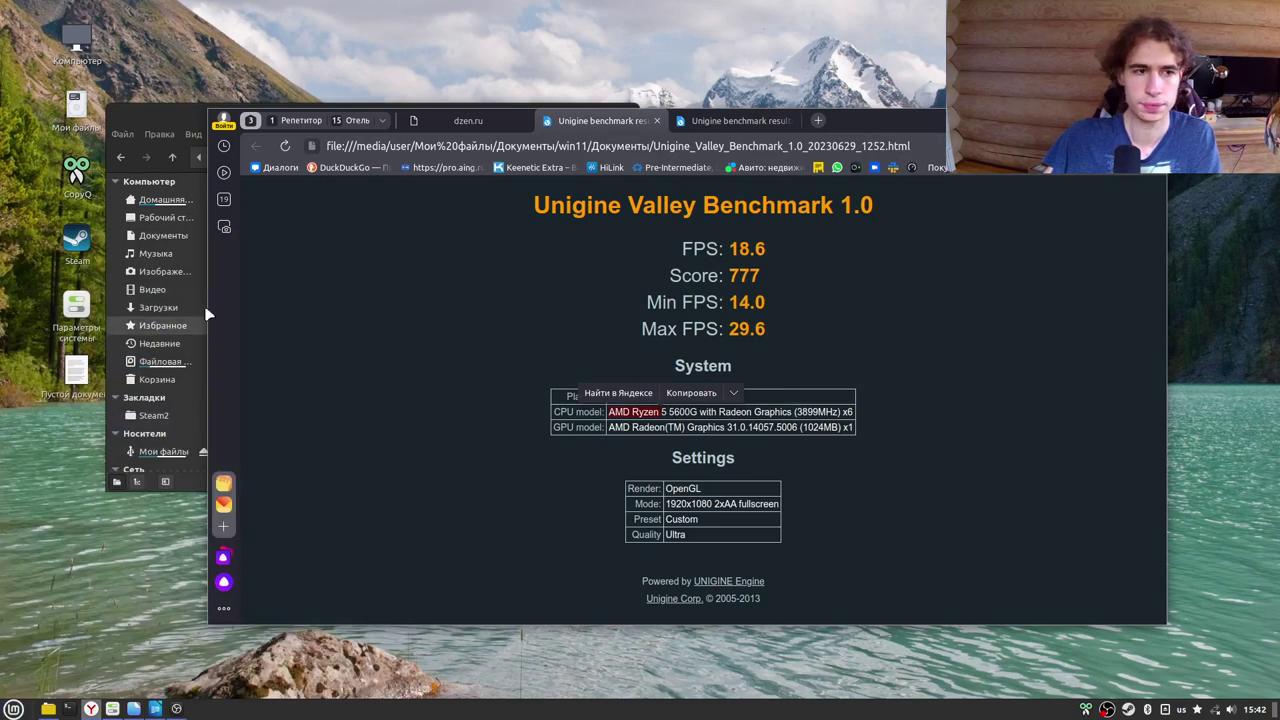
pyautogui.click(14, 708)
# Switch to the system settings, open the О системе page and place its window beside the benchmark report.
pyautogui.click(110, 710)
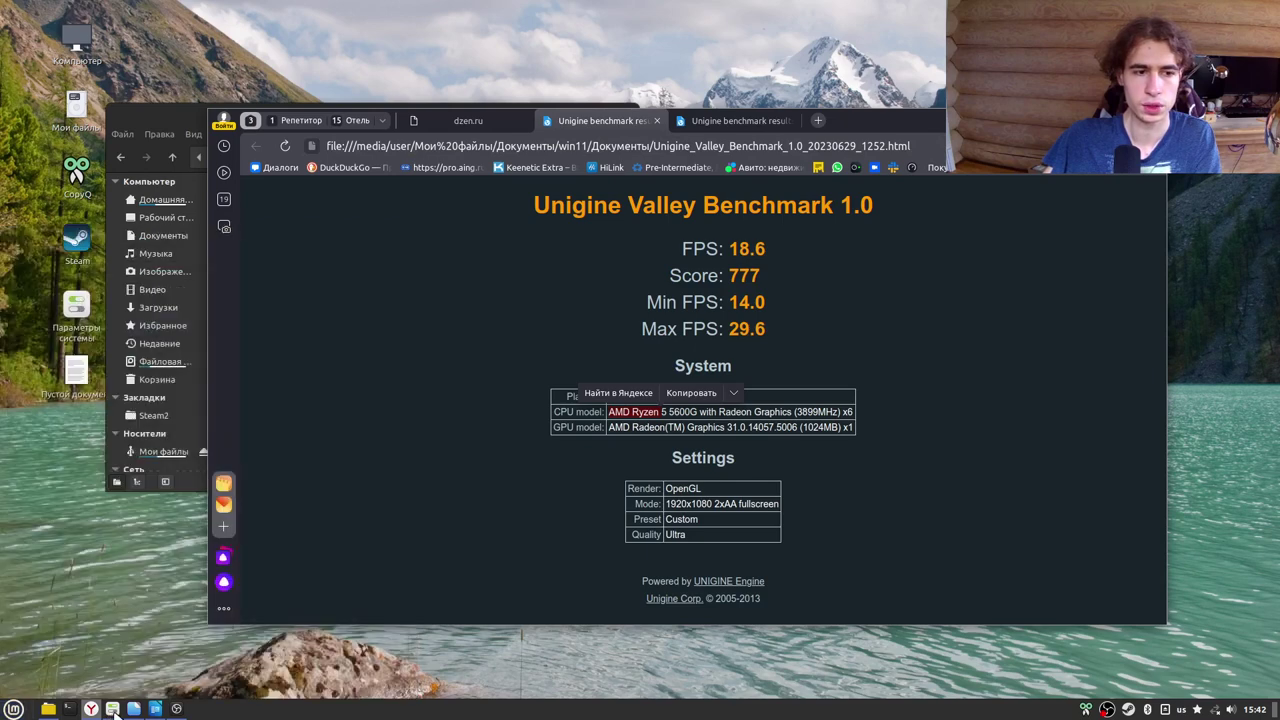
pyautogui.click(893, 260)
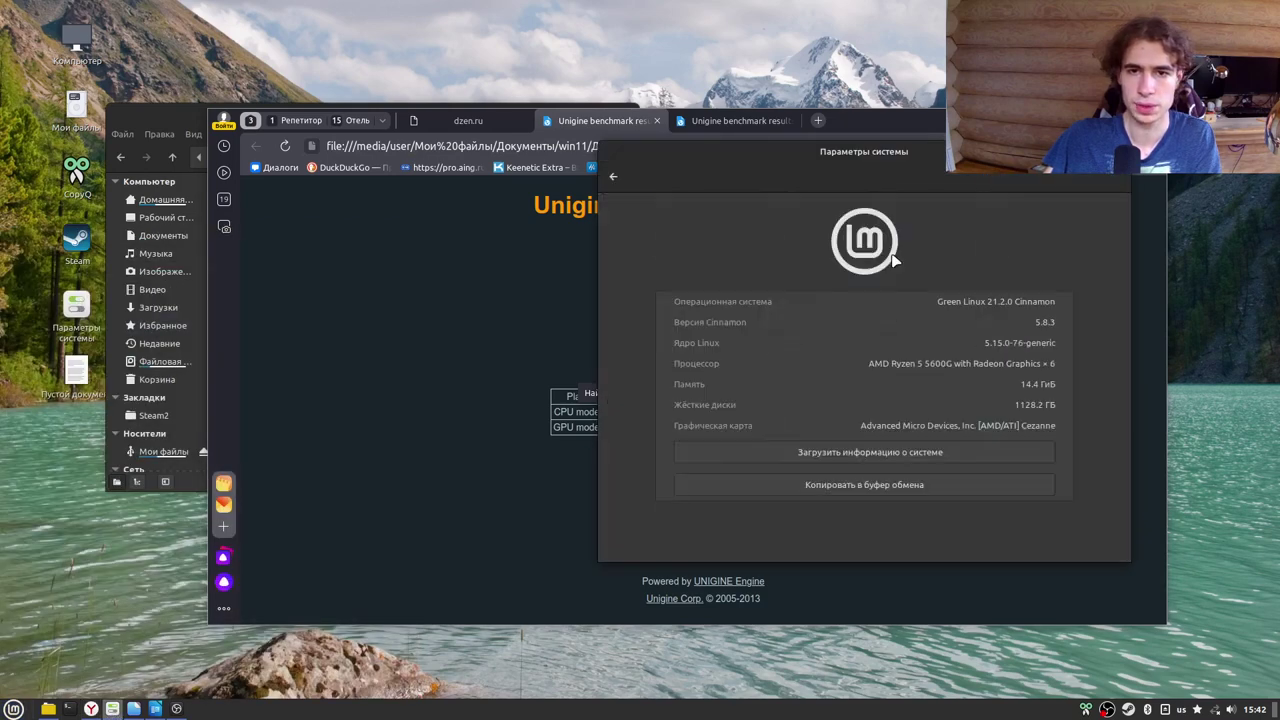
pyautogui.moveTo(935, 150); pyautogui.dragTo(1214, 172)
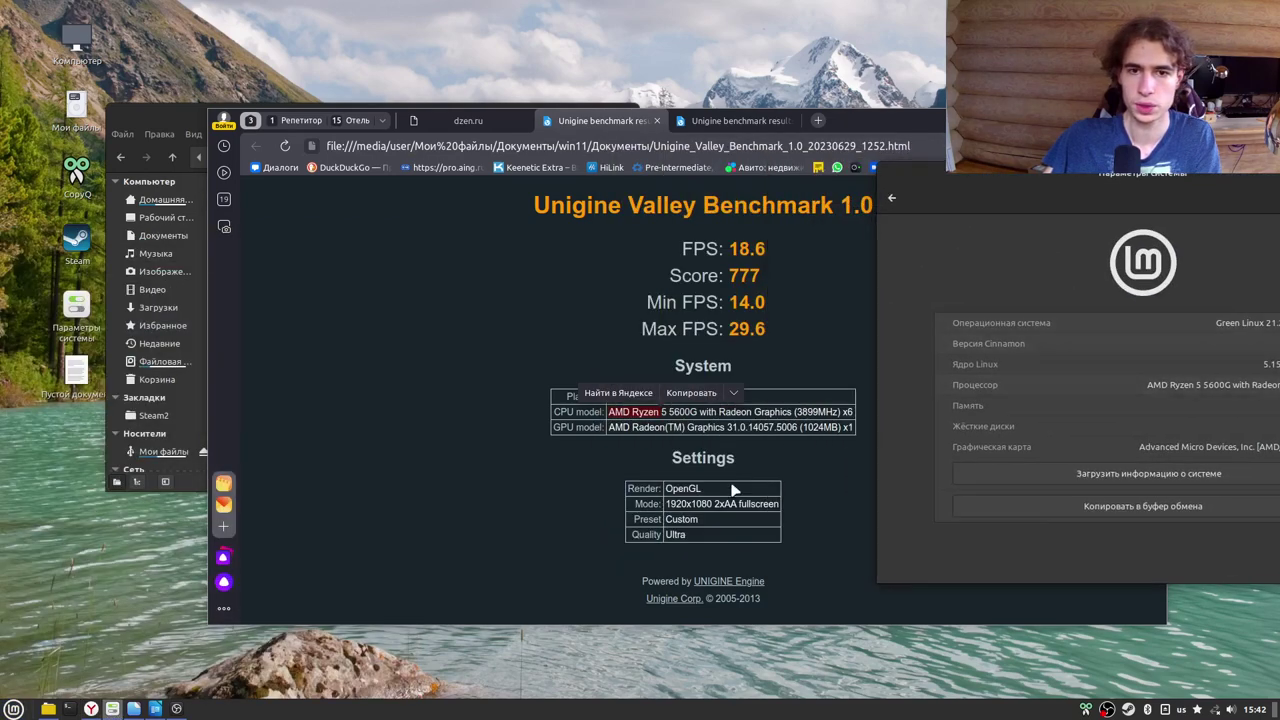
# Bring the system information window fully into view, highlight the processor model 5 5600G, and move the window aside again.
pyautogui.click(668, 430)
pyautogui.click(1238, 271)
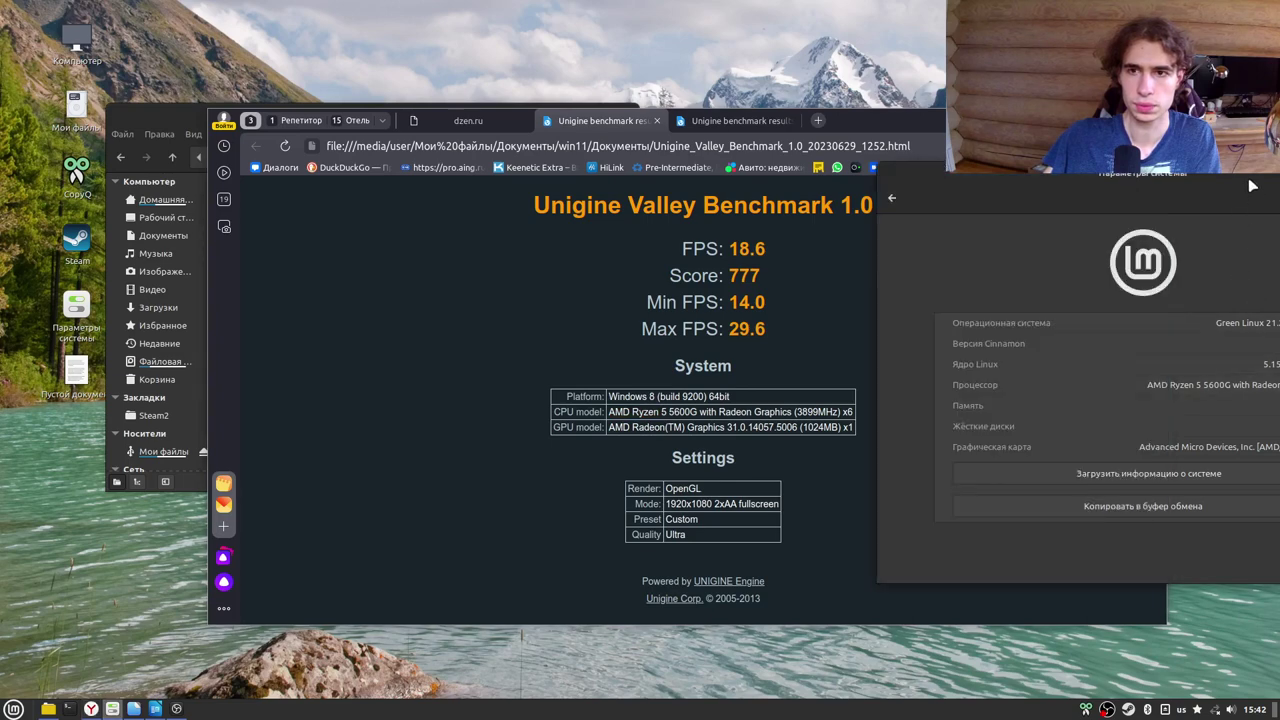
pyautogui.moveTo(1245, 181); pyautogui.dragTo(1088, 188)
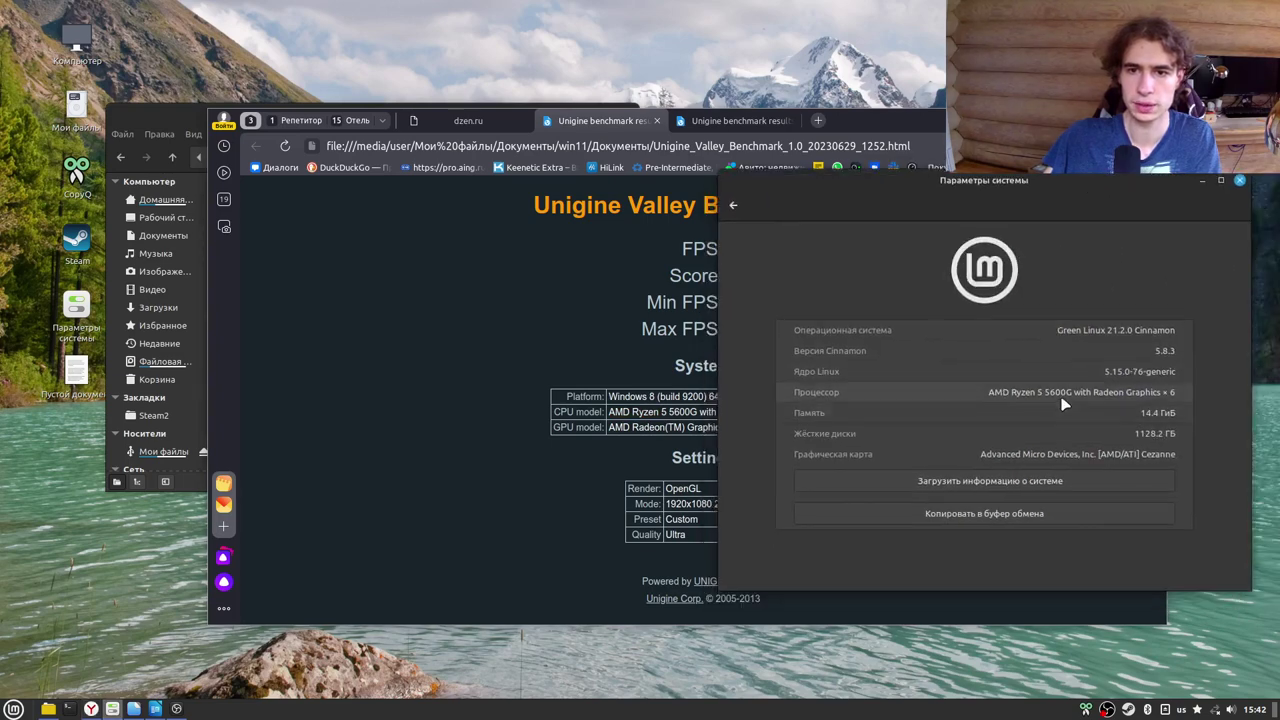
pyautogui.moveTo(1073, 393); pyautogui.dragTo(1037, 393)
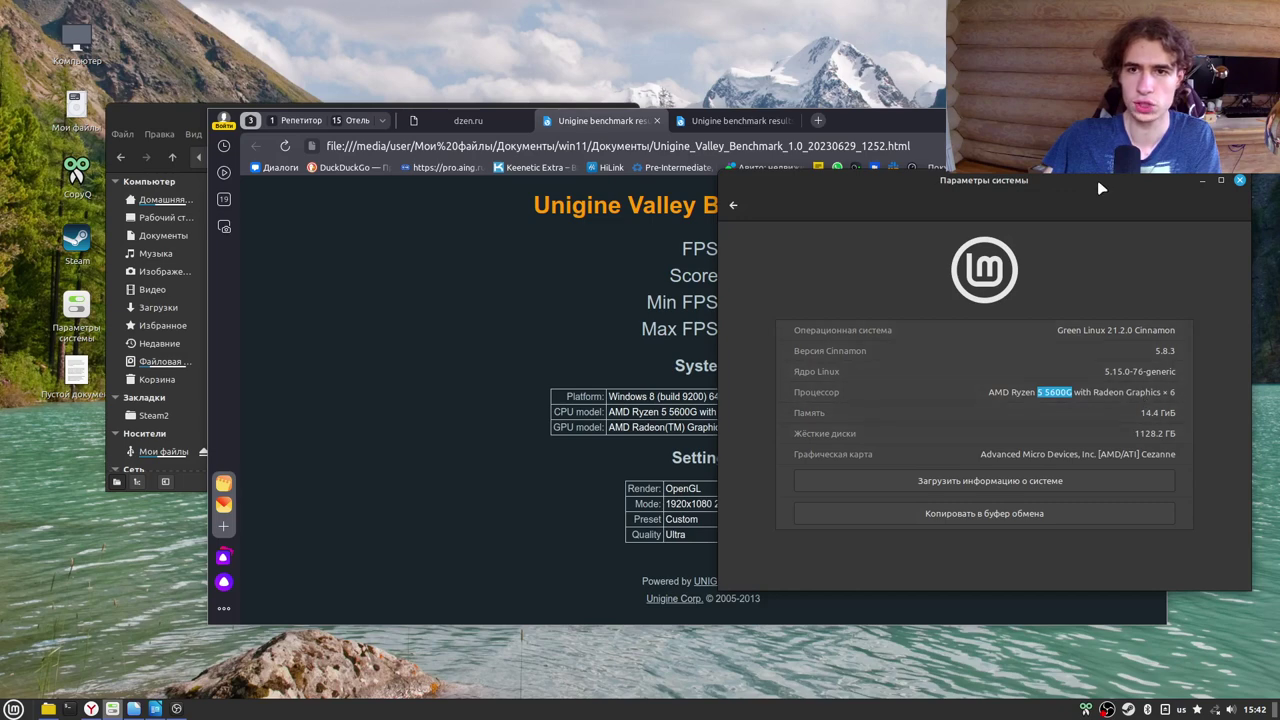
pyautogui.moveTo(1097, 182); pyautogui.dragTo(1273, 179)
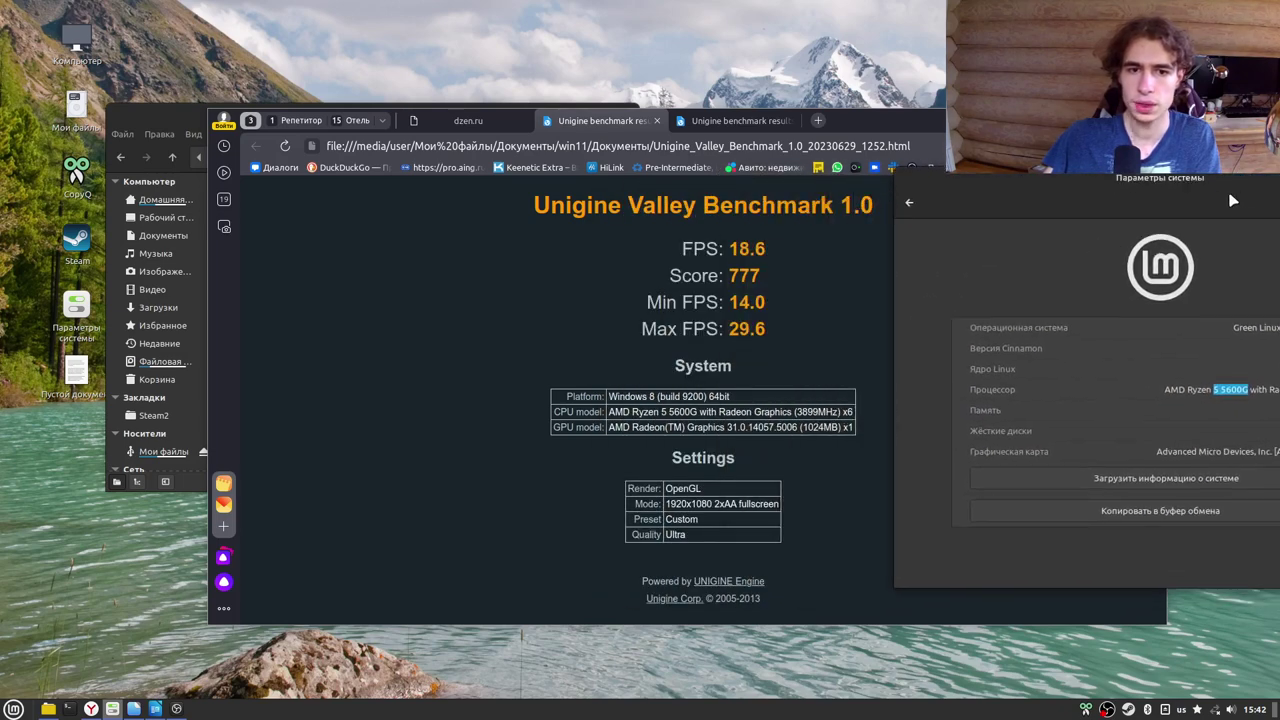
# Check the Linux benchmark report against the system information, move that window out of the way and return to the Windows report.
pyautogui.click(724, 121)
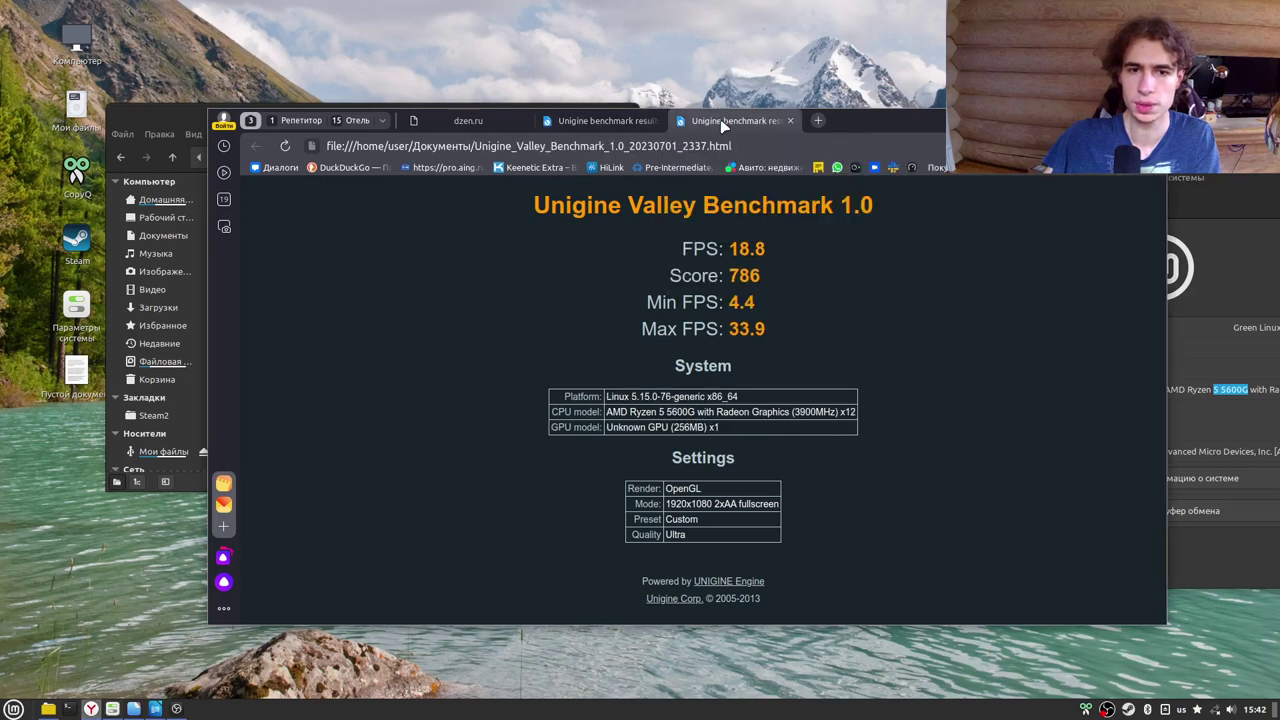
pyautogui.click(1207, 298)
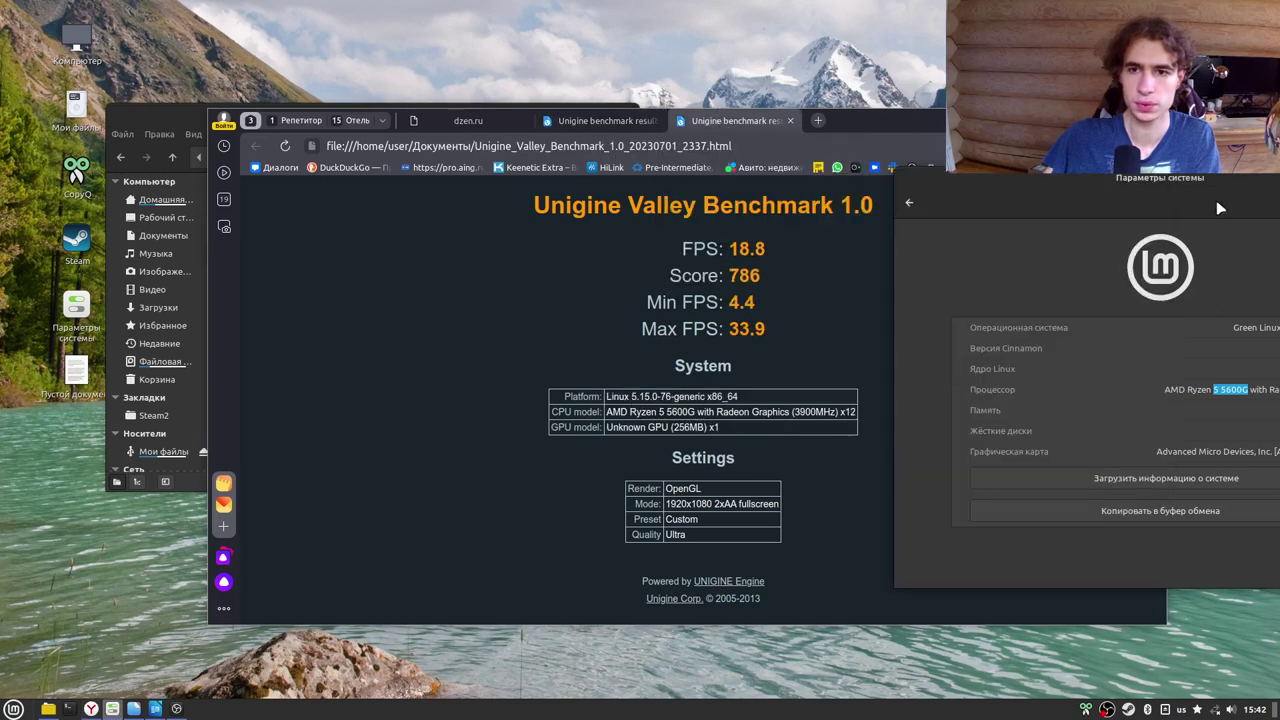
pyautogui.moveTo(1216, 200); pyautogui.dragTo(896, 210)
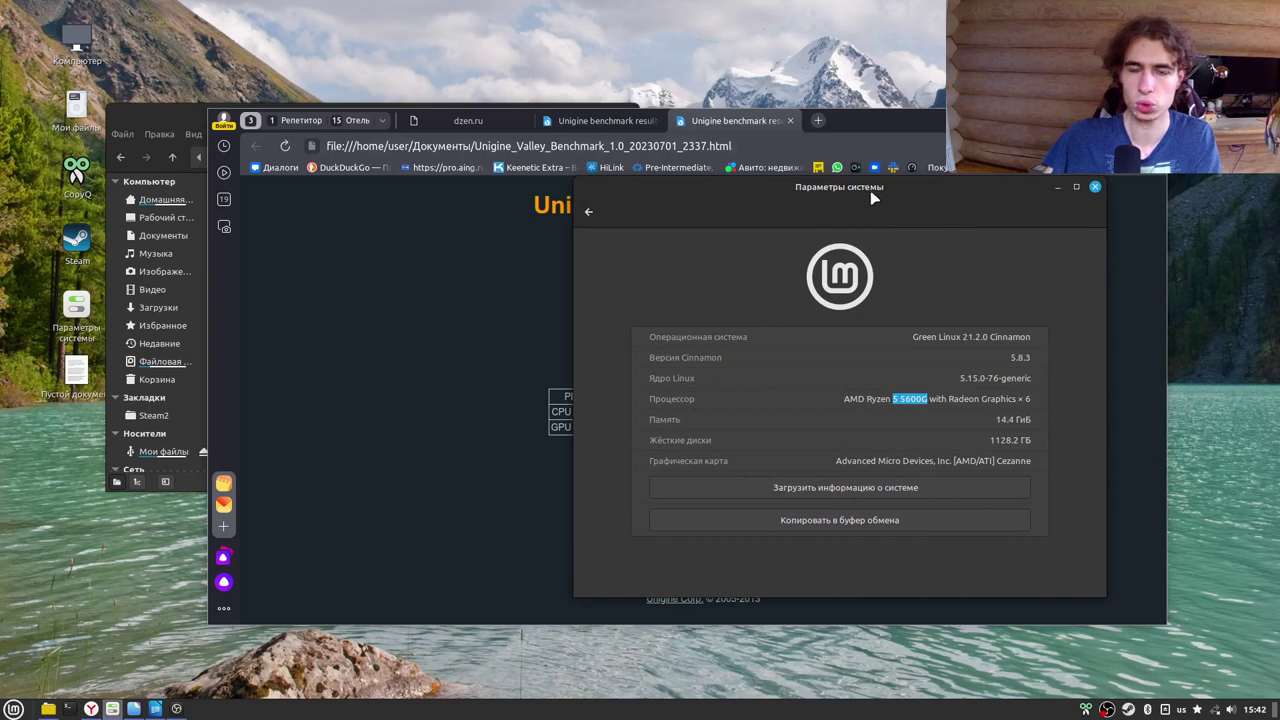
pyautogui.moveTo(870, 197); pyautogui.dragTo(1155, 345)
pyautogui.click(620, 122)
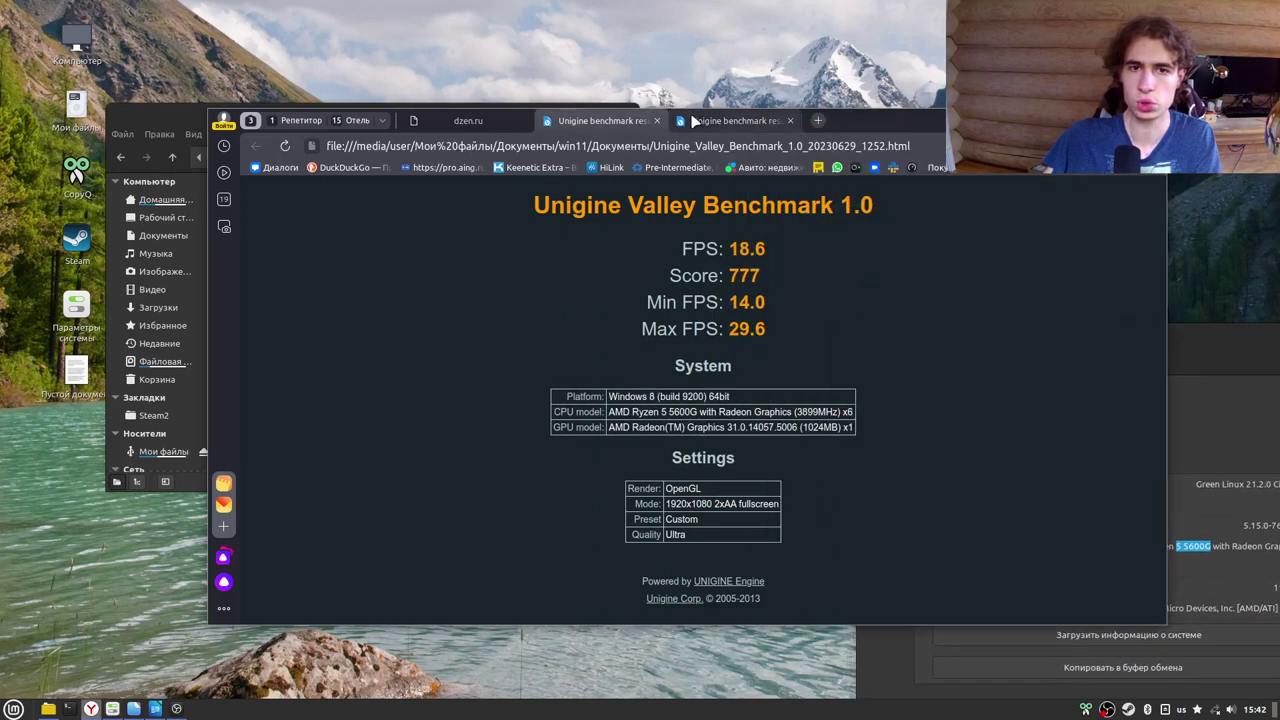
# Compare the FPS, Score, Min FPS and Max FPS figures between the Linux and Windows benchmark reports.
pyautogui.click(694, 120)
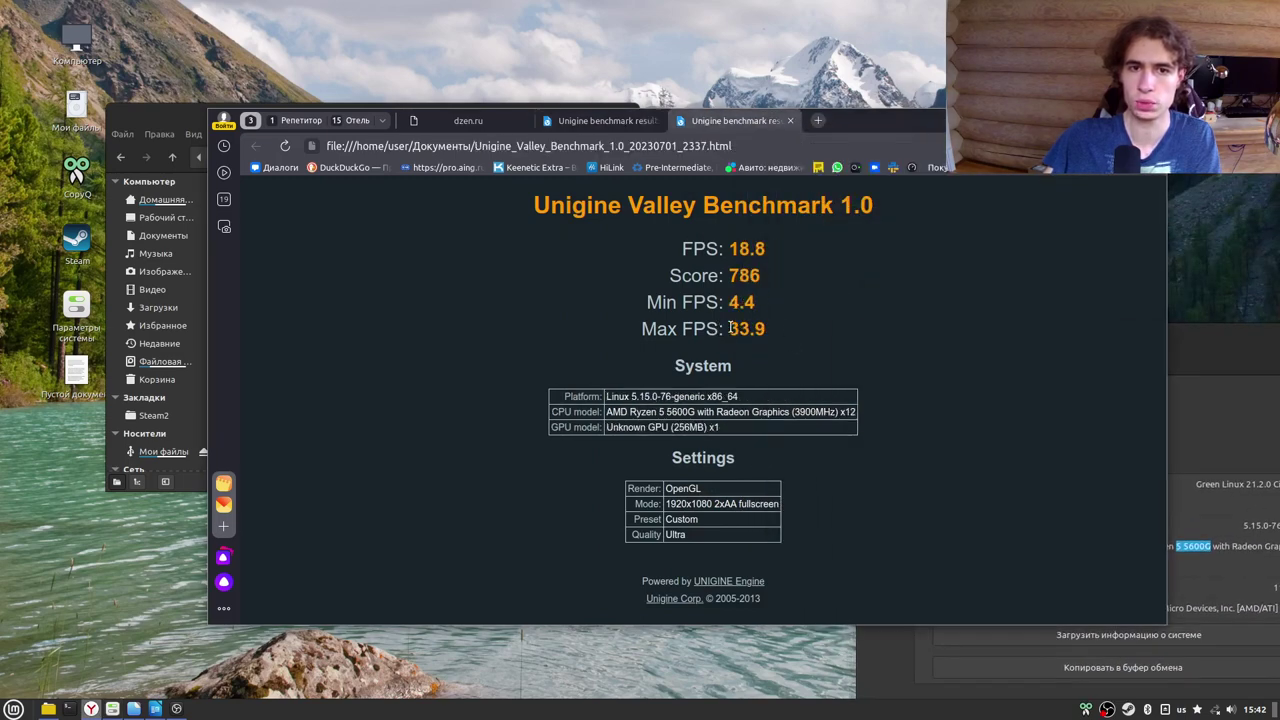
pyautogui.click(600, 121)
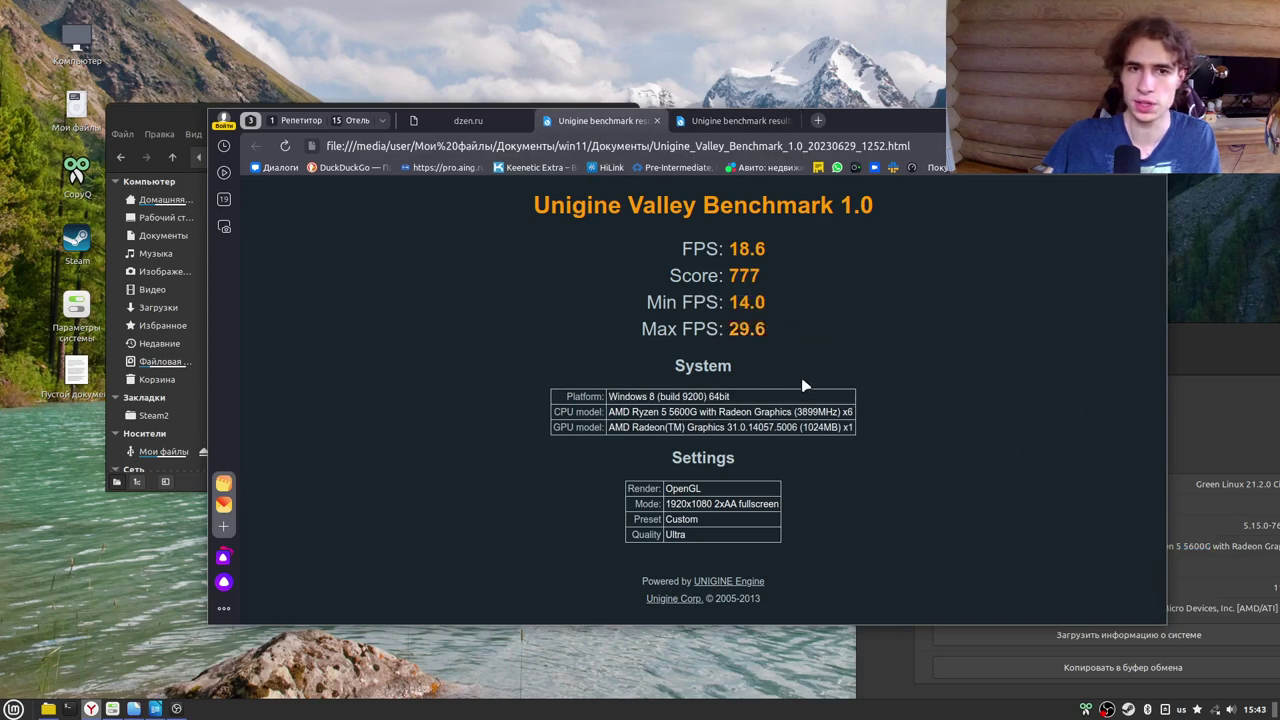
pyautogui.click(688, 117)
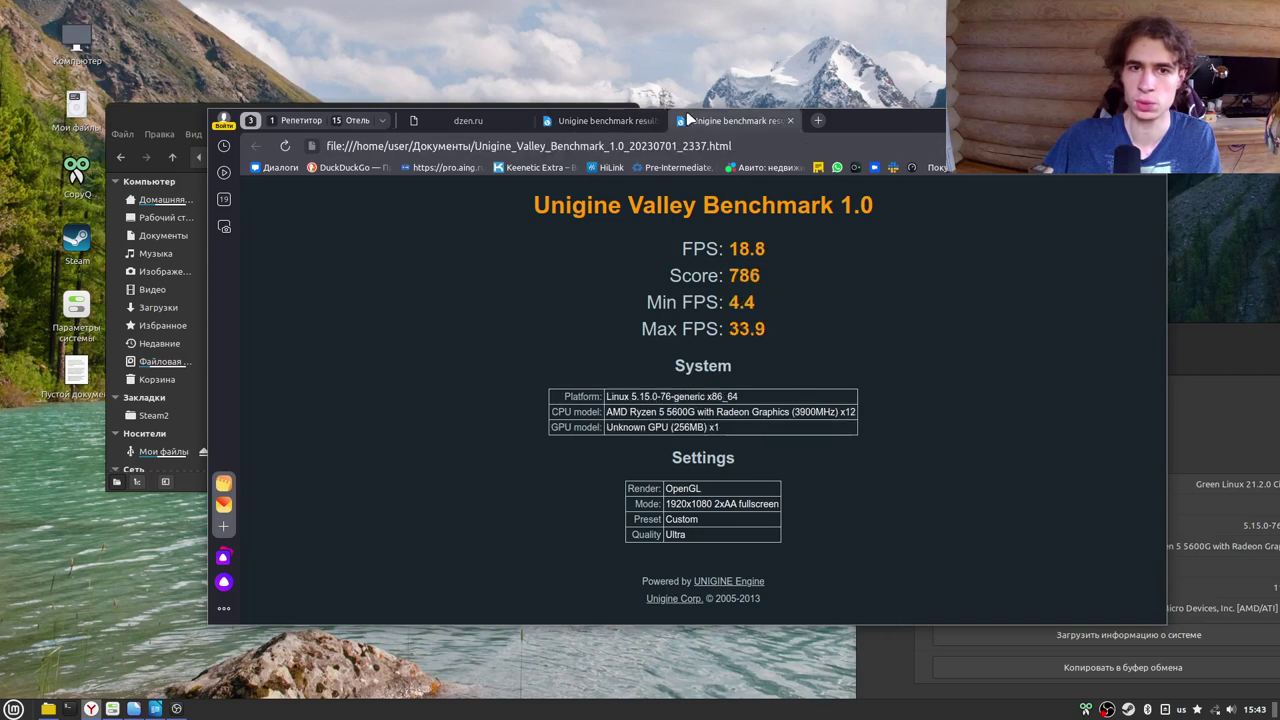
pyautogui.click(633, 126)
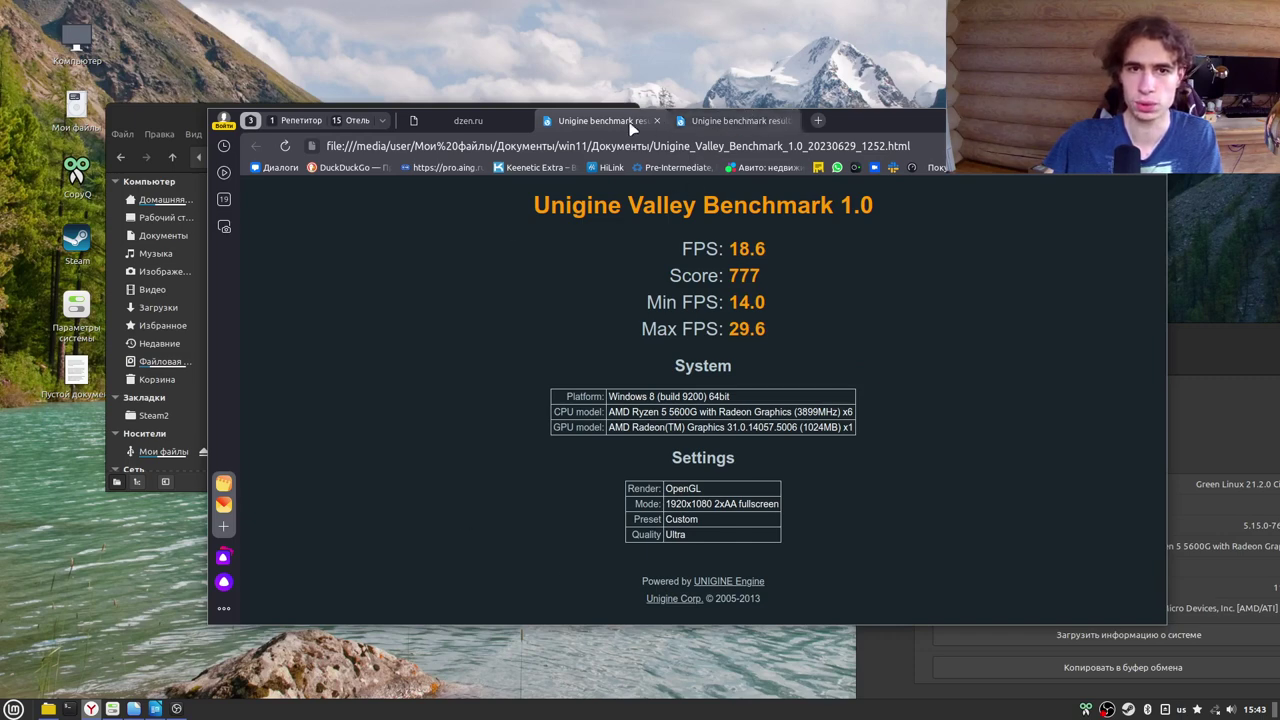
pyautogui.click(705, 118)
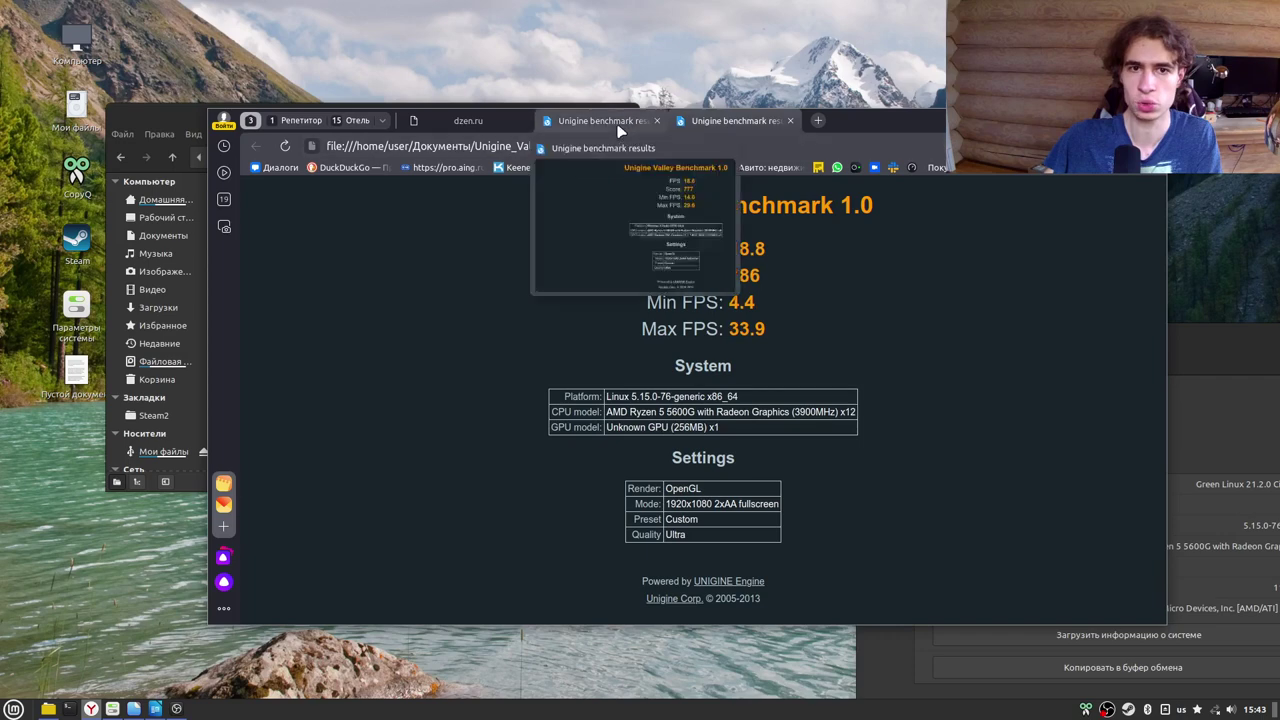
pyautogui.click(620, 122)
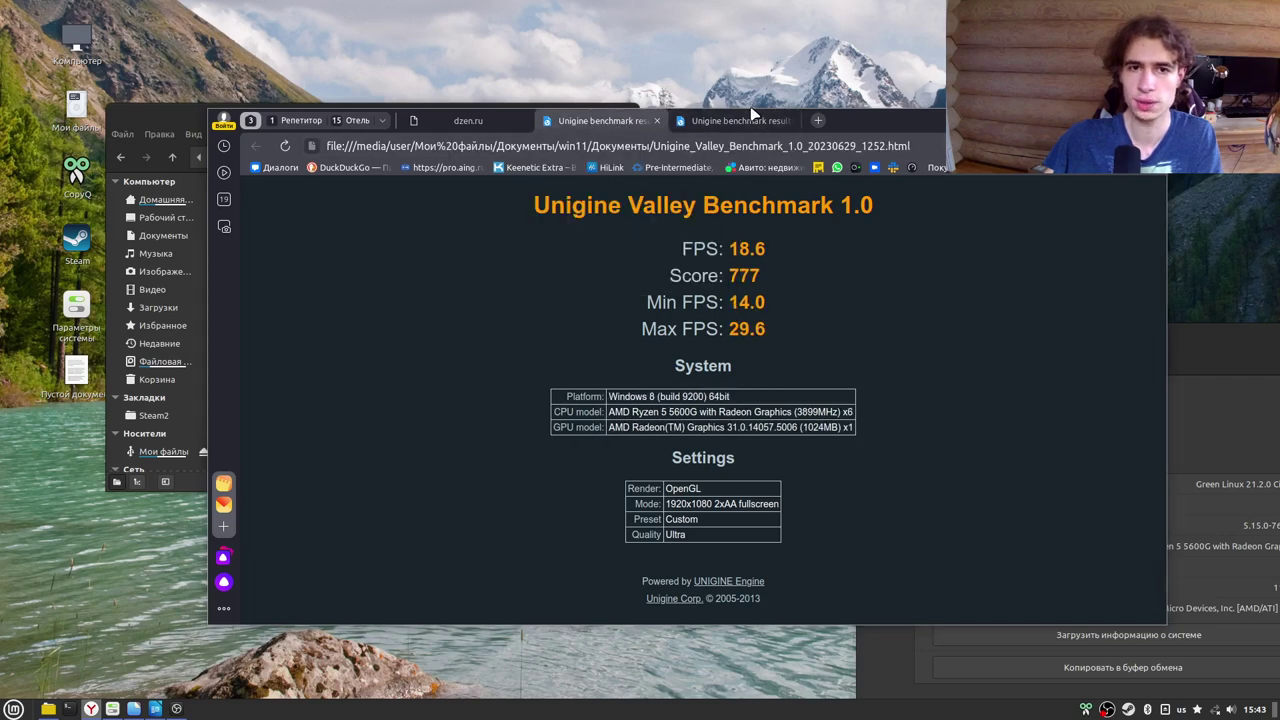
pyautogui.click(745, 121)
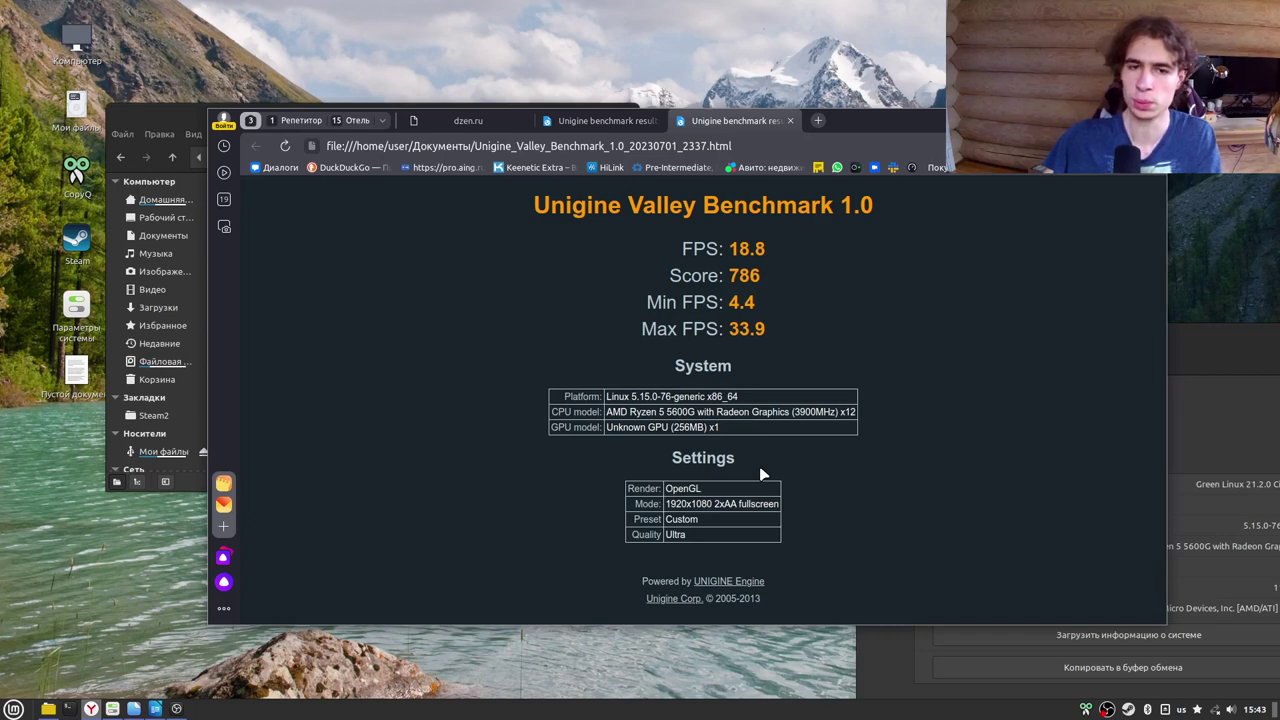
# Minimize the browser, maximize the file manager window and go back from Видео to the Мои файлы folder.
pyautogui.click(91, 708)
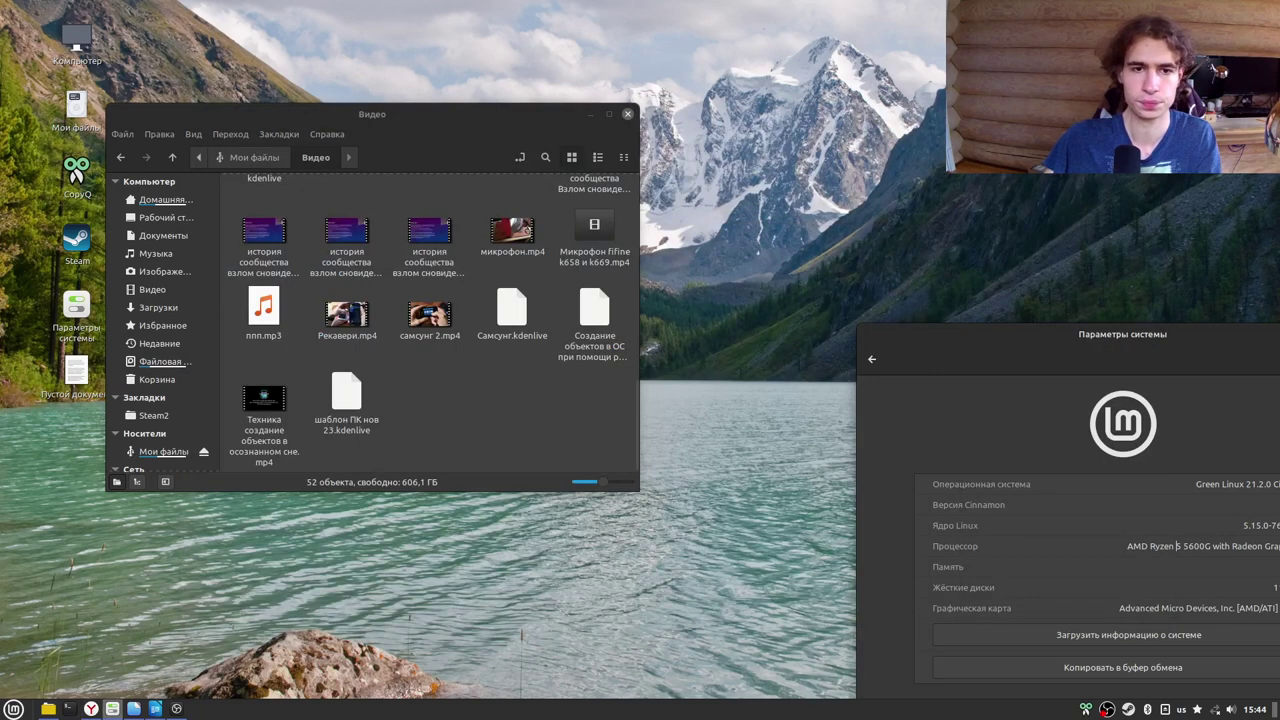
pyautogui.scroll(10, 532, 413)
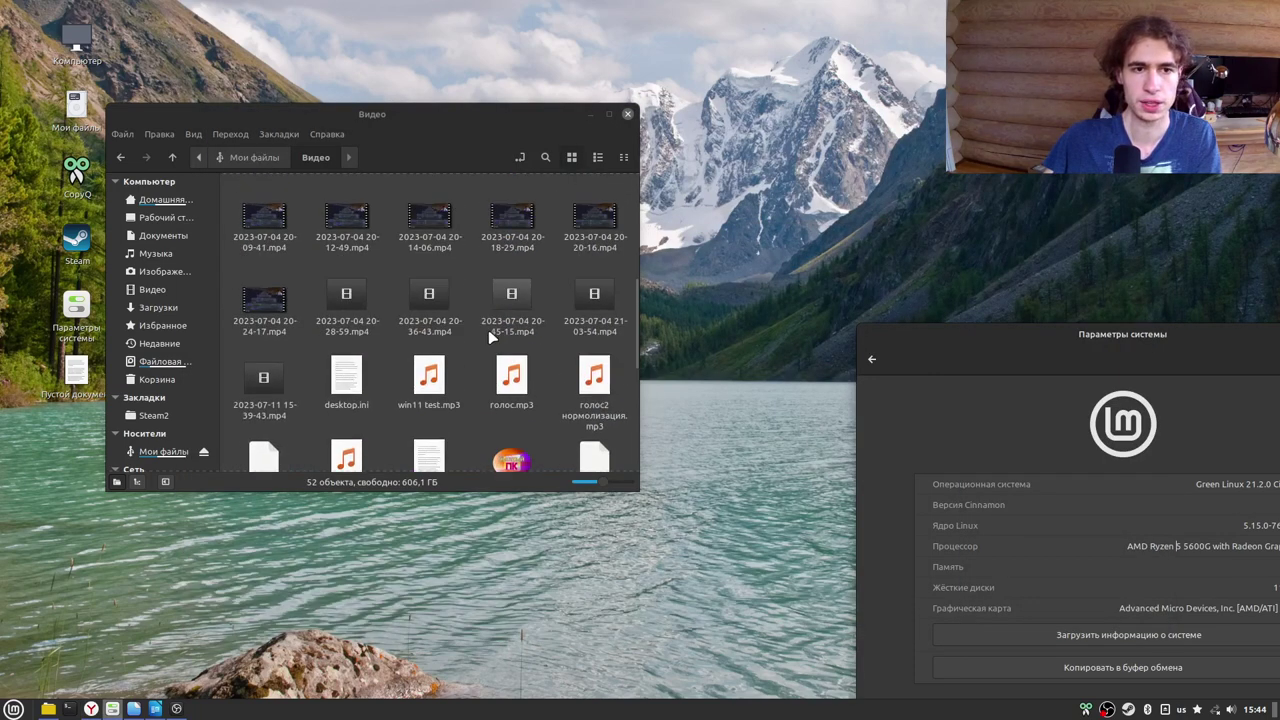
pyautogui.click(609, 114)
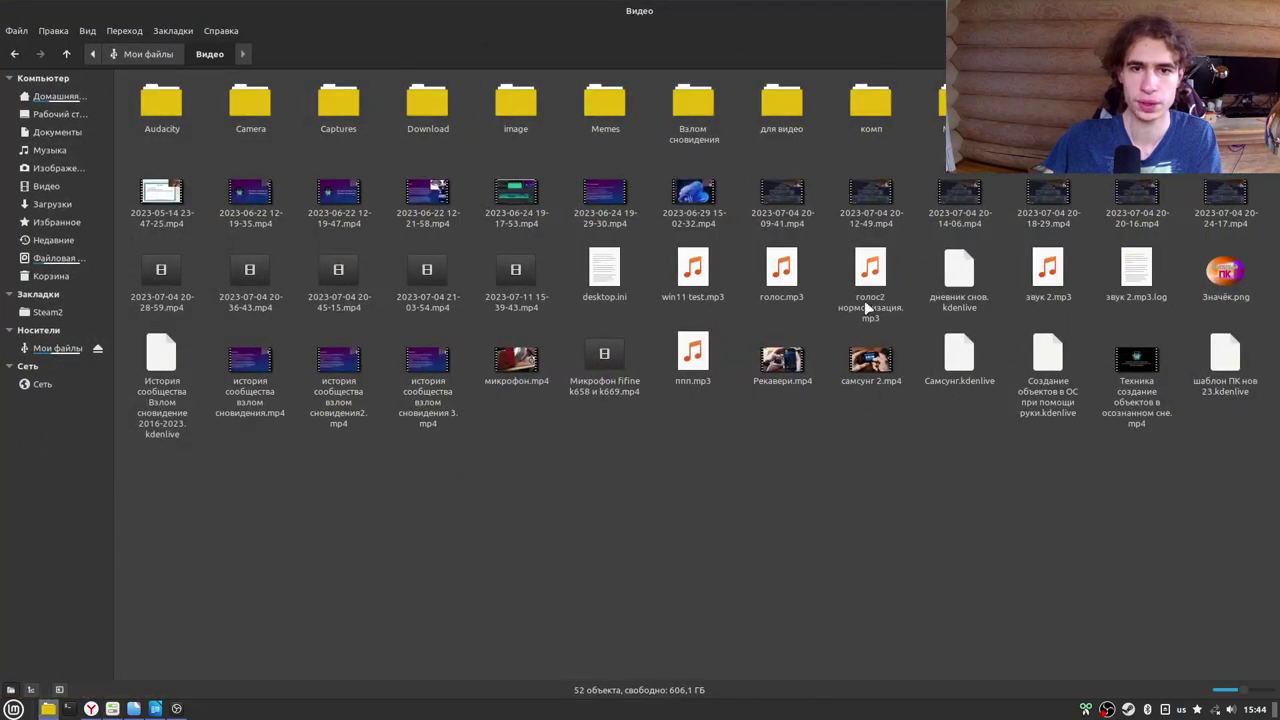
pyautogui.click(14, 53)
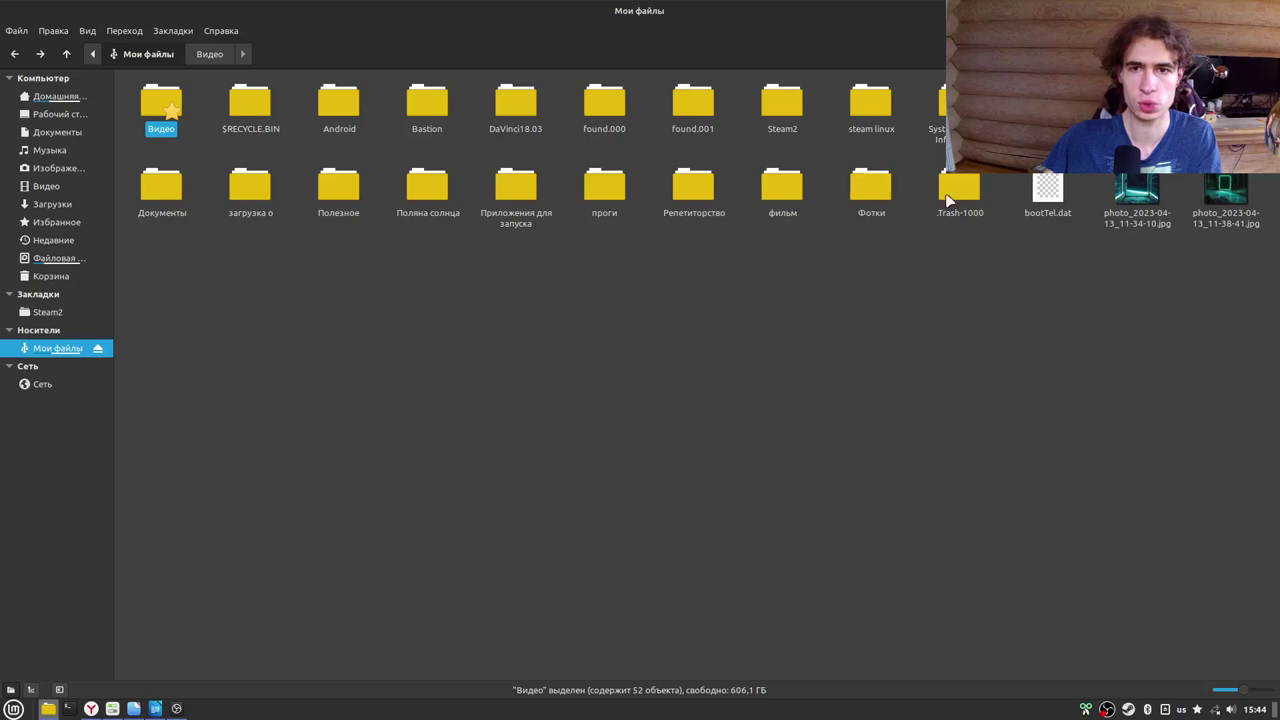
# View photo_2023-04-13_11-34-10.jpg and photo_2023-04-13_11-38-41.jpg, closing each one, and restore the file manager to a smaller window.
pyautogui.doubleClick(1140, 193)
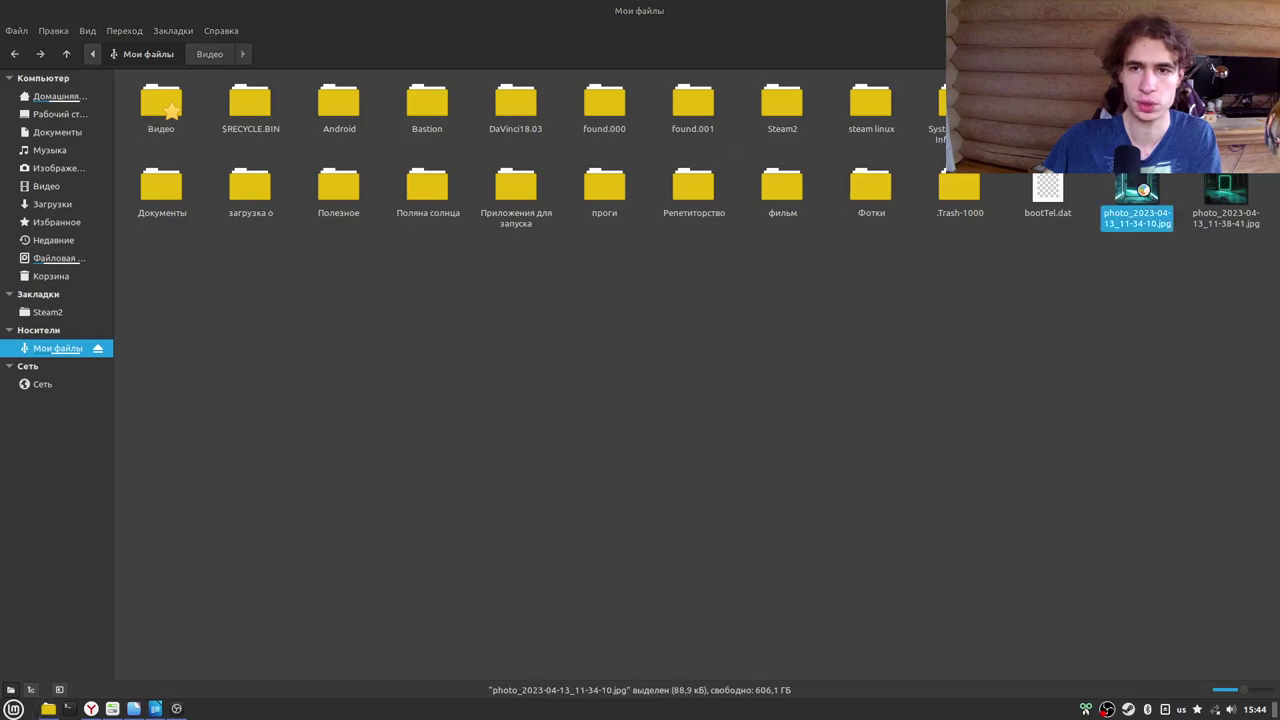
pyautogui.click(884, 68)
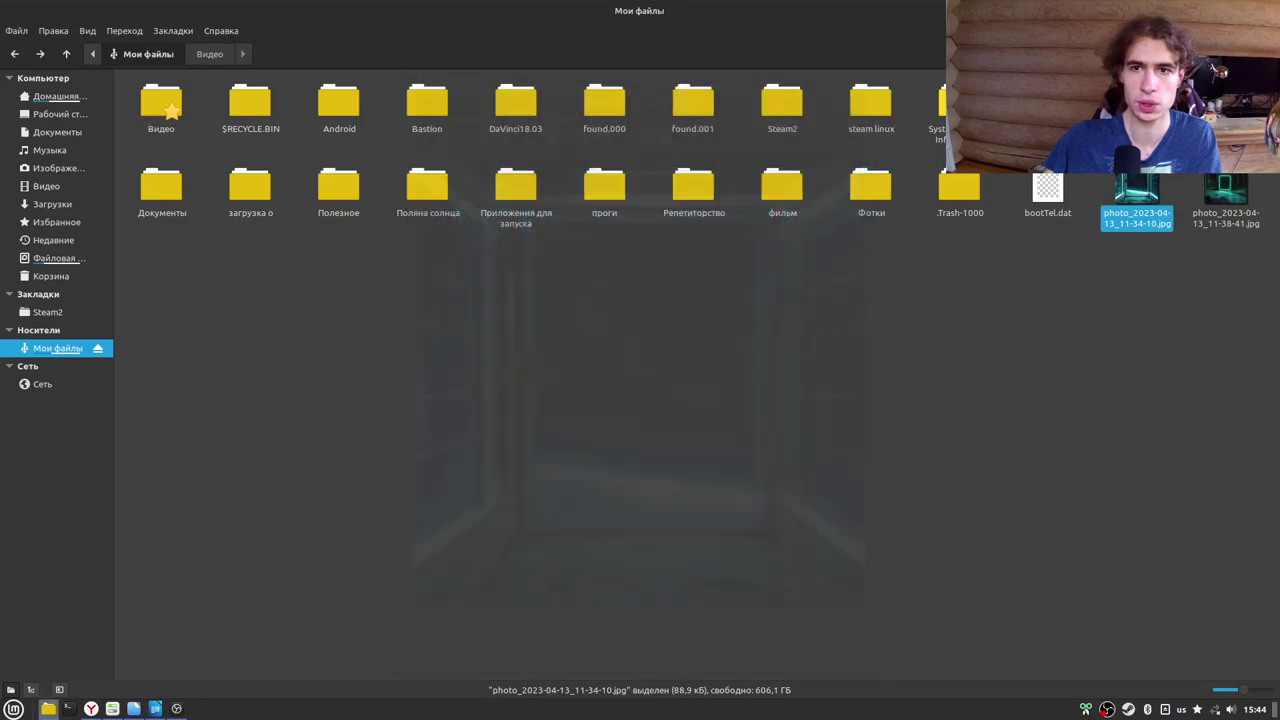
pyautogui.doubleClick(1212, 180)
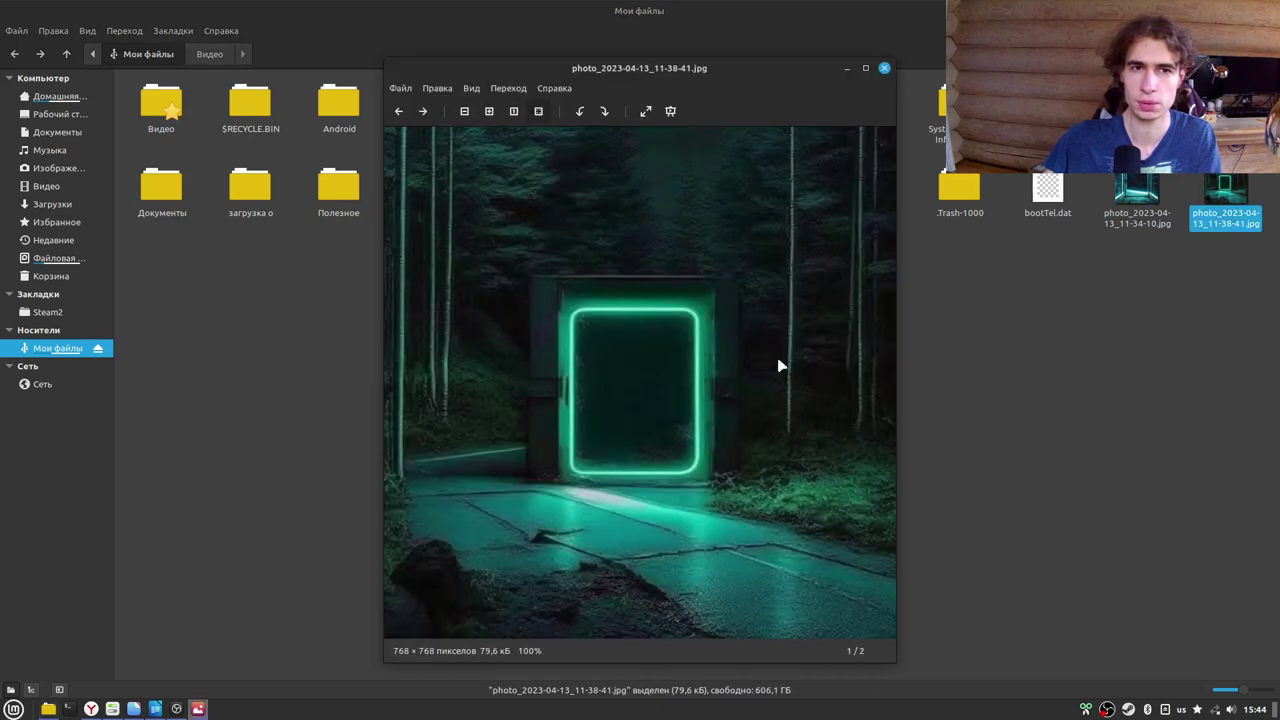
pyautogui.click(884, 68)
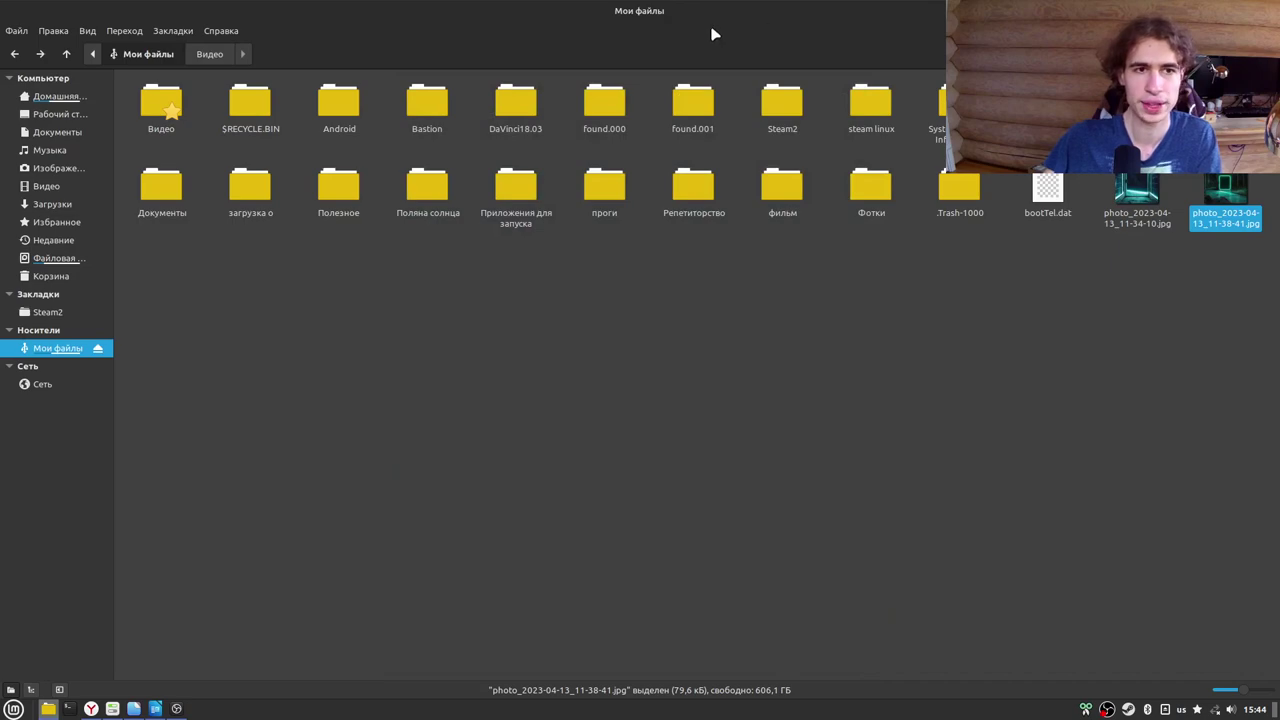
pyautogui.doubleClick(760, 8)
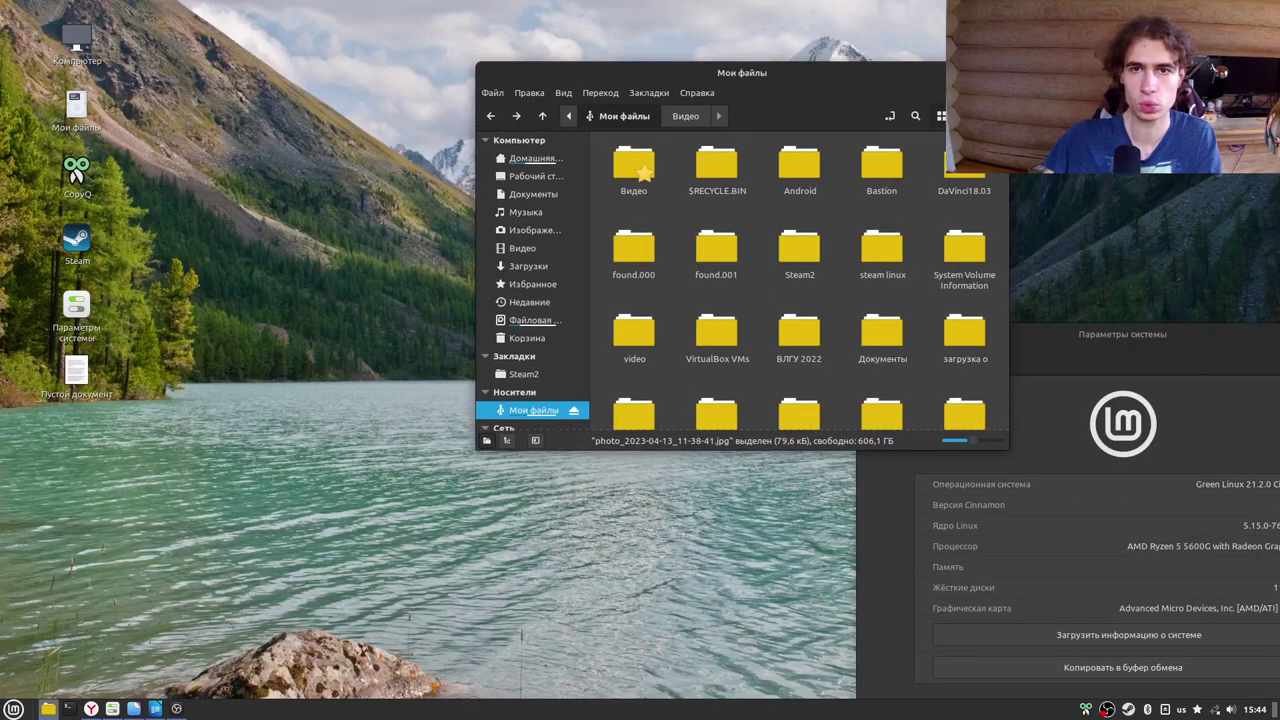
pyautogui.scroll(-3, 750, 333)
pyautogui.scroll(3, 750, 333)
# Examine the installed applications by category, including Графика, Игры, Стандартные and Параметры, and close the list.
pyautogui.click(14, 708)
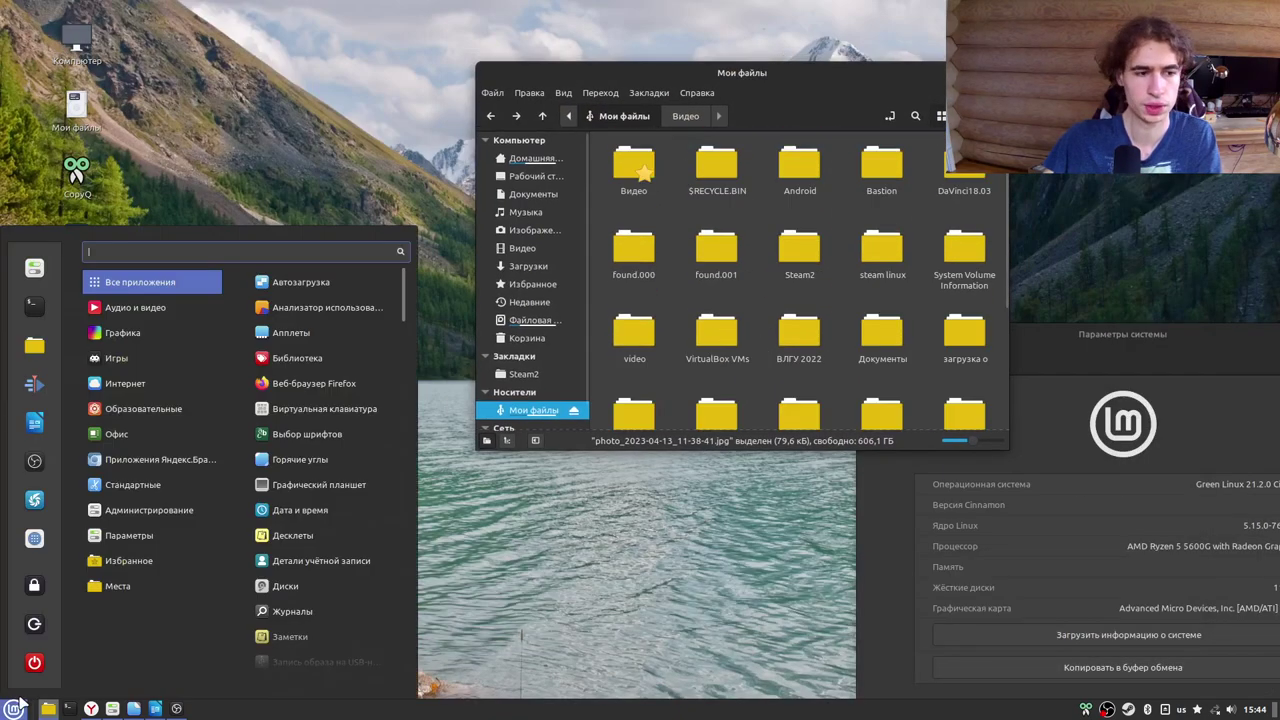
pyautogui.moveTo(116, 366)
pyautogui.moveTo(143, 332)
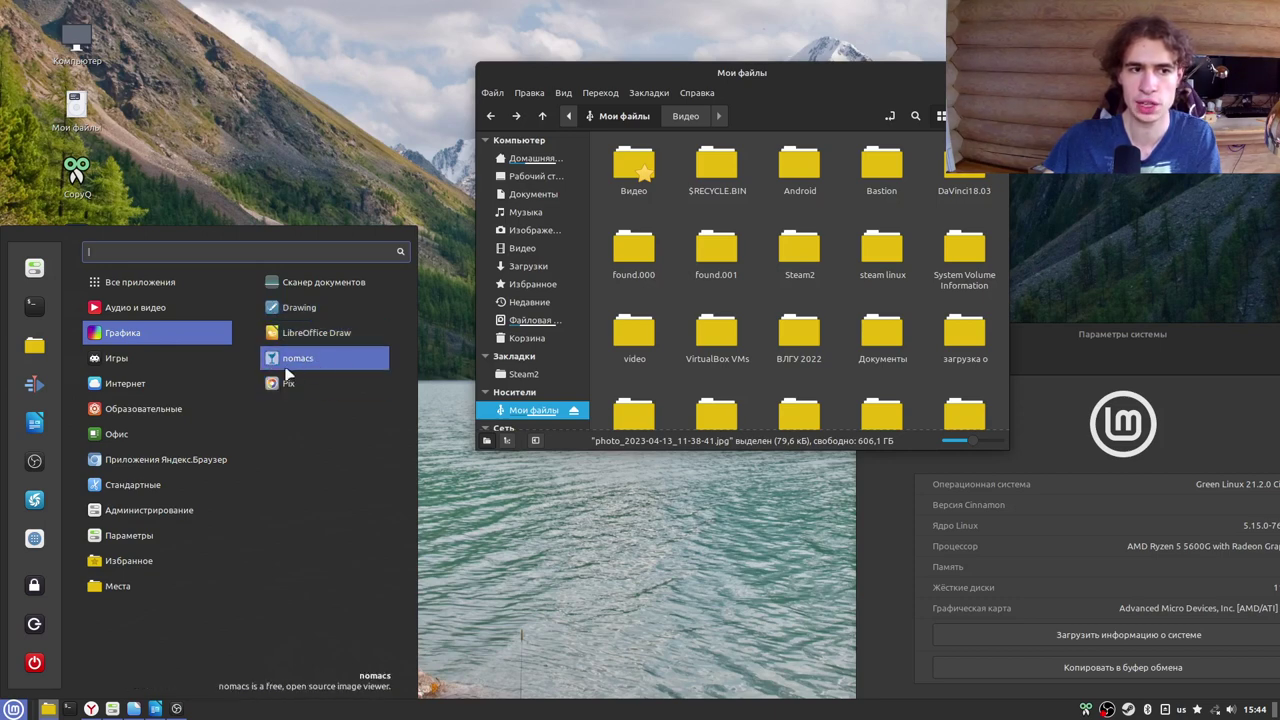
pyautogui.moveTo(194, 366)
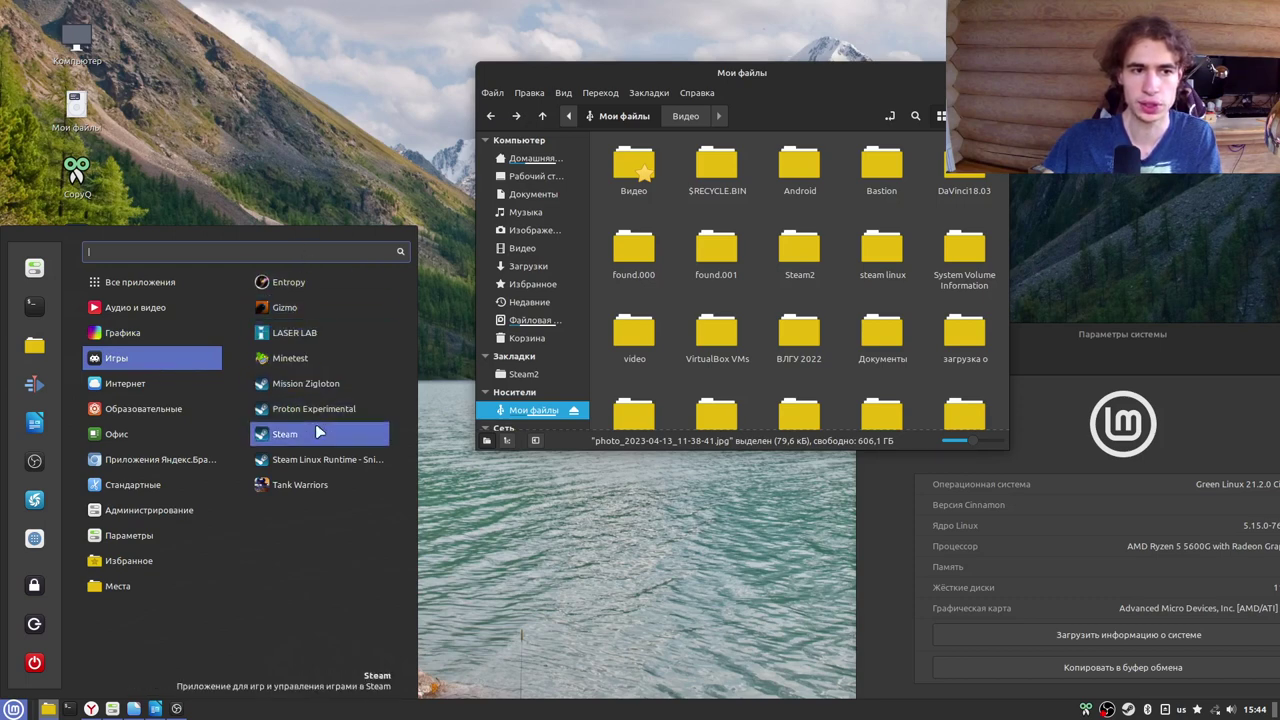
pyautogui.moveTo(144, 300)
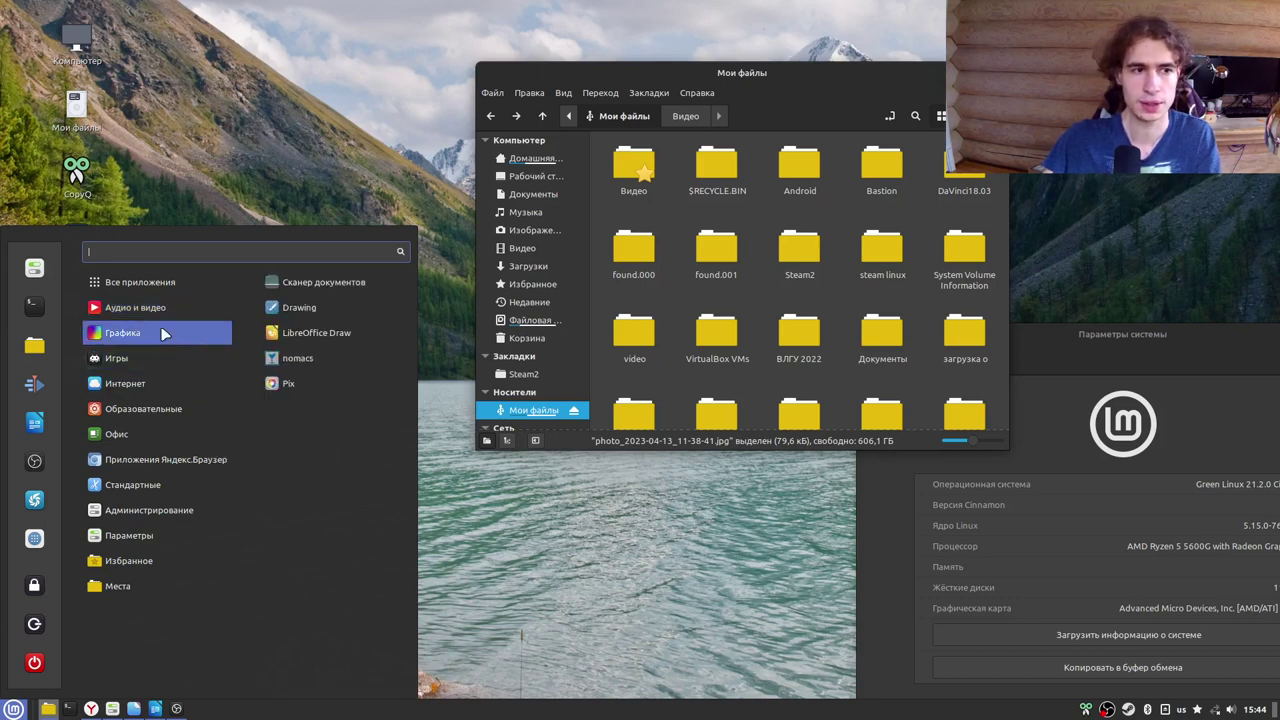
pyautogui.moveTo(175, 484)
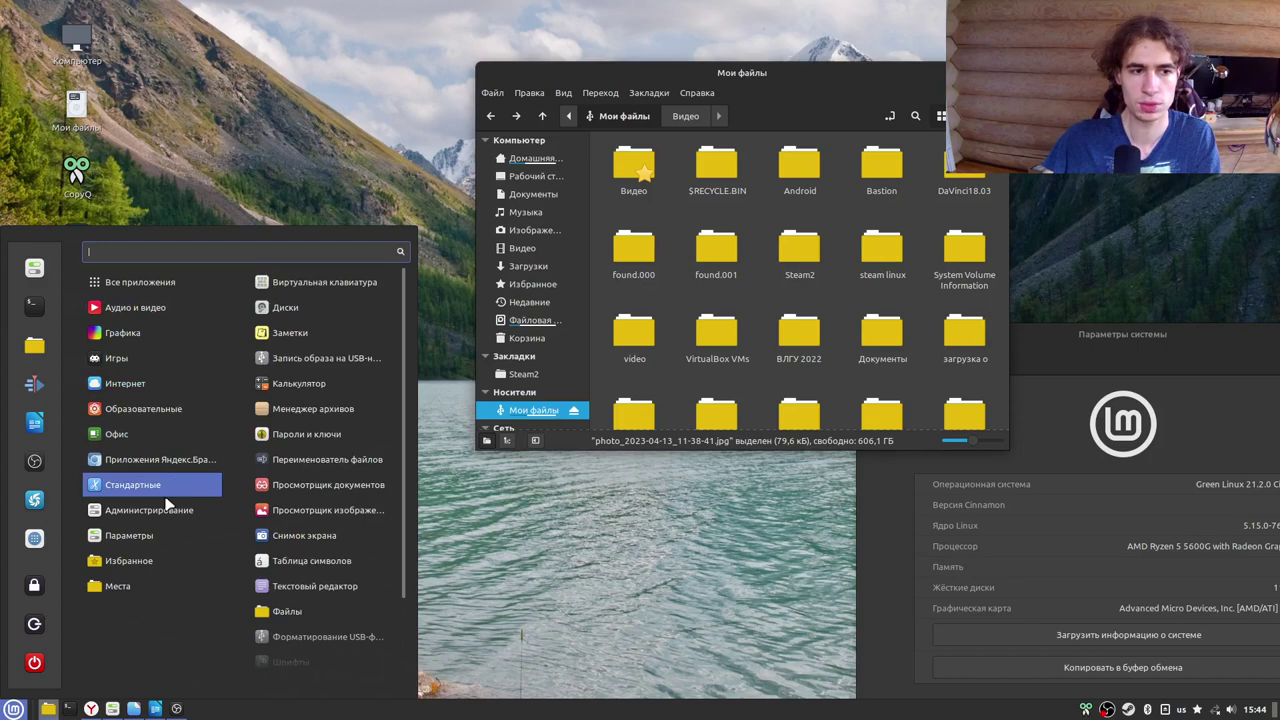
pyautogui.moveTo(168, 510)
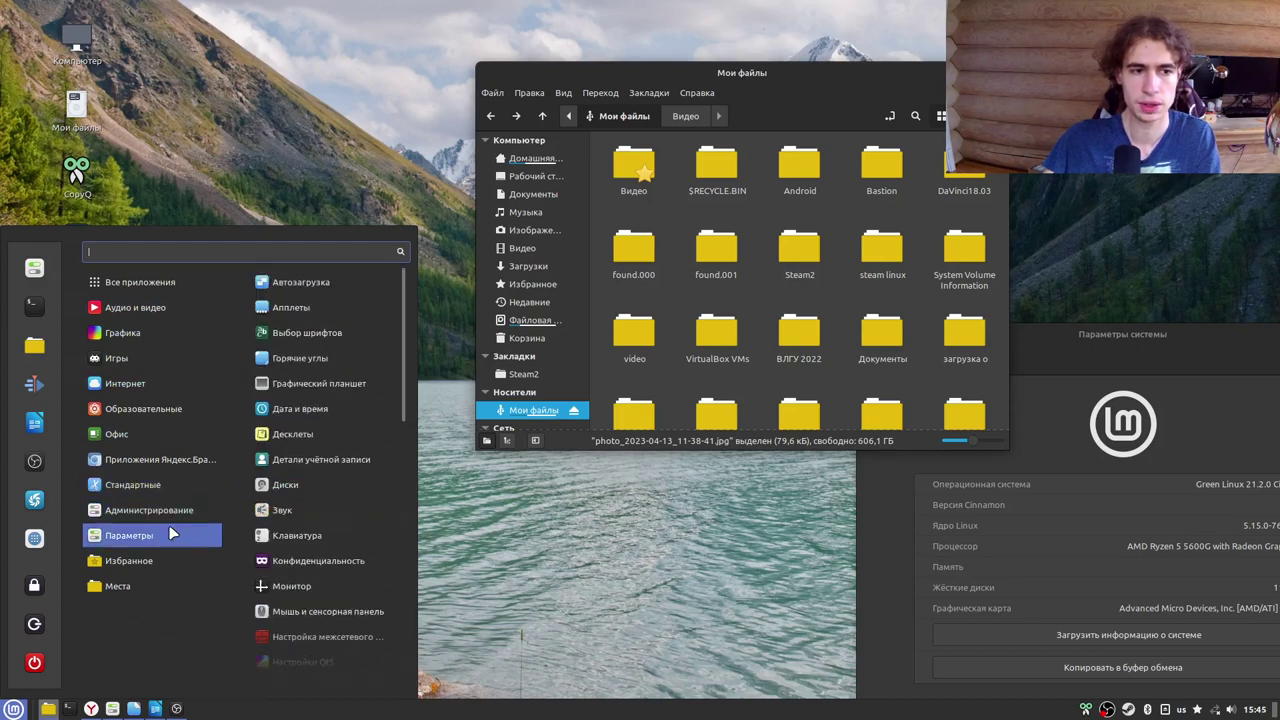
pyautogui.scroll(-5, 305, 506)
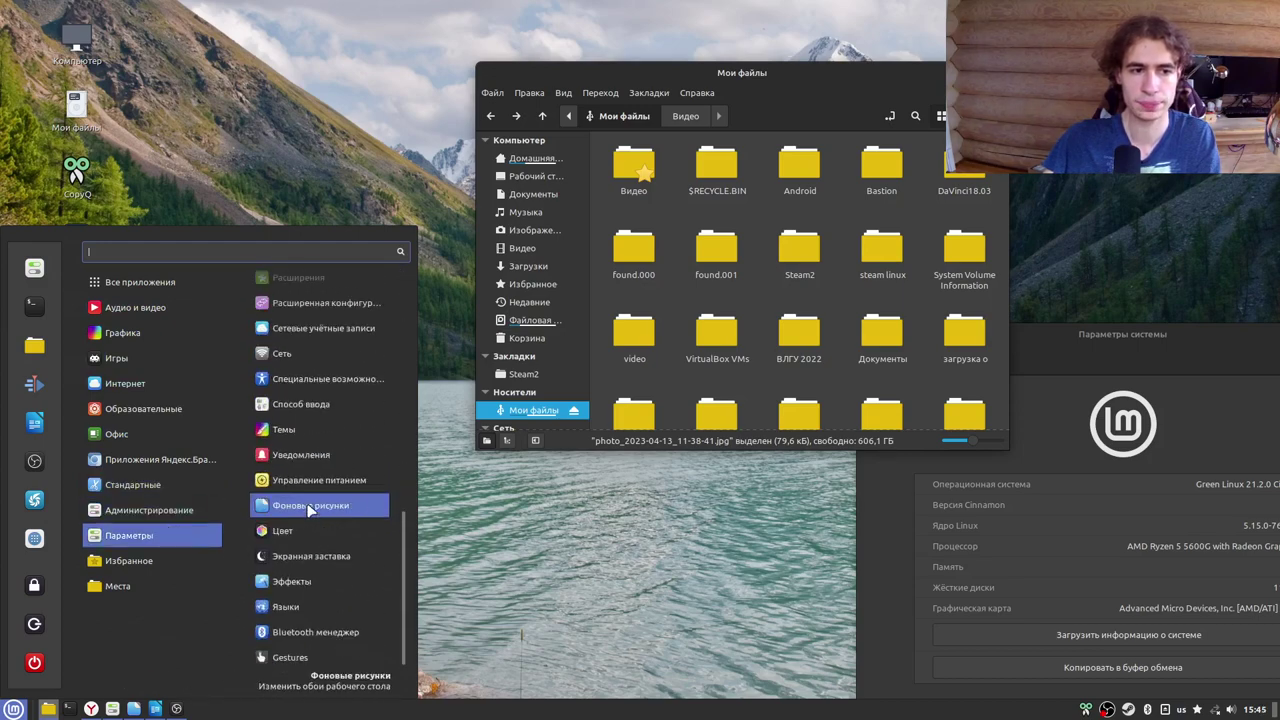
pyautogui.scroll(2, 307, 501)
pyautogui.click(307, 501)
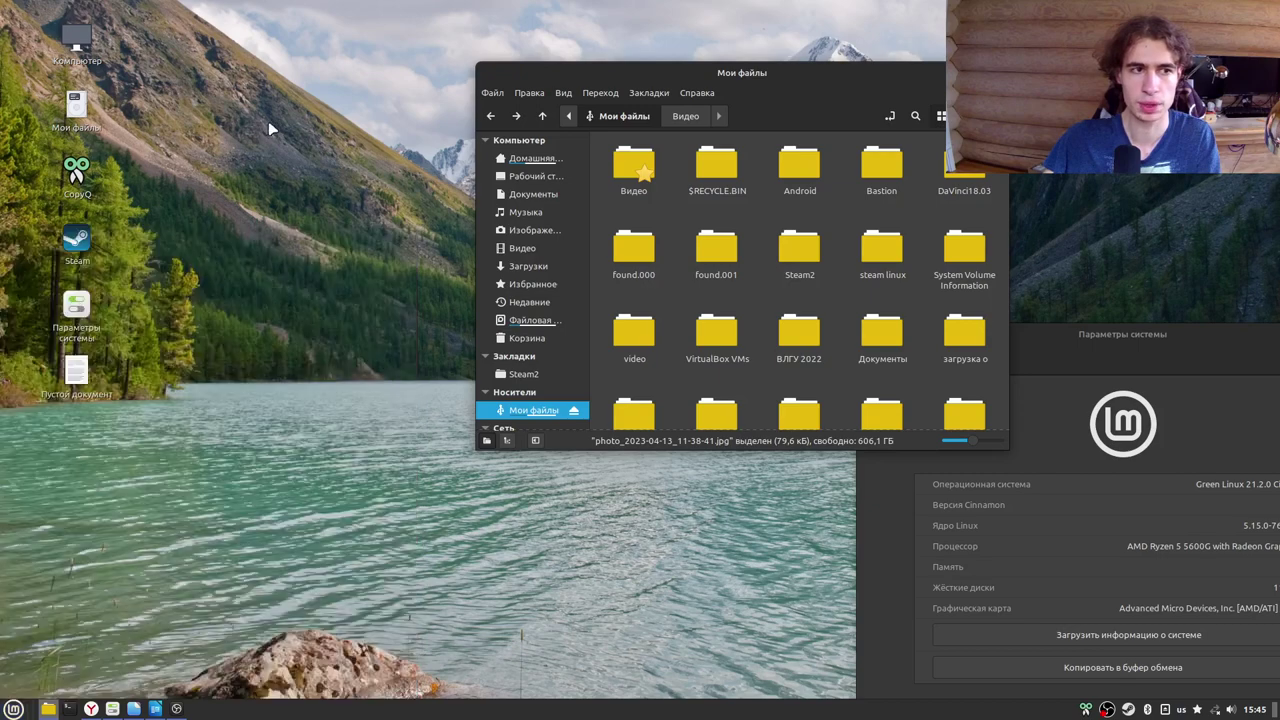
# Open the CopyQ clipboard manager to view its history, and close it.
pyautogui.doubleClick(94, 168)
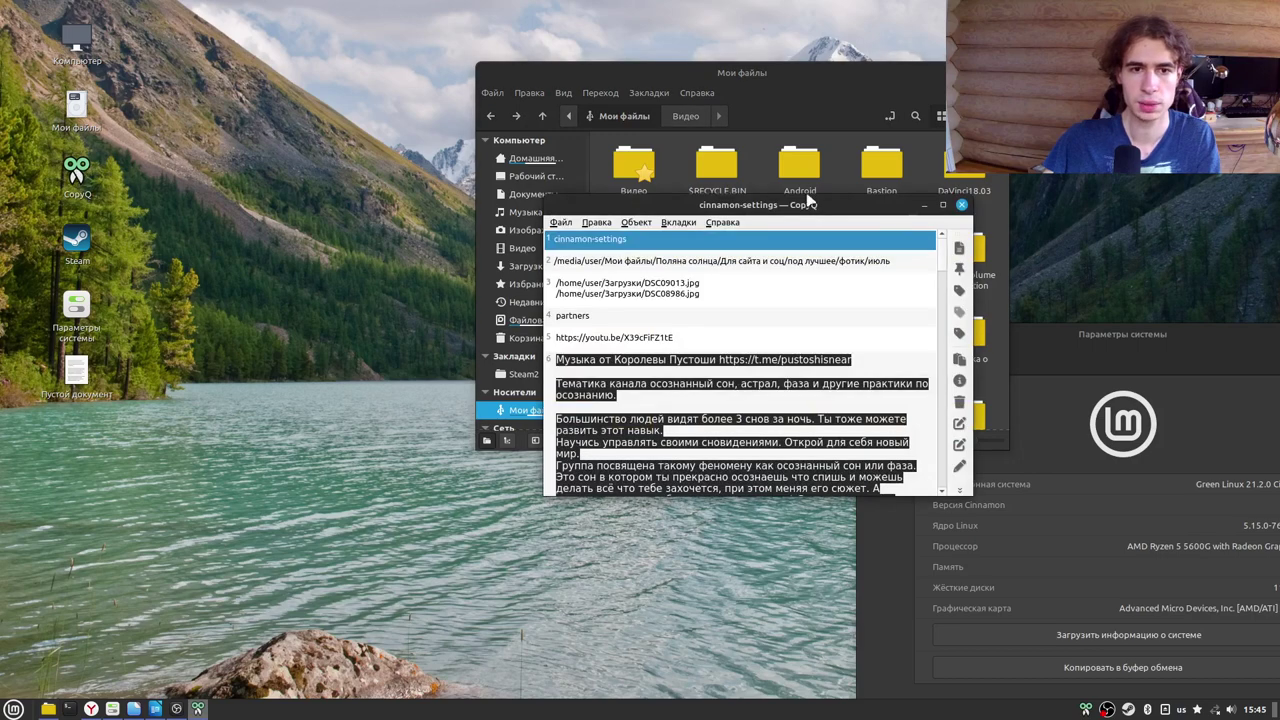
pyautogui.click(961, 205)
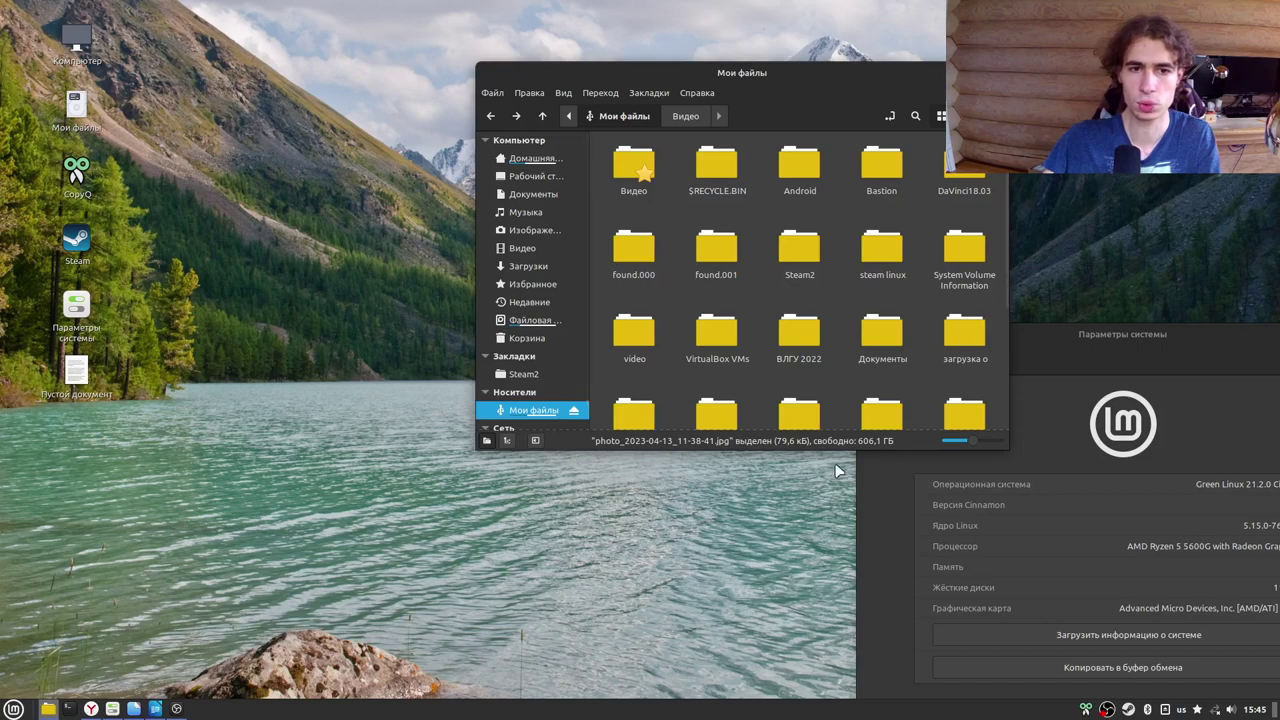
# Launch the Gizmo game from the Игры category and open its Options screen.
pyautogui.click(14, 708)
pyautogui.moveTo(148, 385)
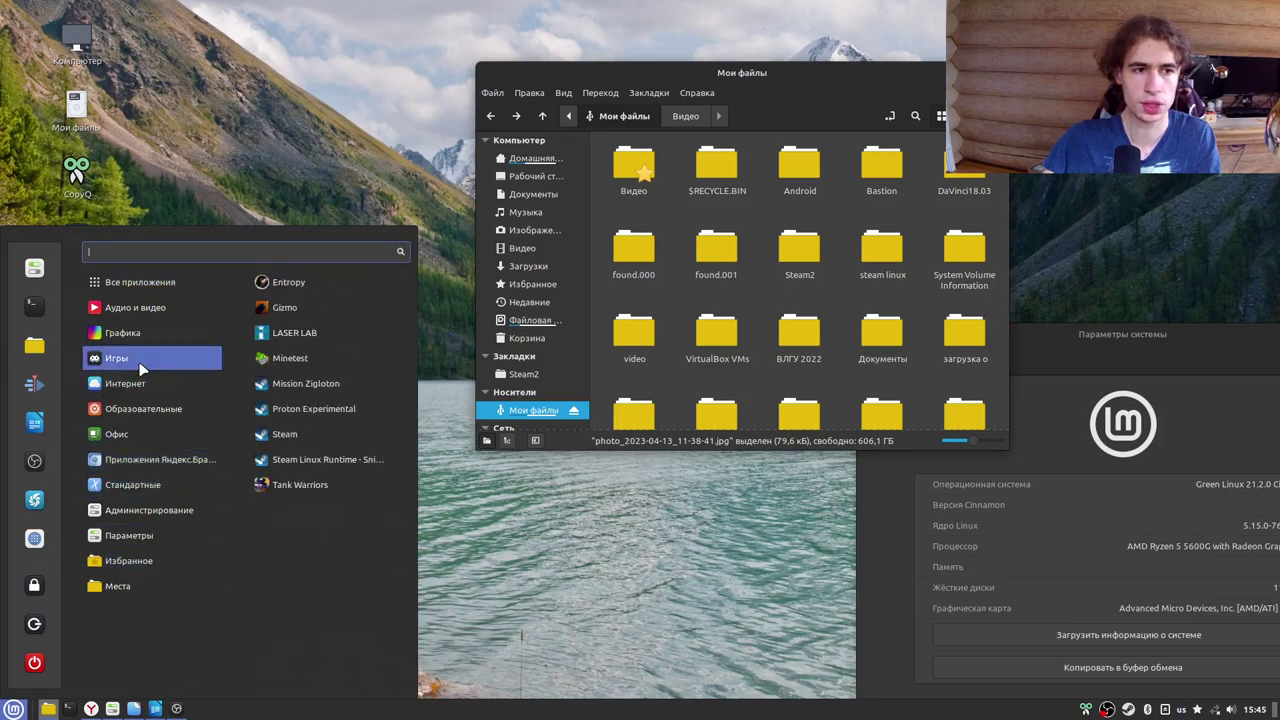
pyautogui.click(322, 316)
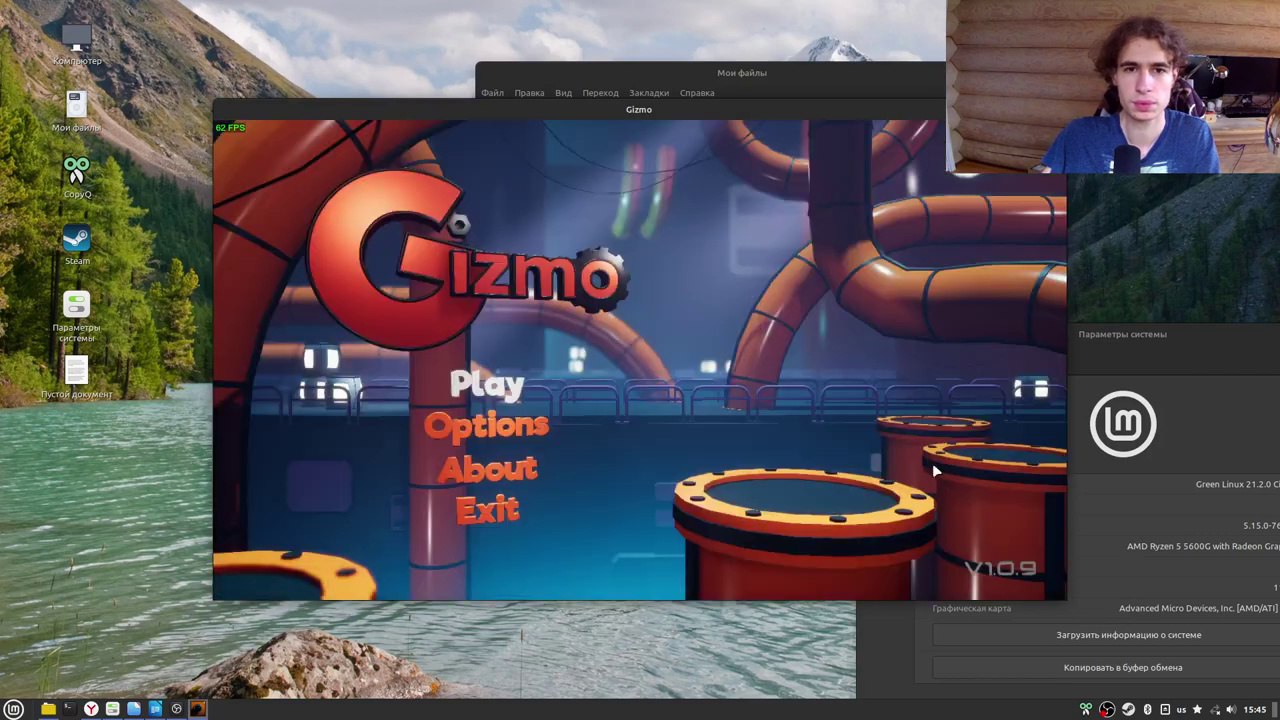
pyautogui.click(510, 432)
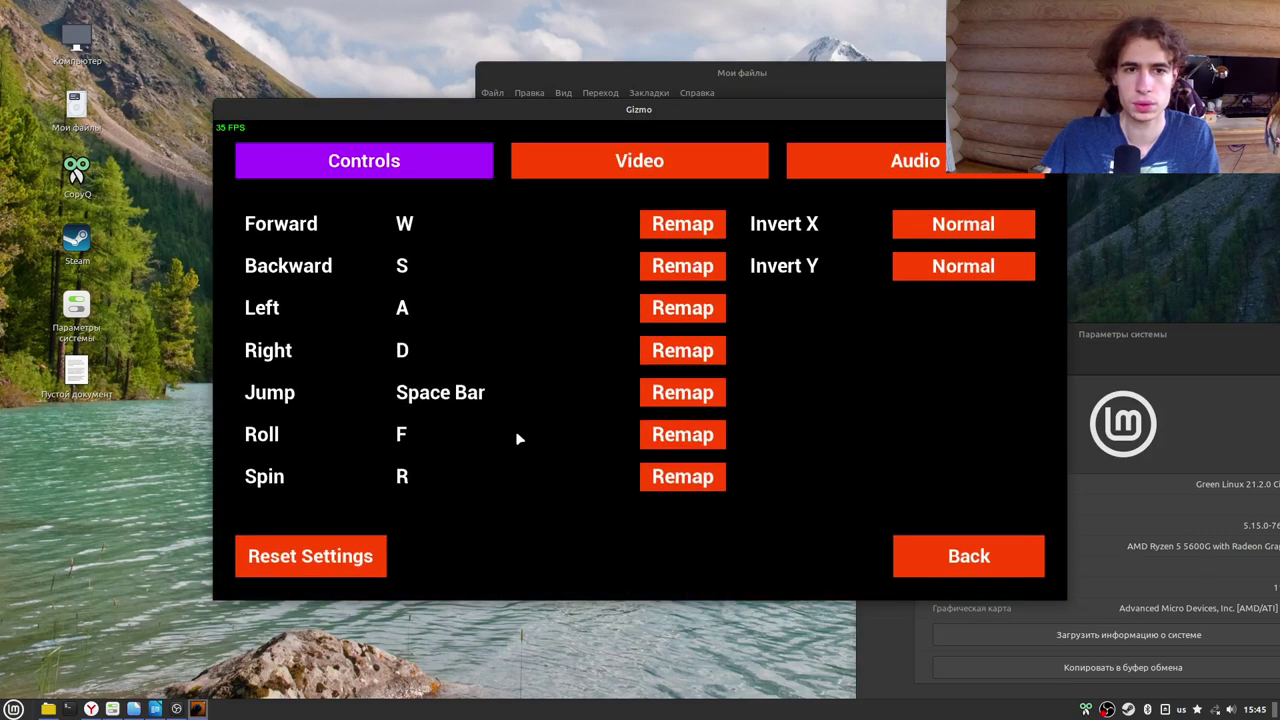
# Set the game's Master, Sound FX, Music and Bolt-Cast volumes to 0.
pyautogui.click(645, 164)
pyautogui.click(921, 161)
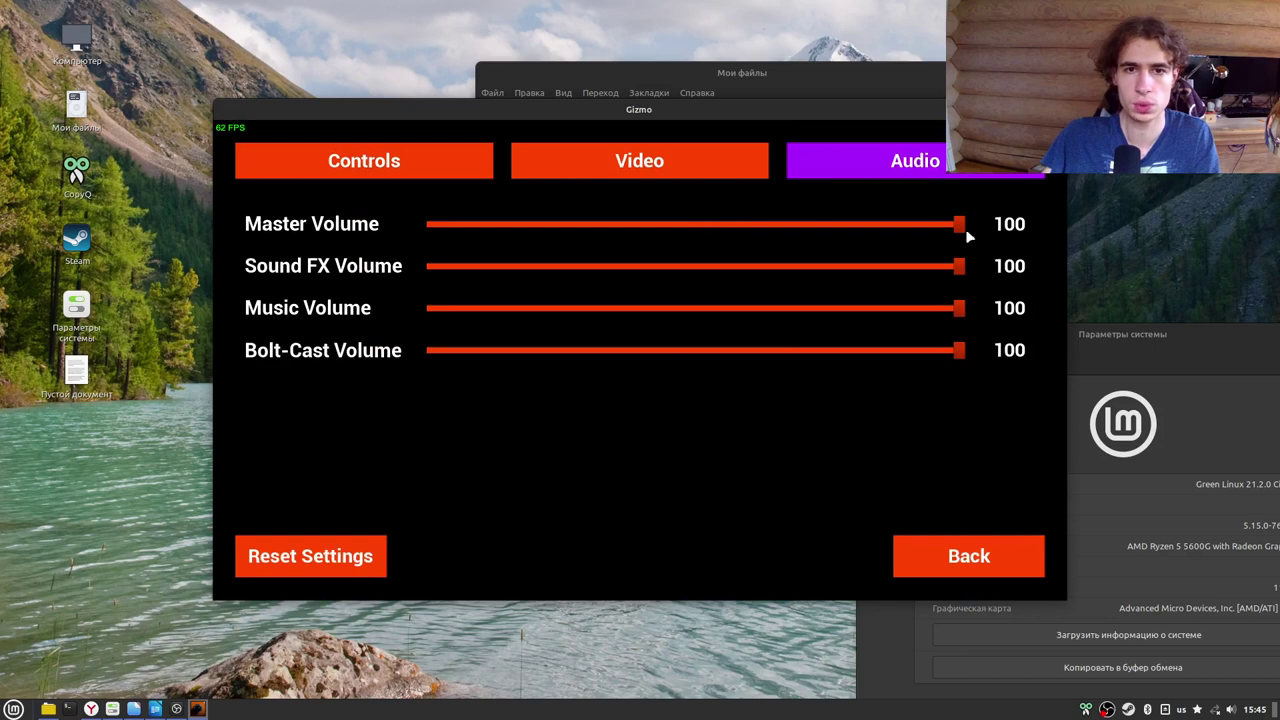
pyautogui.moveTo(966, 229); pyautogui.dragTo(424, 224)
pyautogui.moveTo(971, 277); pyautogui.dragTo(424, 280)
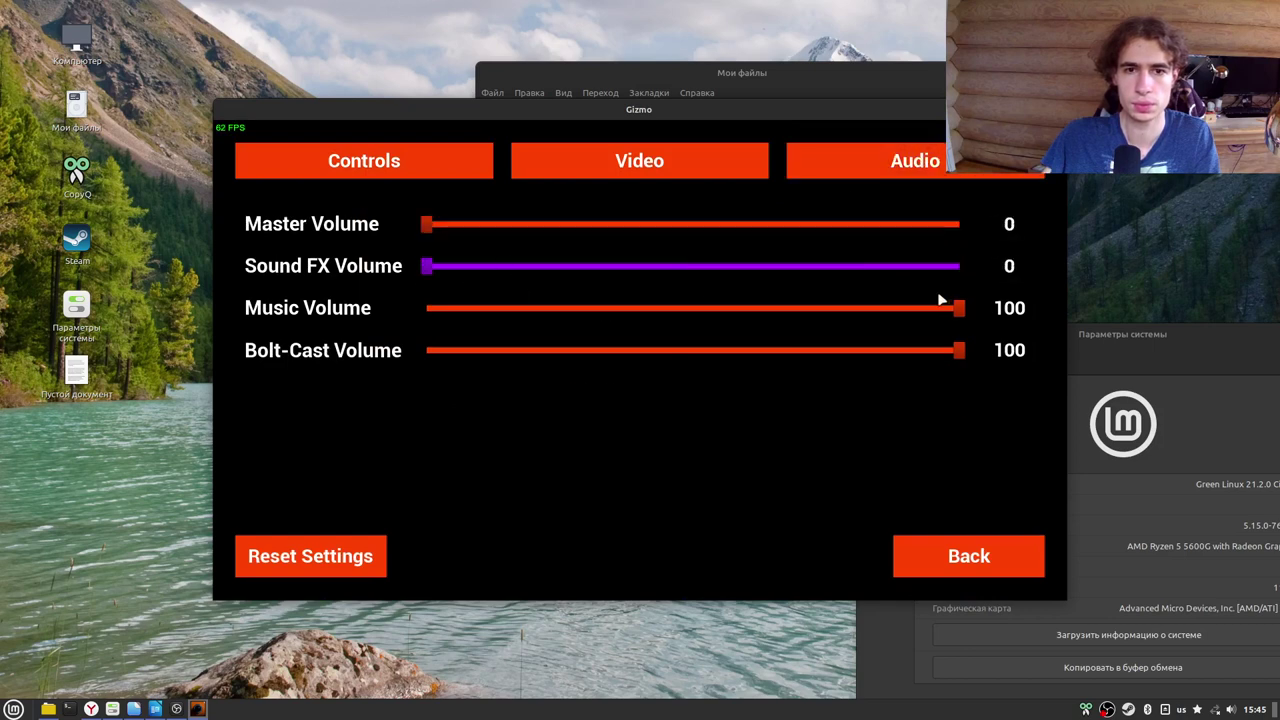
pyautogui.moveTo(959, 308); pyautogui.dragTo(260, 323)
pyautogui.moveTo(959, 350); pyautogui.dragTo(426, 350)
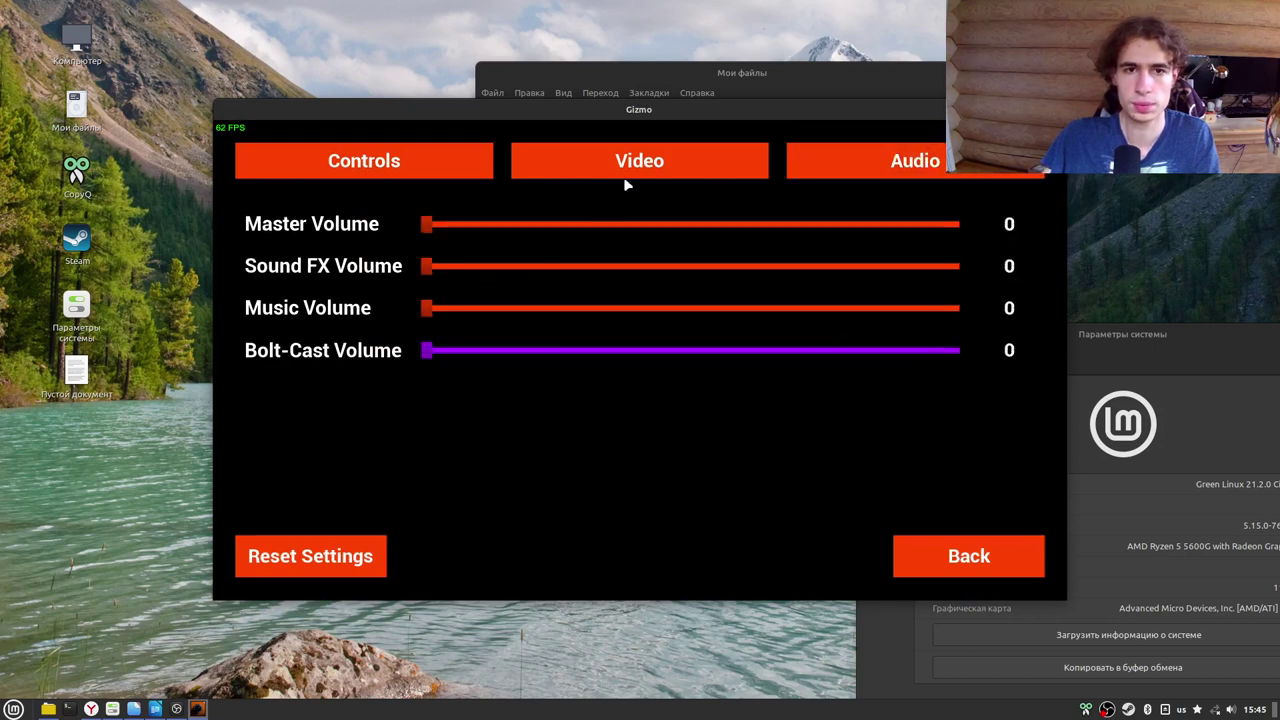
# Set the game's video resolution to 1920x1080 and try to change the Fullscreen setting.
pyautogui.click(623, 180)
pyautogui.click(454, 228)
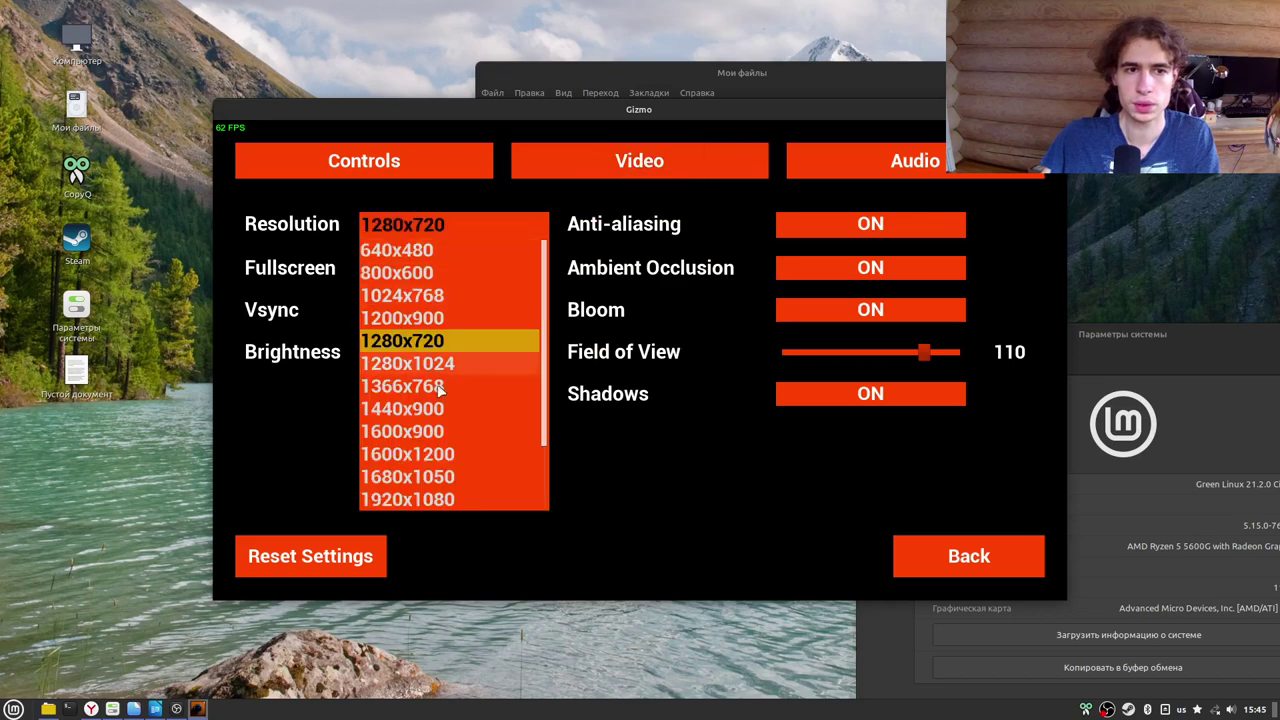
pyautogui.click(418, 499)
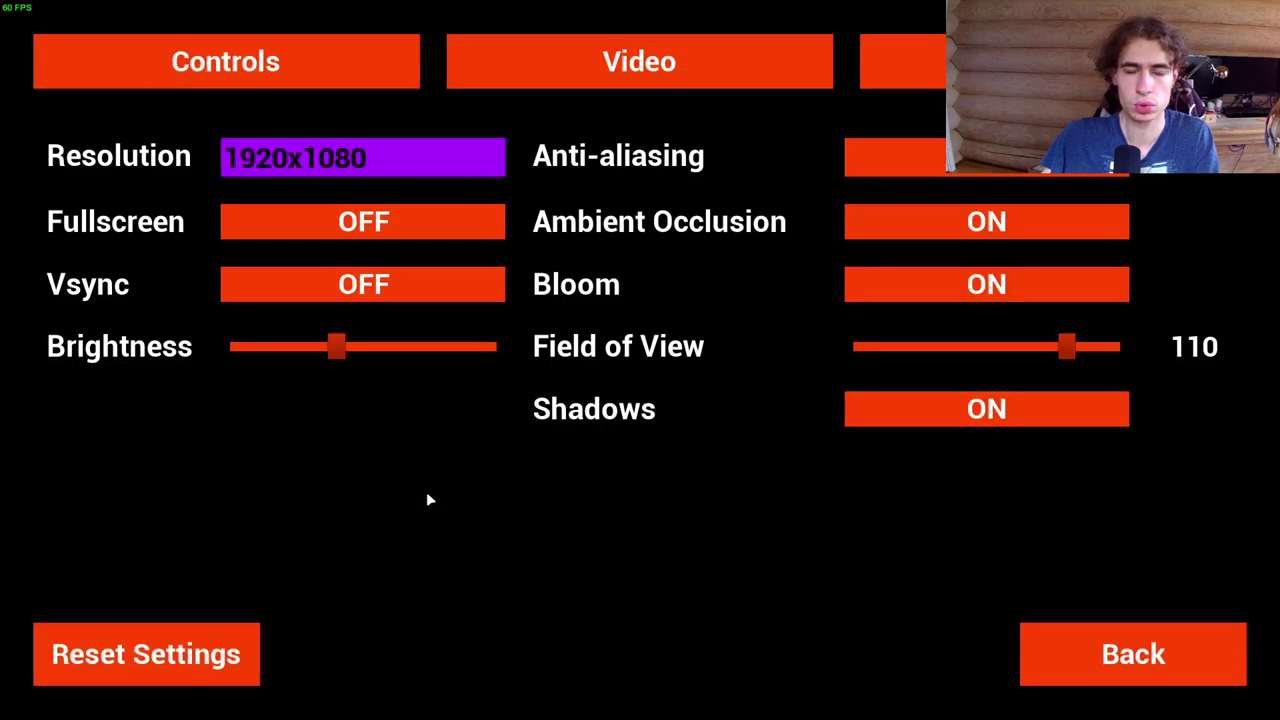
pyautogui.click(447, 223)
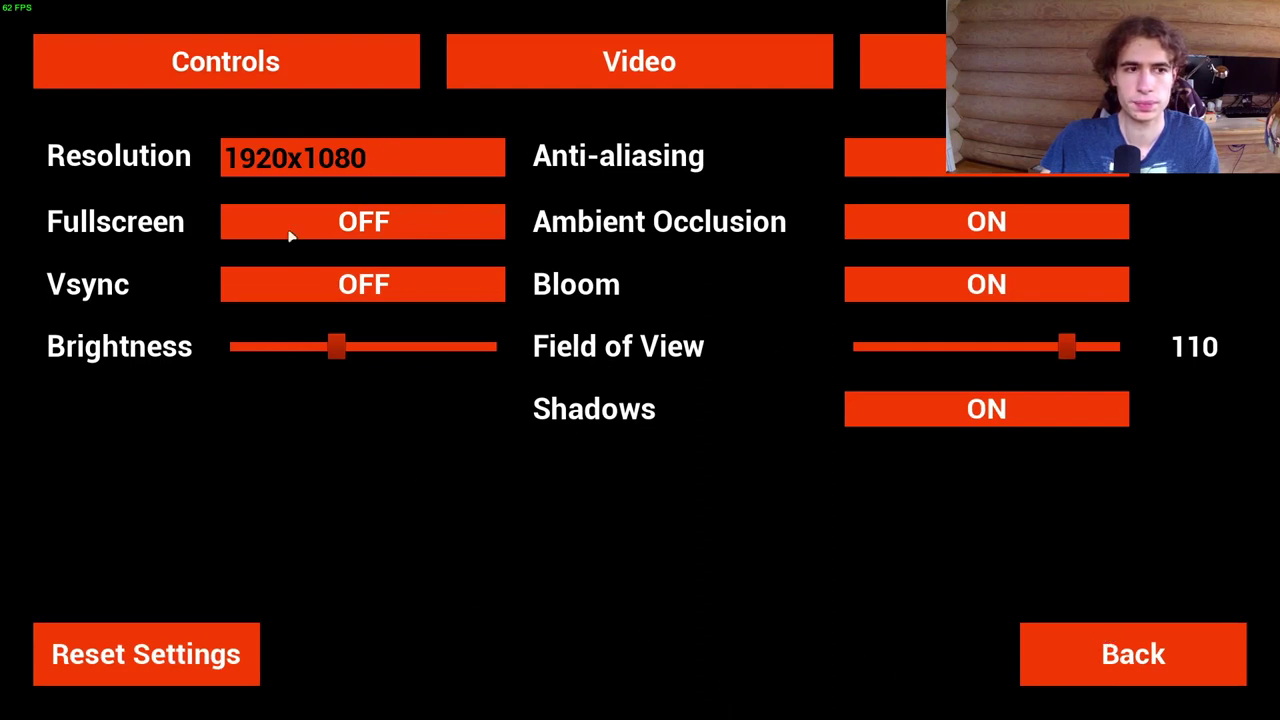
# Reset the game's video settings, turn Fullscreen on, keep the change and return to the main menu.
pyautogui.click(195, 637)
pyautogui.click(483, 267)
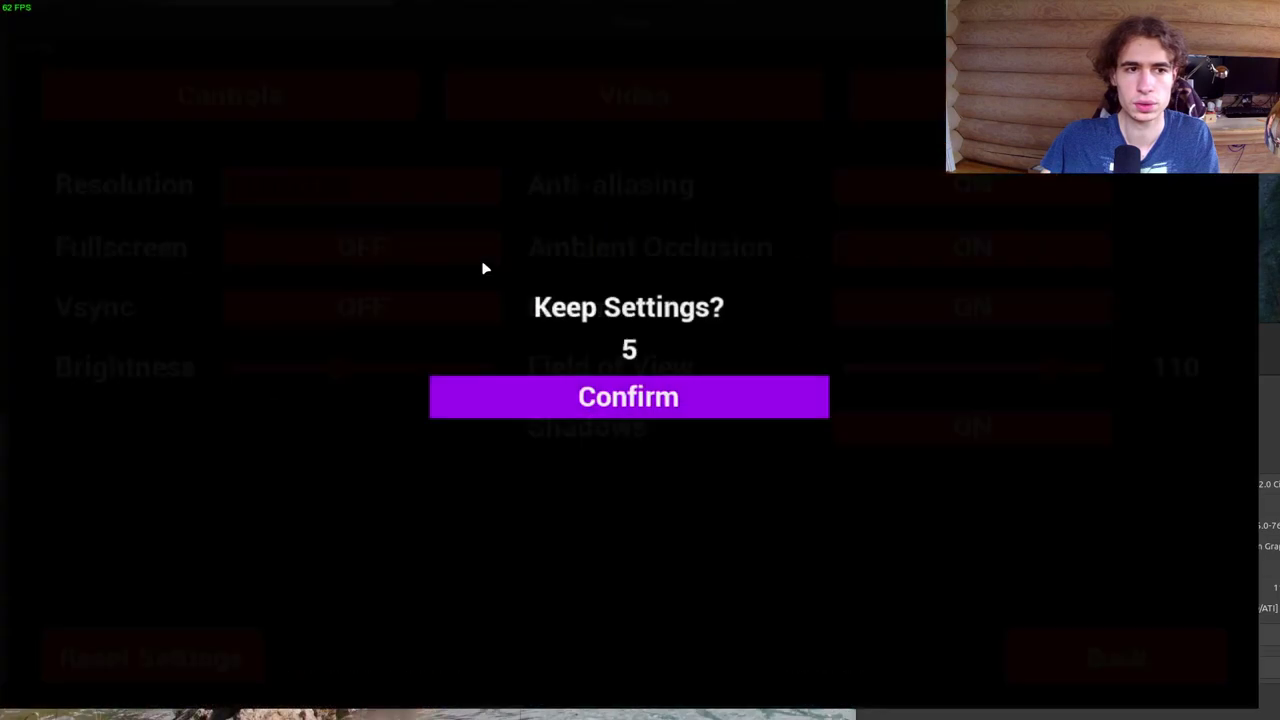
pyautogui.click(684, 420)
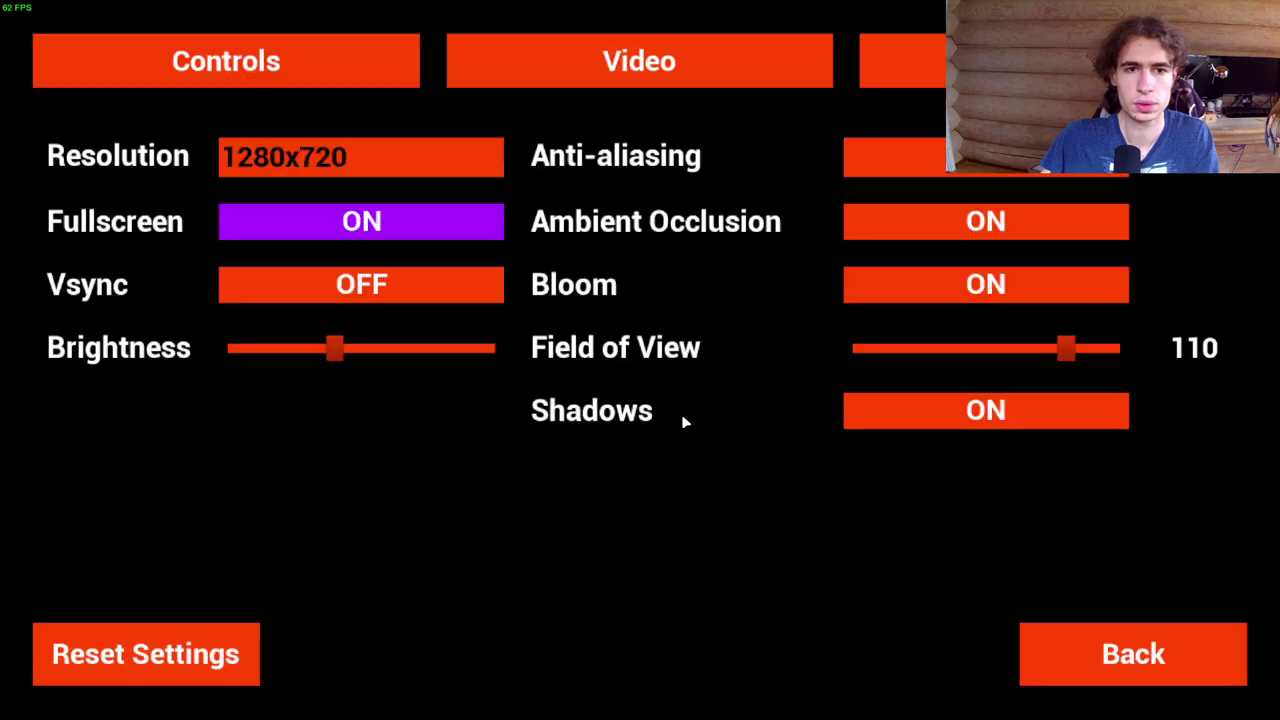
pyautogui.click(1110, 670)
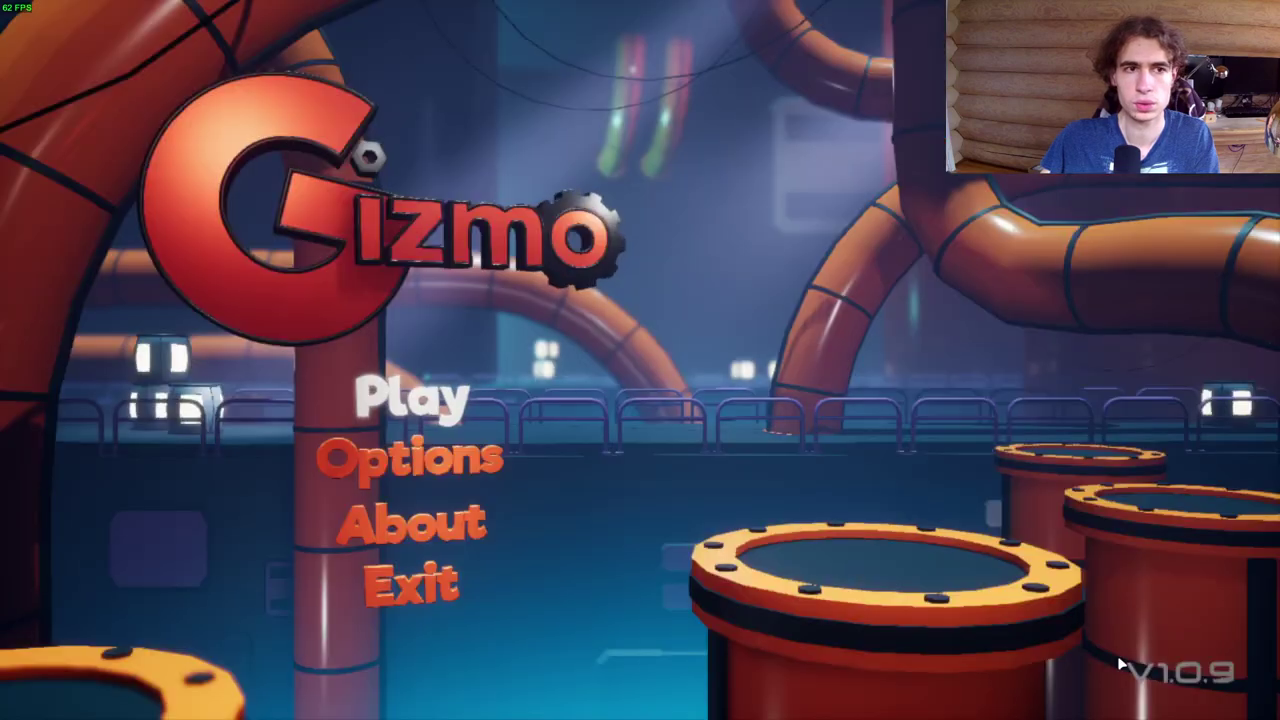
# Set the game's video resolution to 1920x1080 in Options and start playing from the main menu.
pyautogui.click(412, 457)
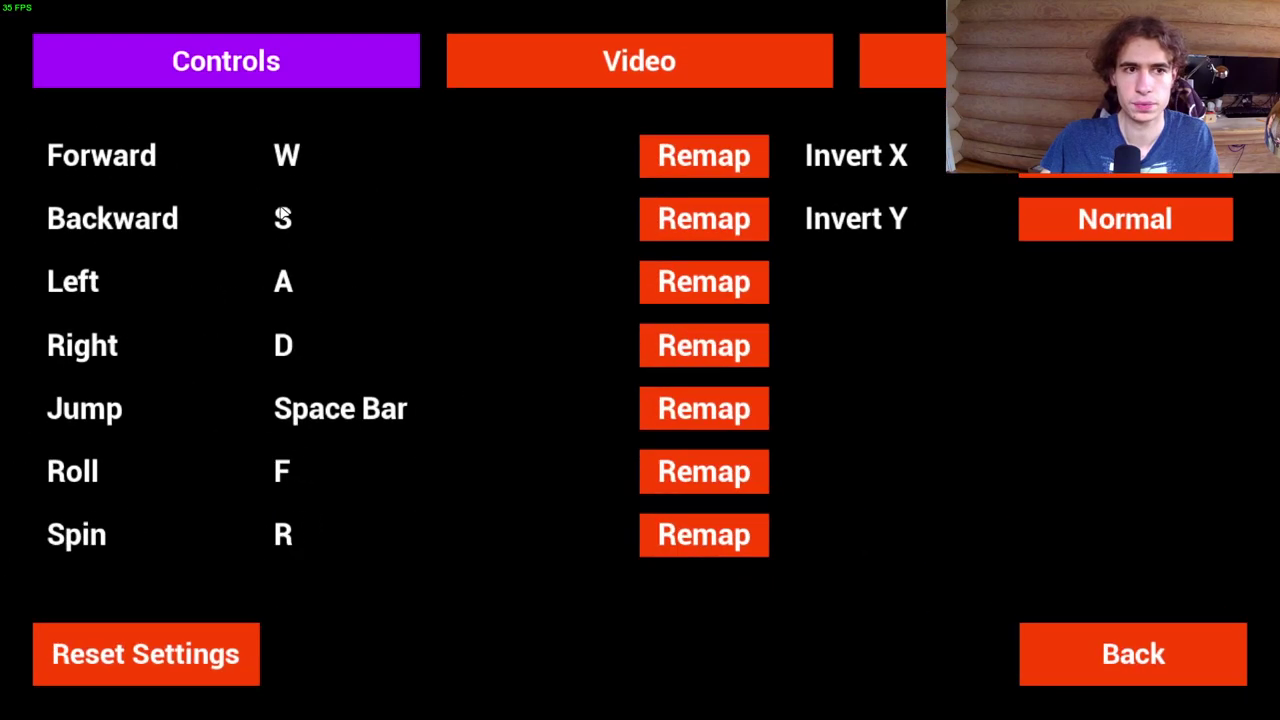
pyautogui.click(610, 72)
pyautogui.click(342, 150)
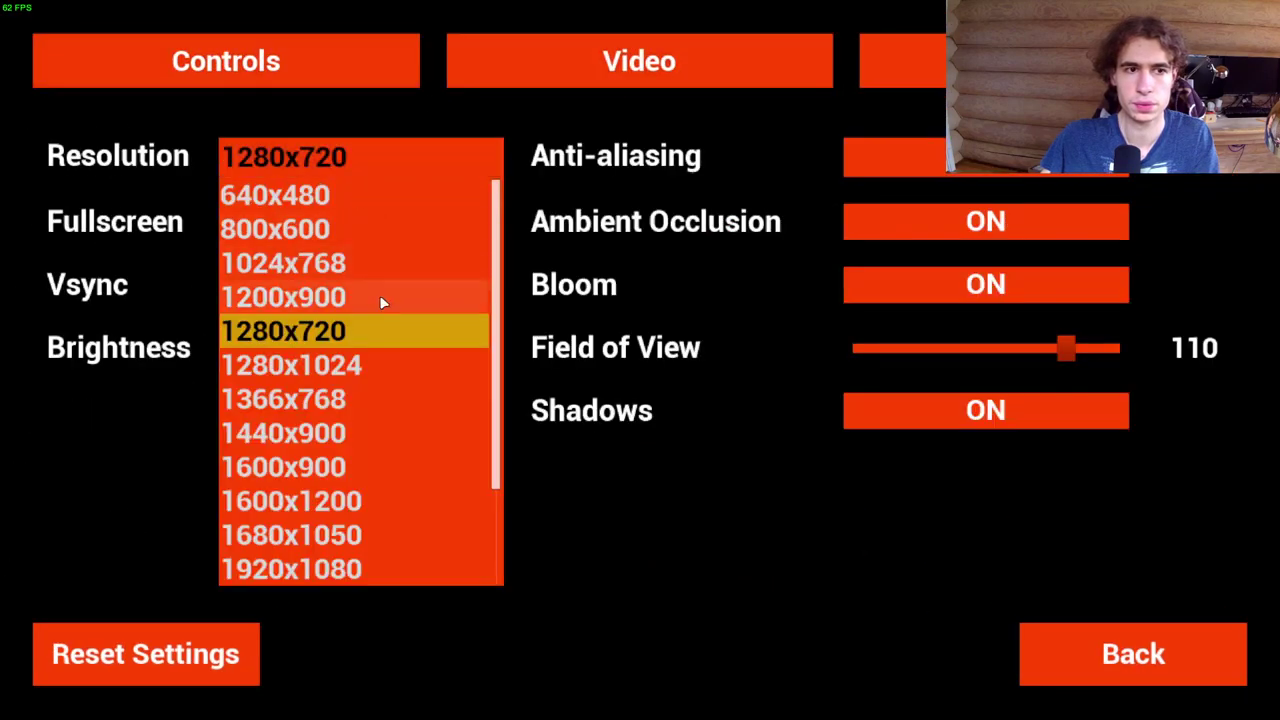
pyautogui.click(337, 569)
pyautogui.click(1085, 645)
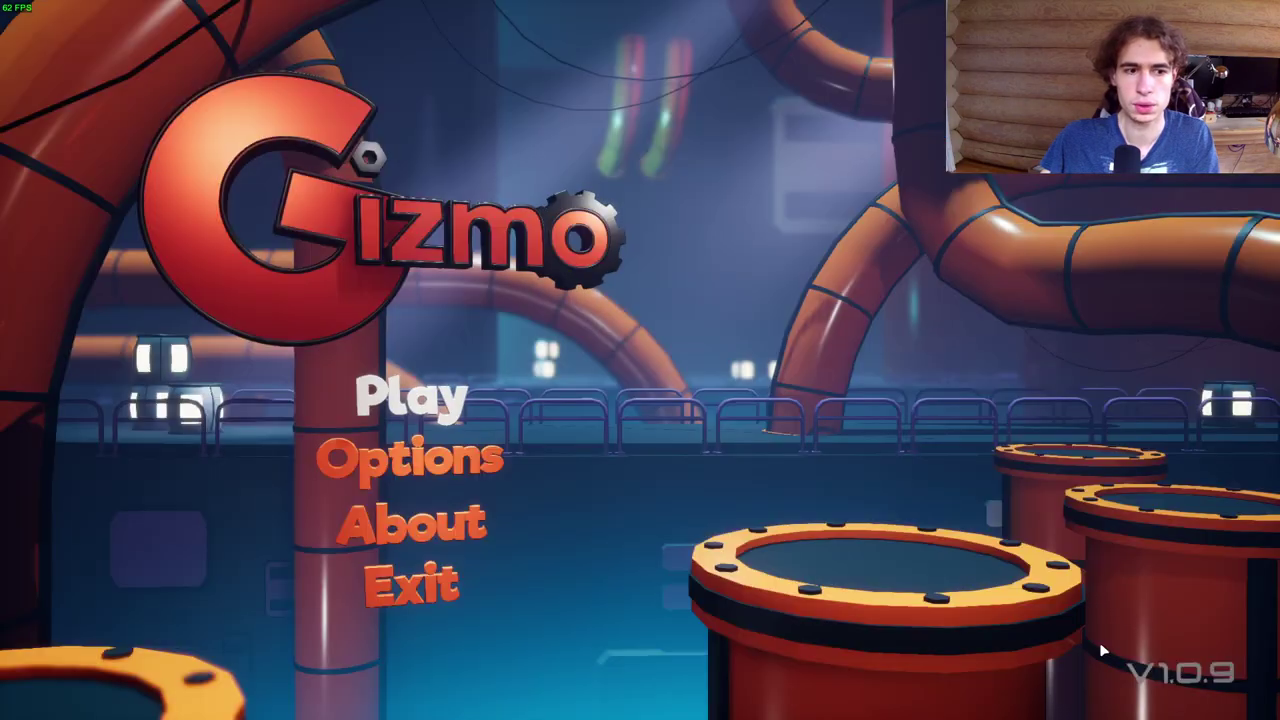
pyautogui.press('Return')
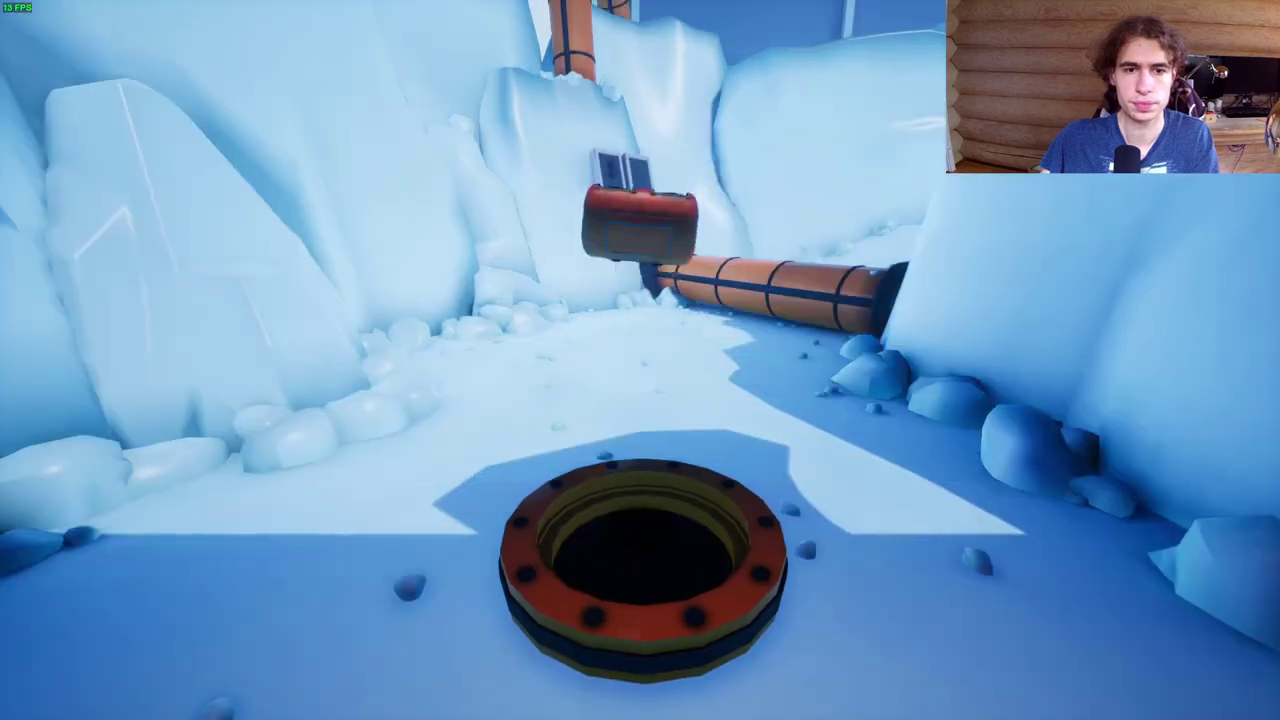
pyautogui.press('w')
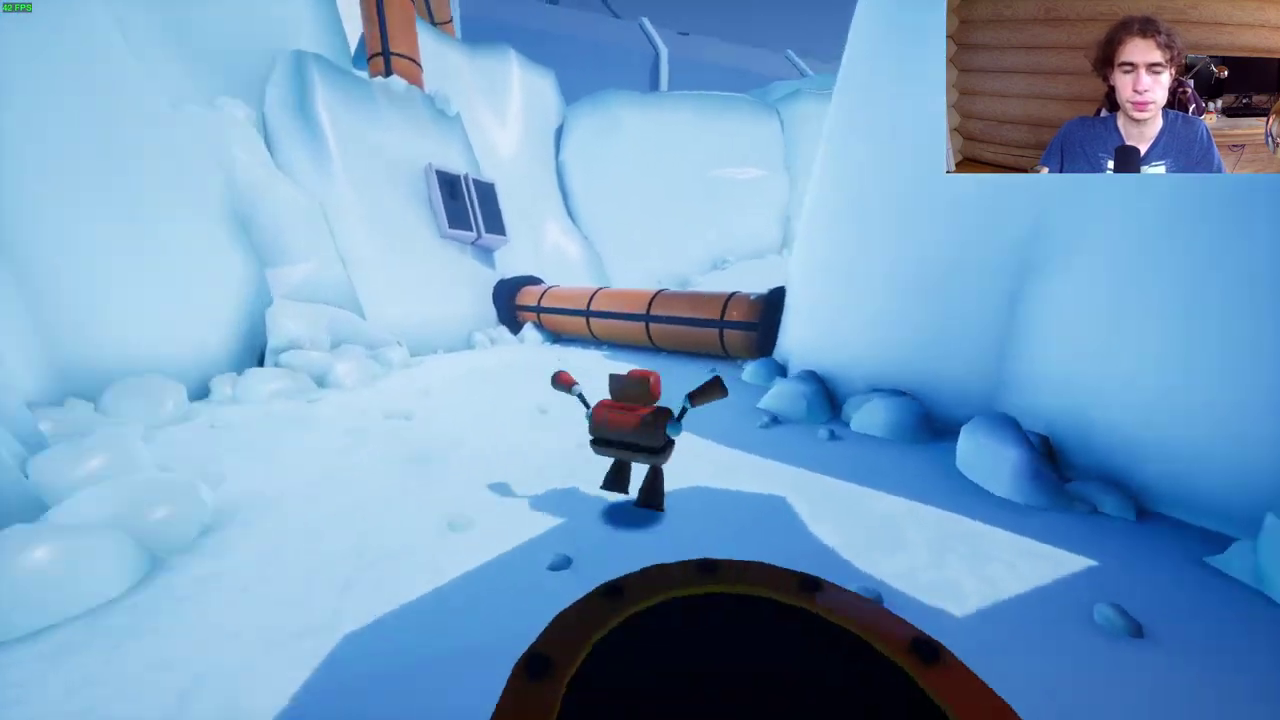
pyautogui.press('space')
pyautogui.press('w')
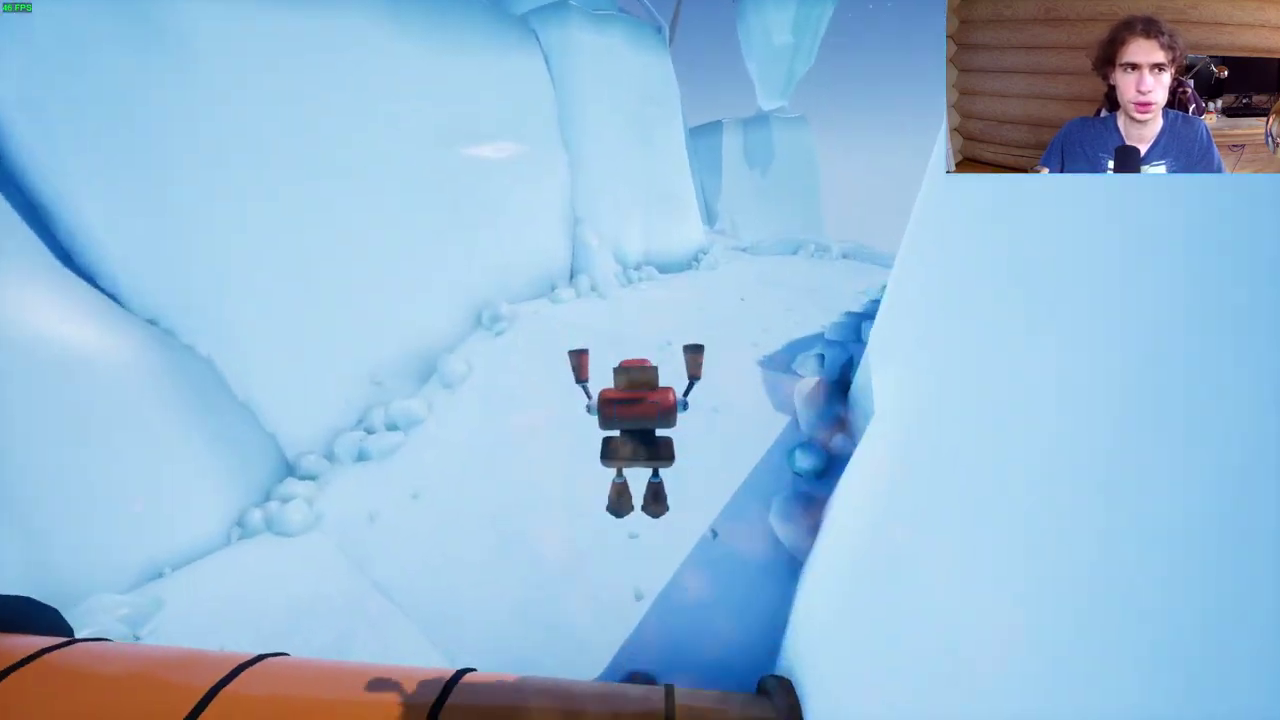
pyautogui.press('w')
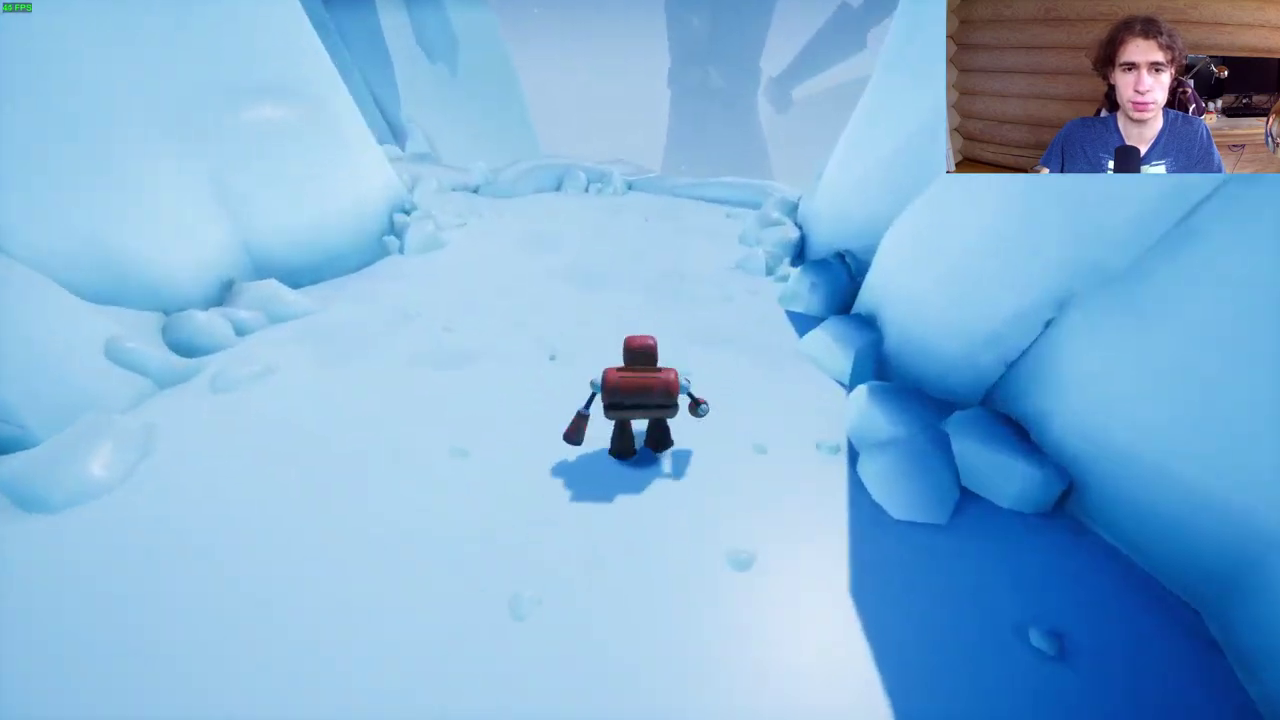
pyautogui.press('w')
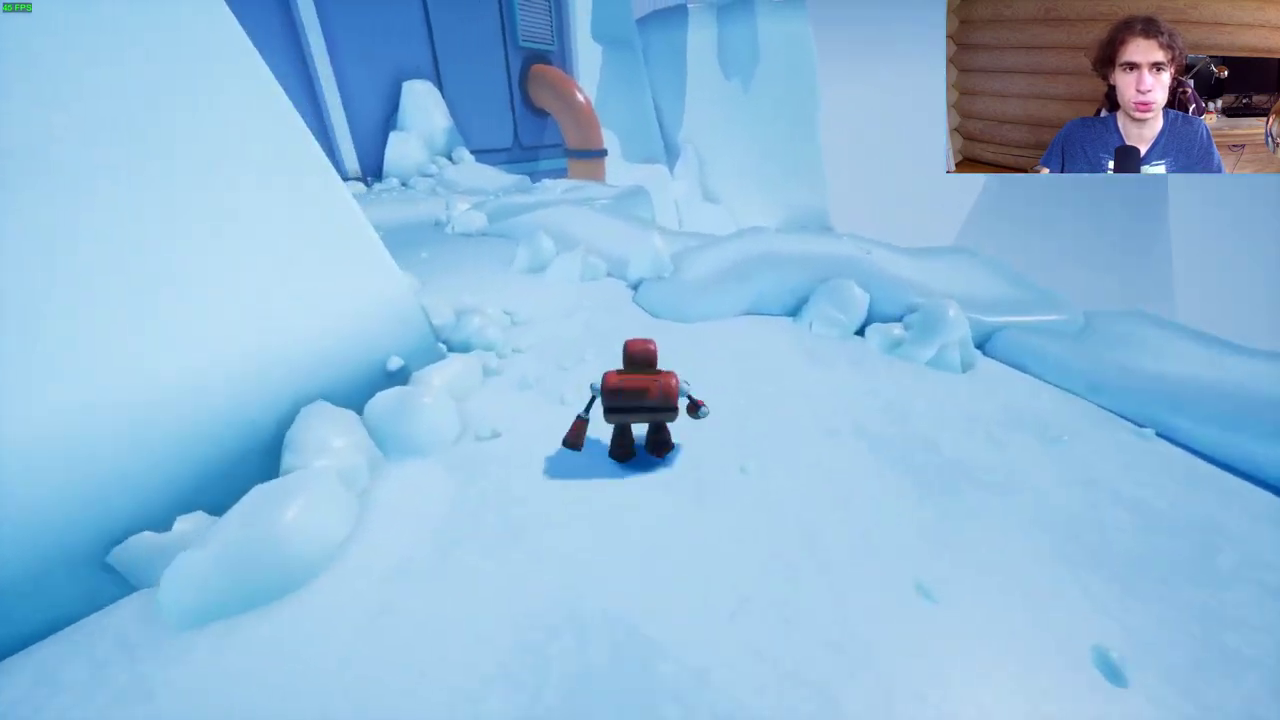
pyautogui.press('space')
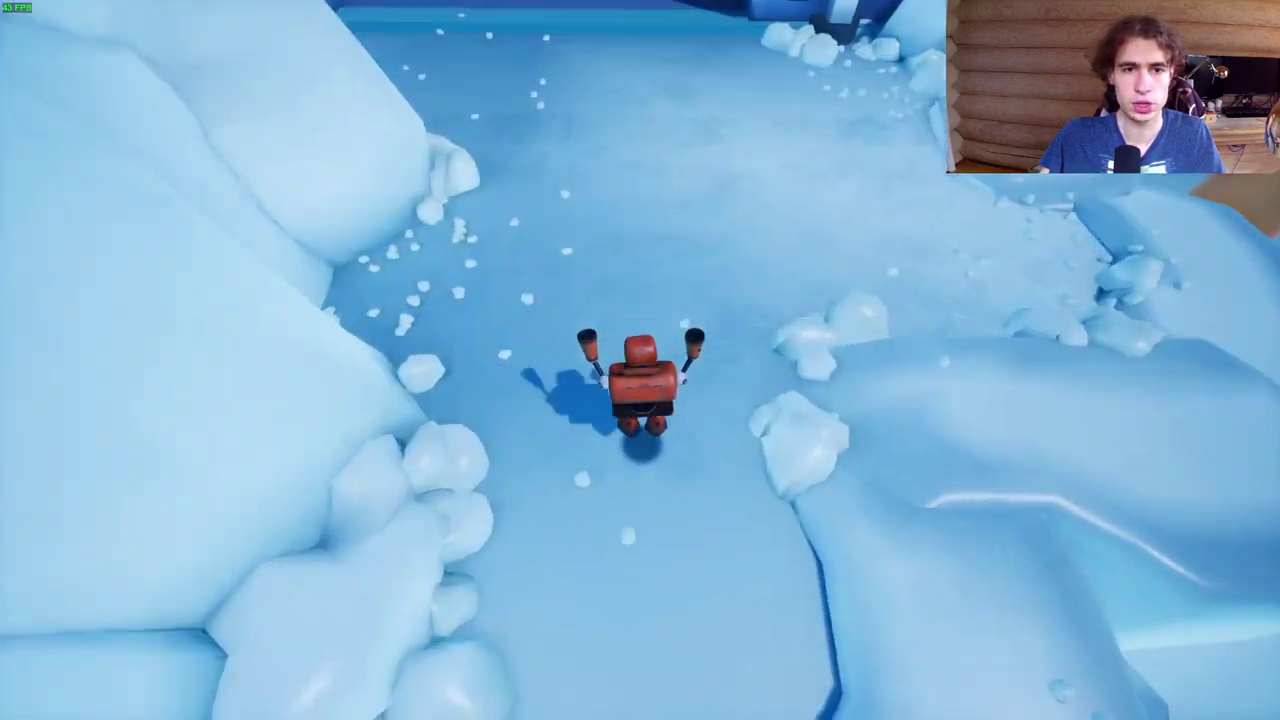
pyautogui.press('w')
pyautogui.press('w')
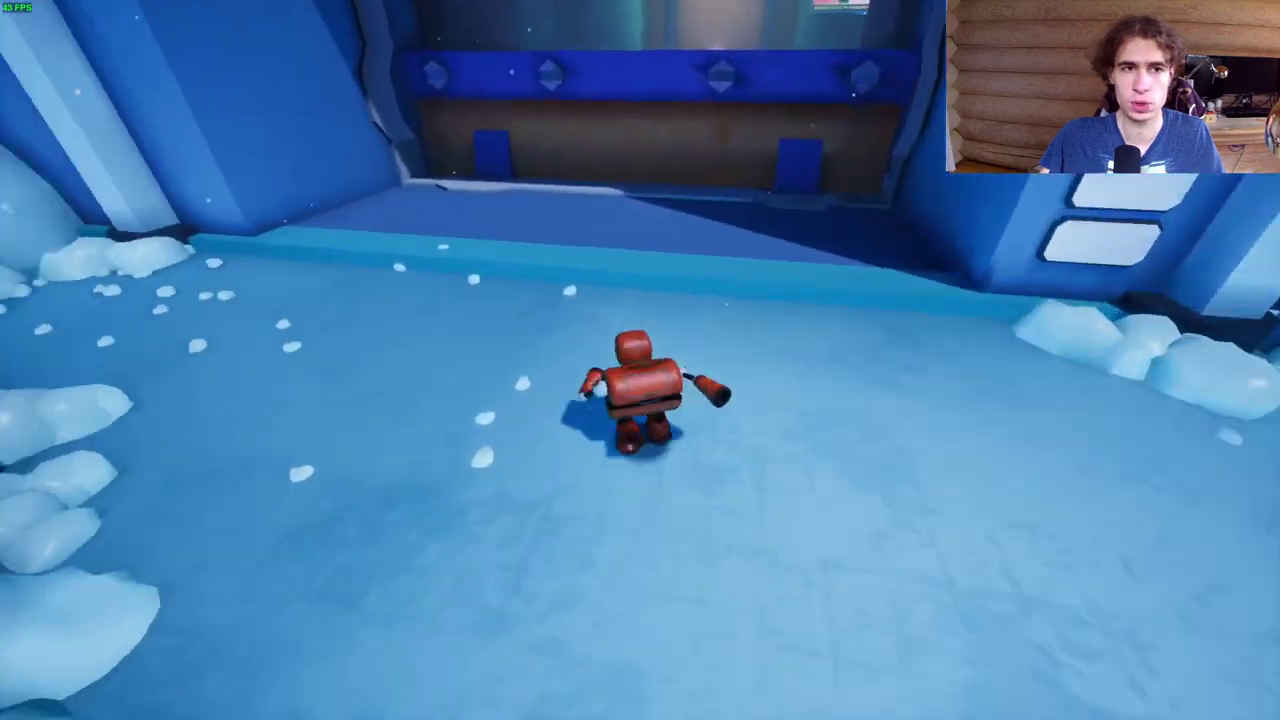
pyautogui.press('space')
pyautogui.press('w')
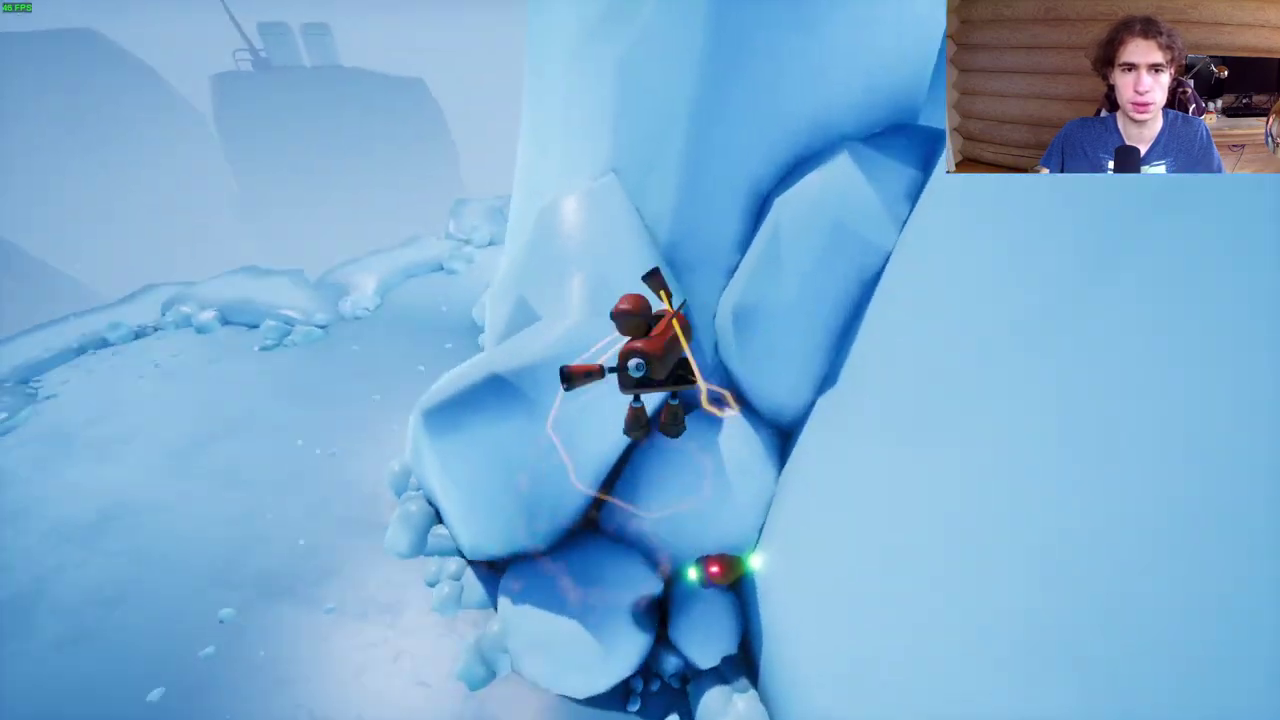
pyautogui.press('w')
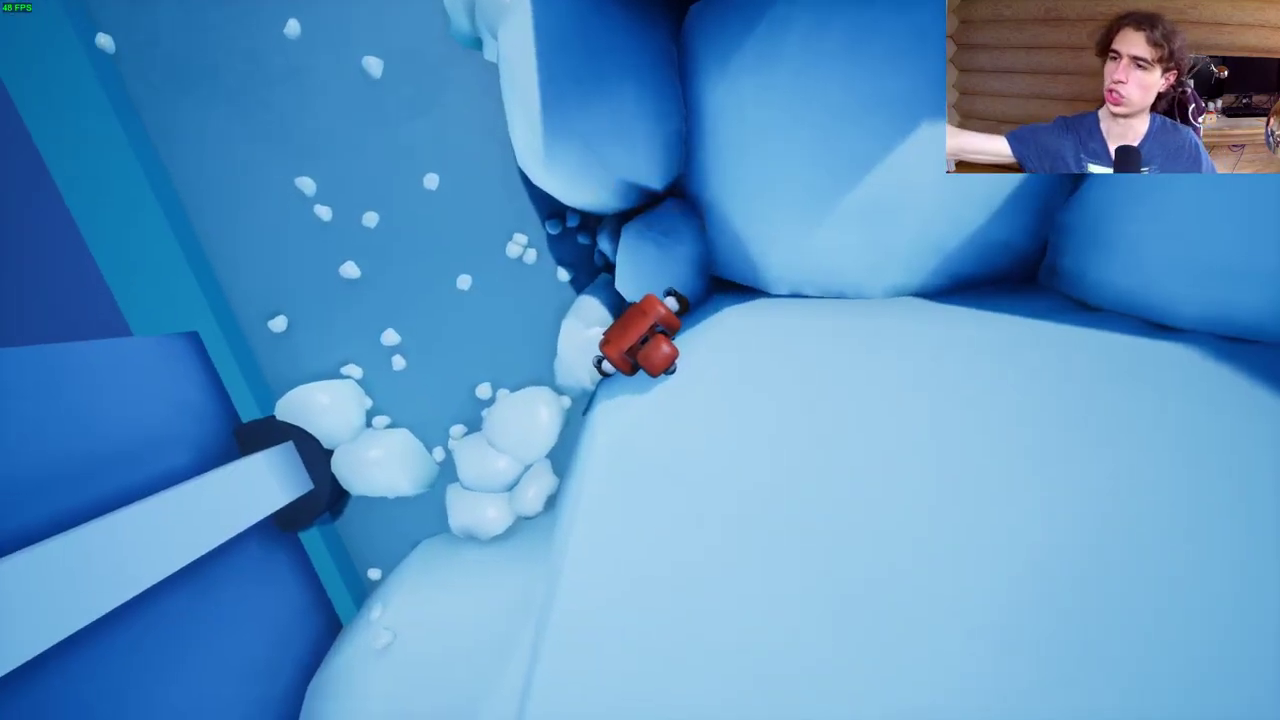
pyautogui.press('w')
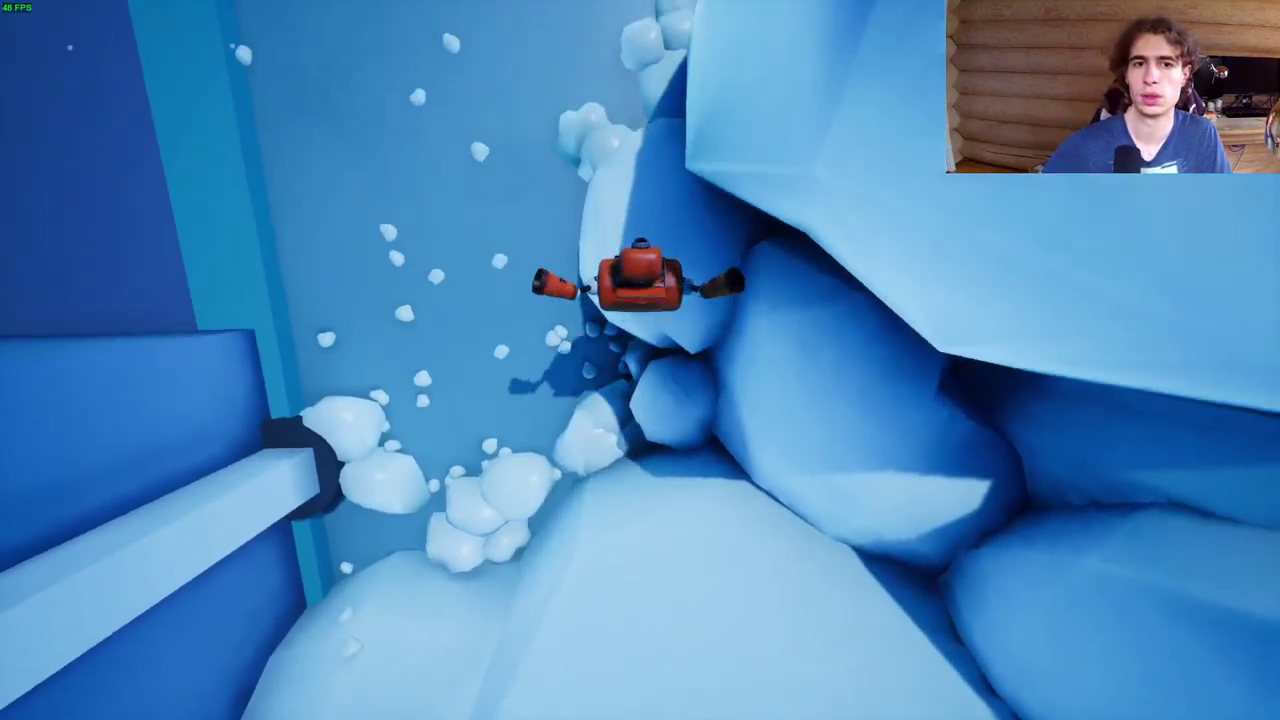
pyautogui.press('w')
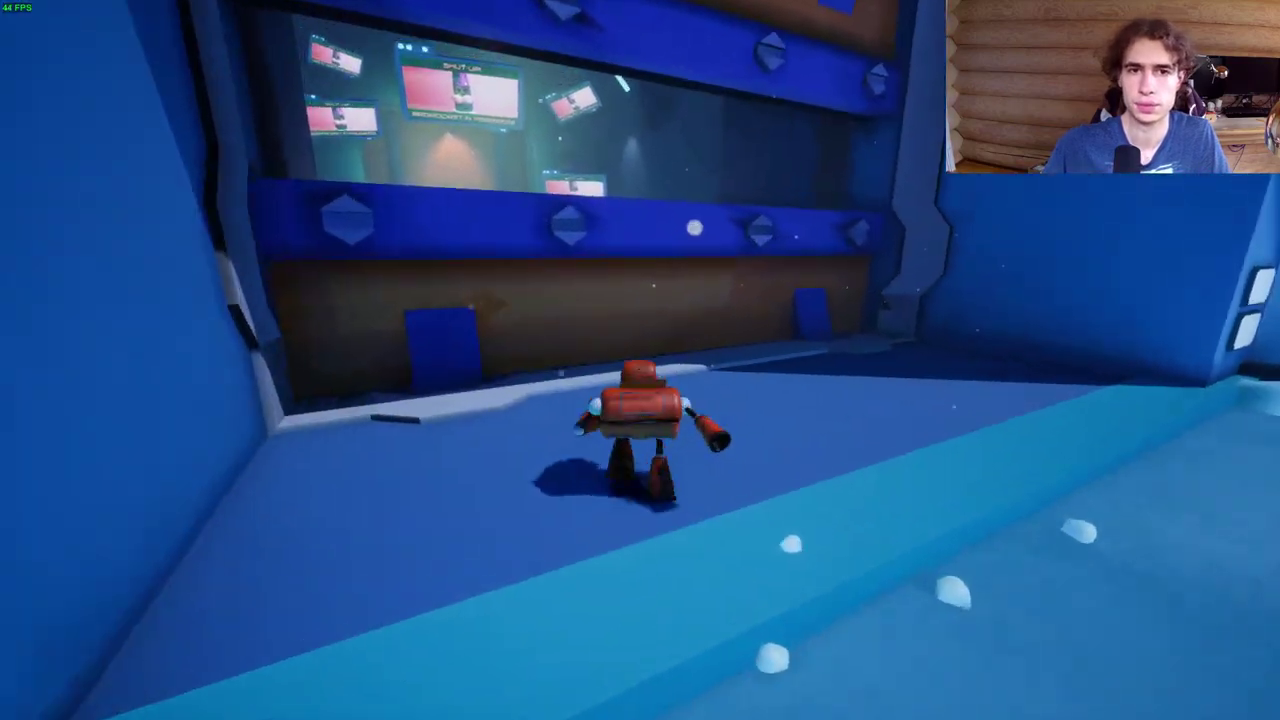
pyautogui.press('w')
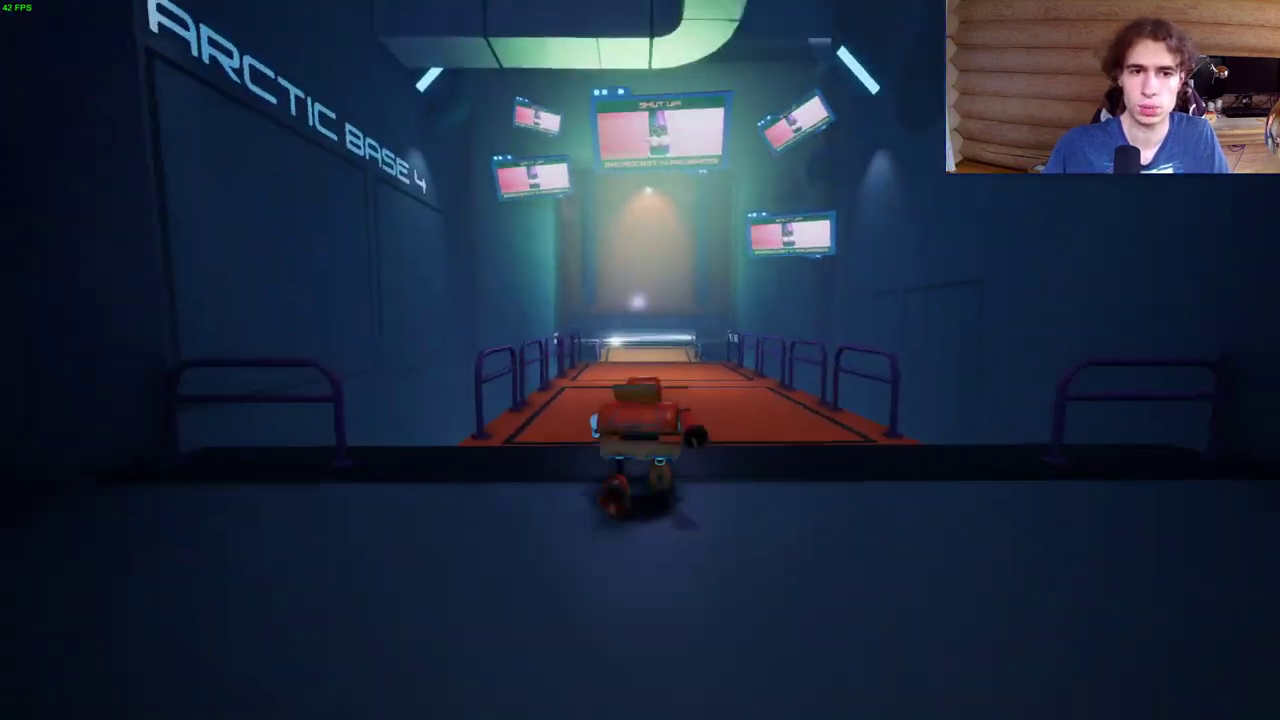
pyautogui.press('w')
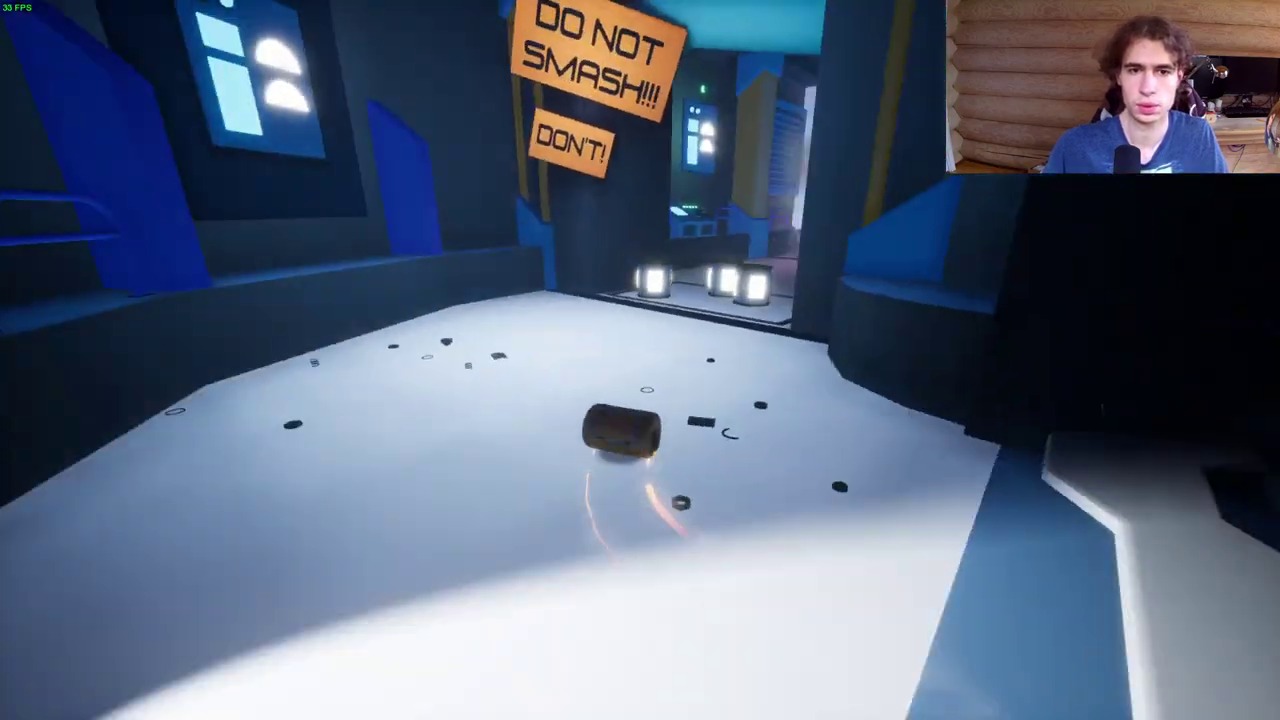
pyautogui.press('w')
pyautogui.press('w')
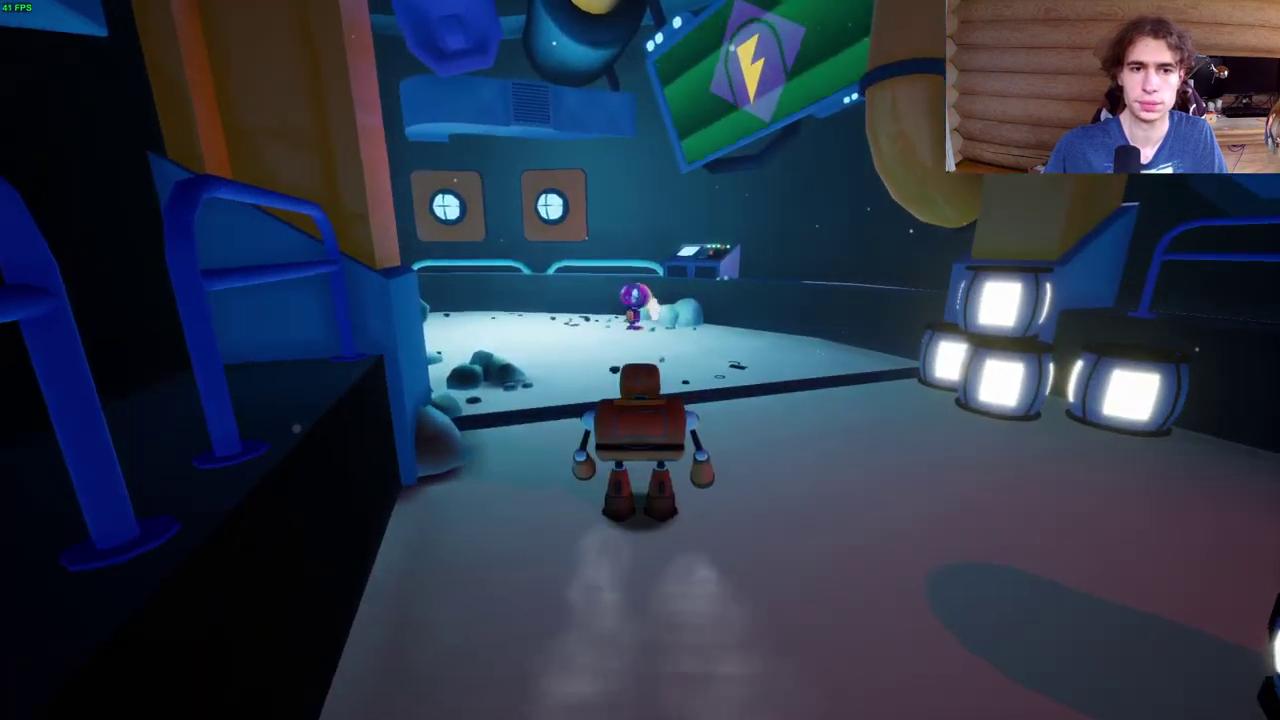
# Pause the level, return to the main menu and exit Gizmo to the desktop.
pyautogui.press('Escape')
pyautogui.click(1223, 654)
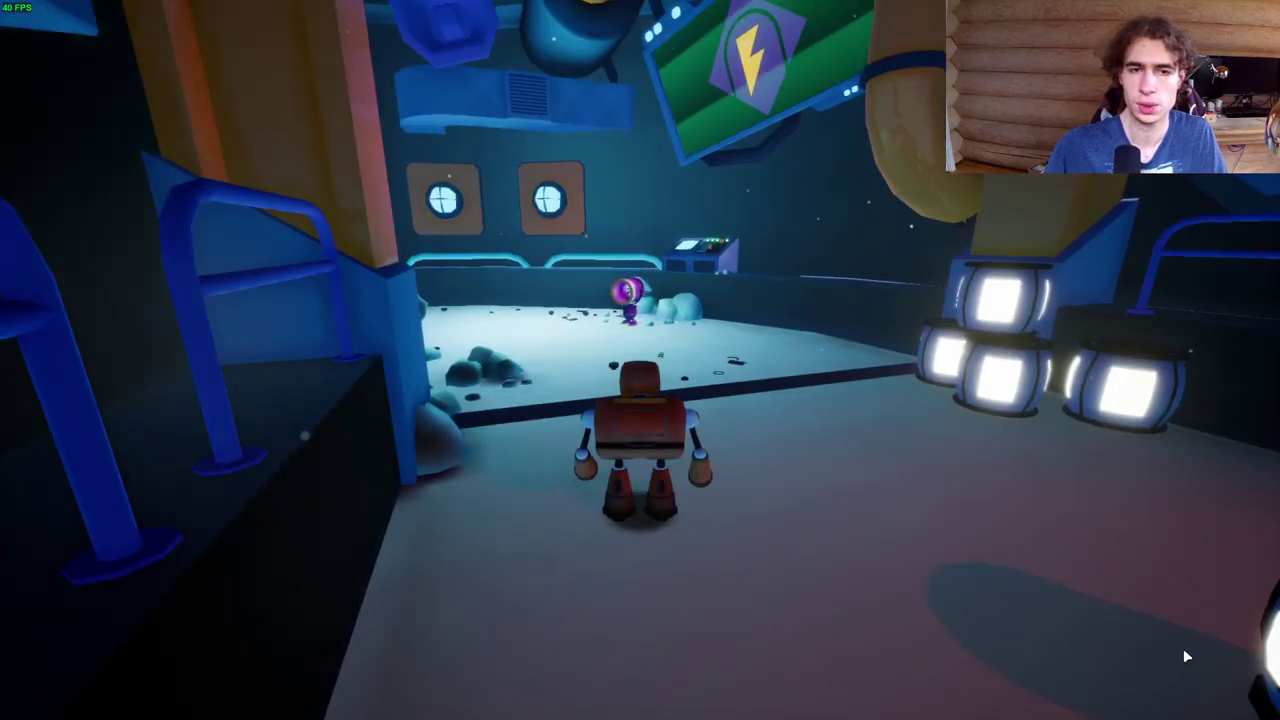
pyautogui.press('Escape')
pyautogui.click(186, 654)
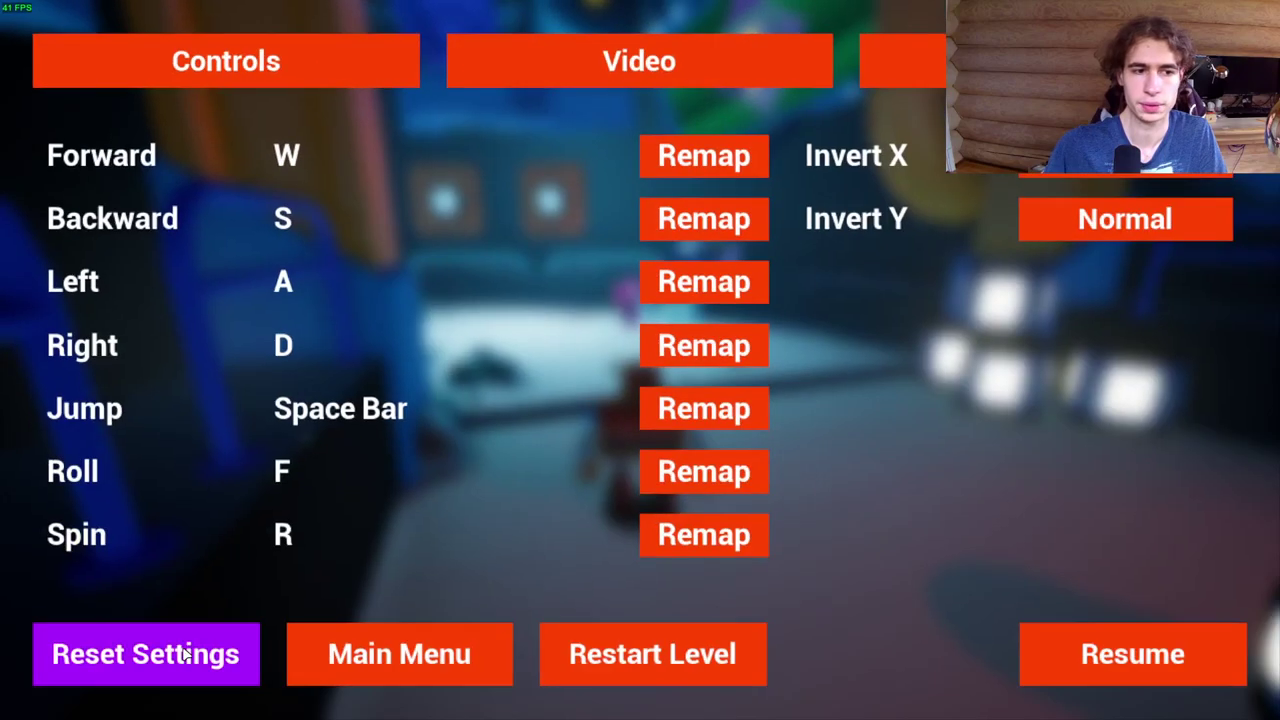
pyautogui.click(367, 658)
pyautogui.click(412, 592)
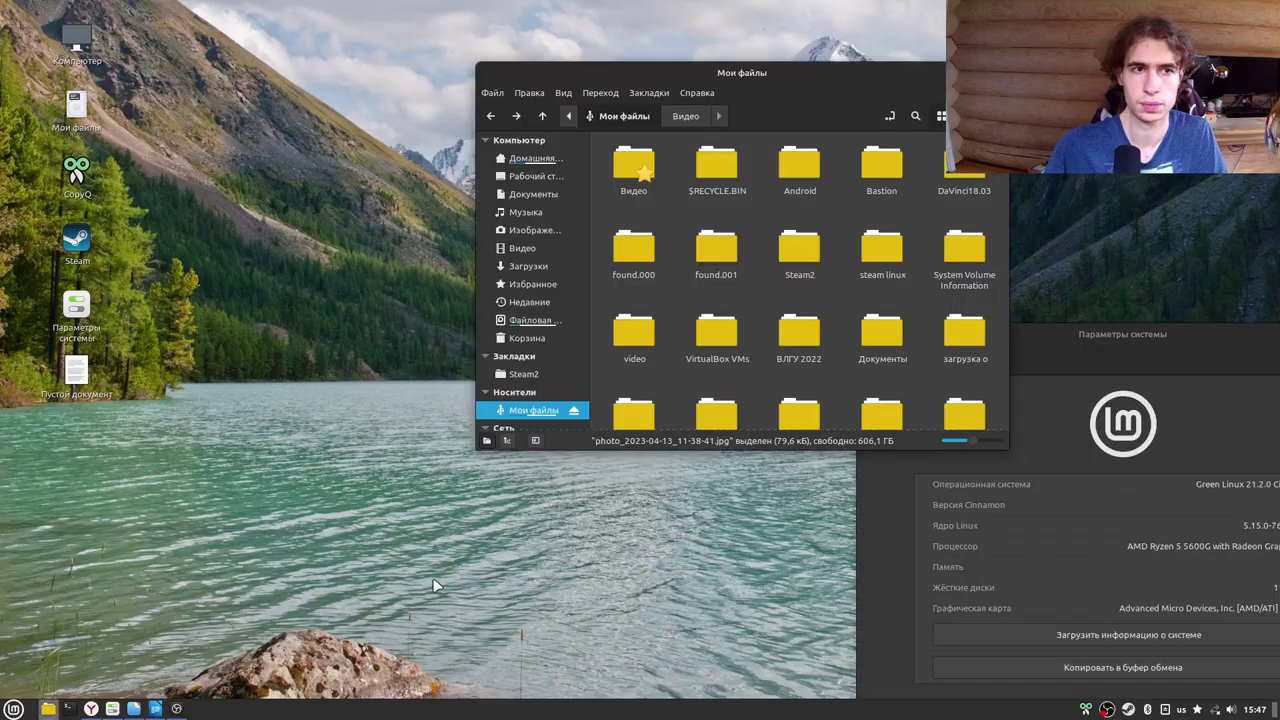
# Launch Steam from the Интернет category of the installed applications.
pyautogui.scroll(-3, 930, 350)
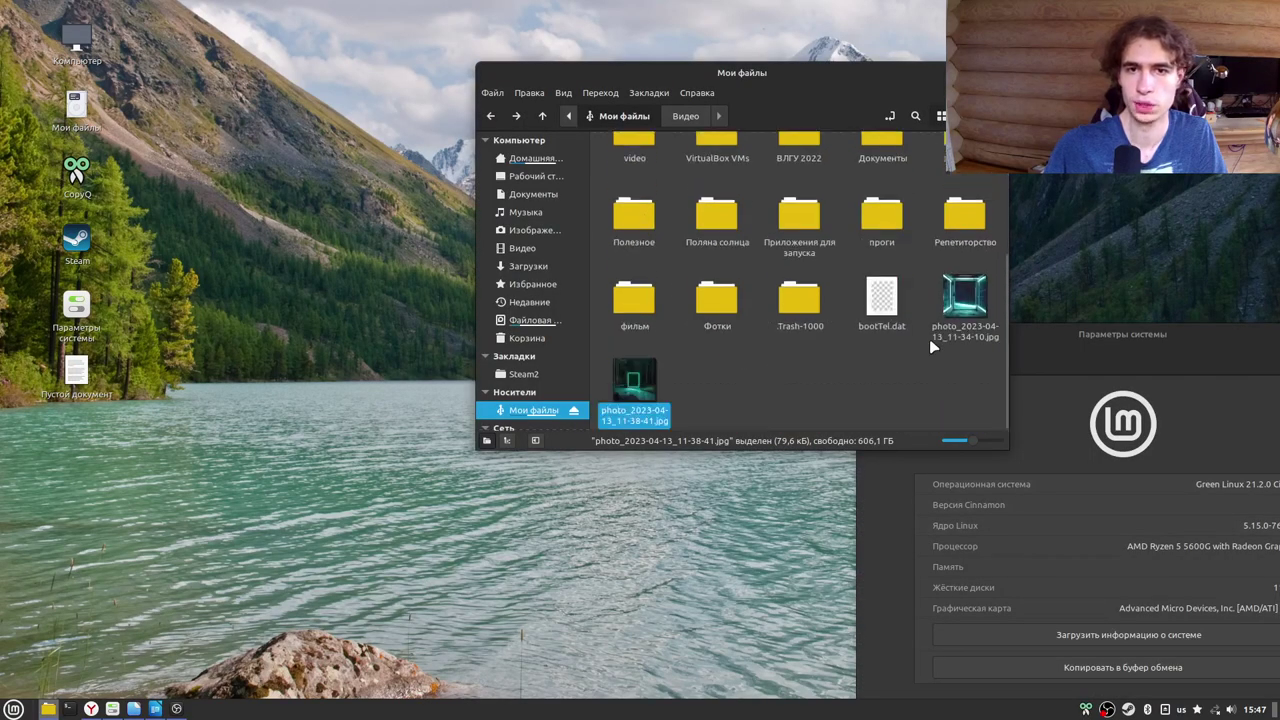
pyautogui.click(13, 708)
pyautogui.moveTo(192, 366)
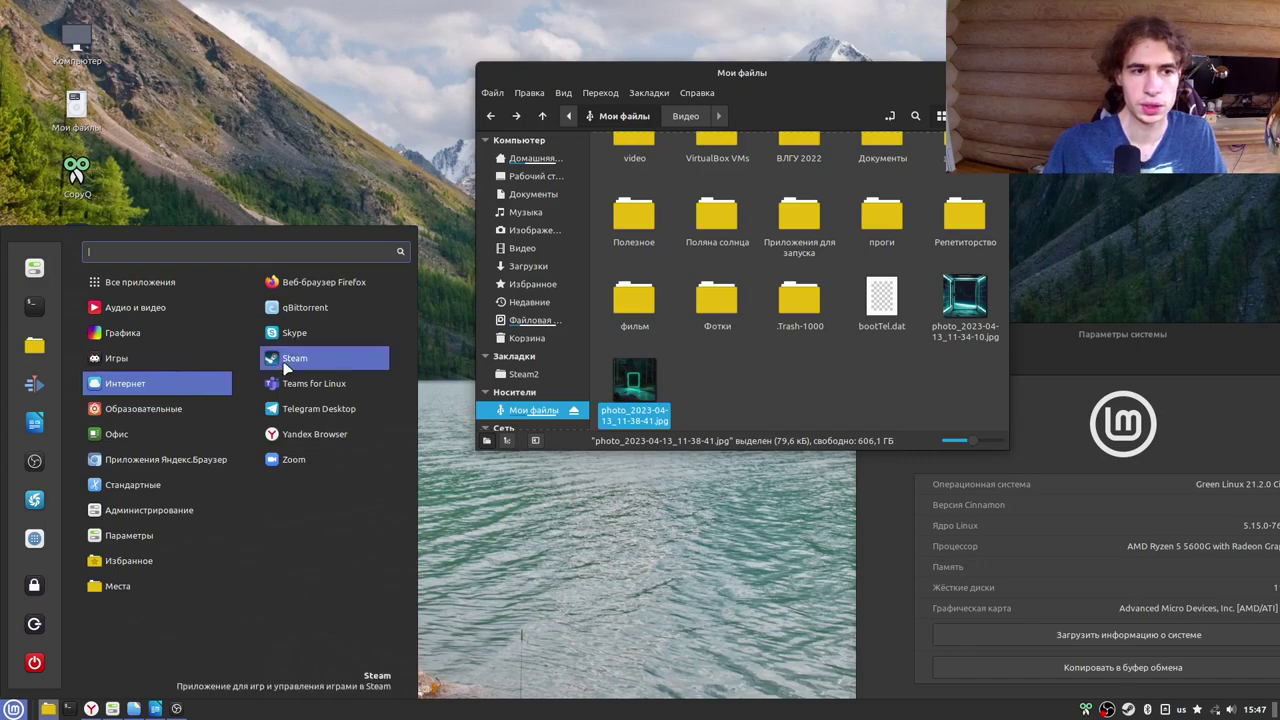
pyautogui.click(284, 370)
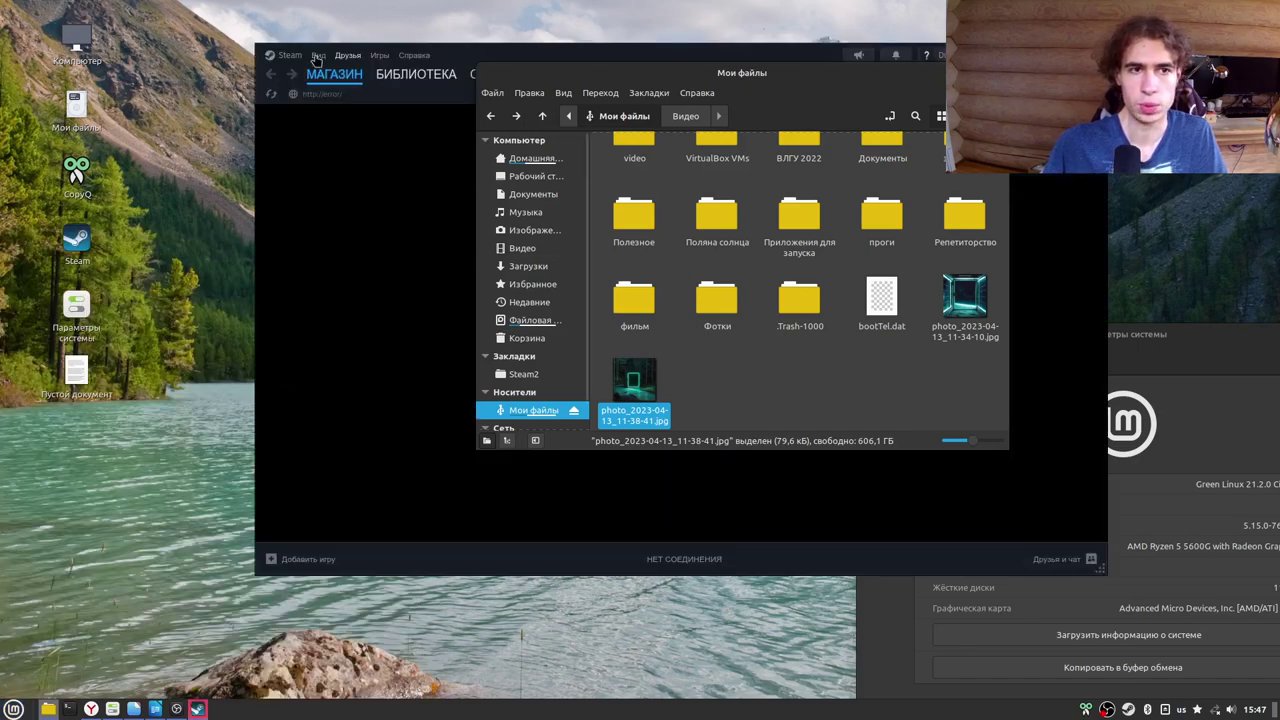
# Open Steam's Совместимость settings to view the Steam Play options, and check the system's network connections.
pyautogui.click(289, 55)
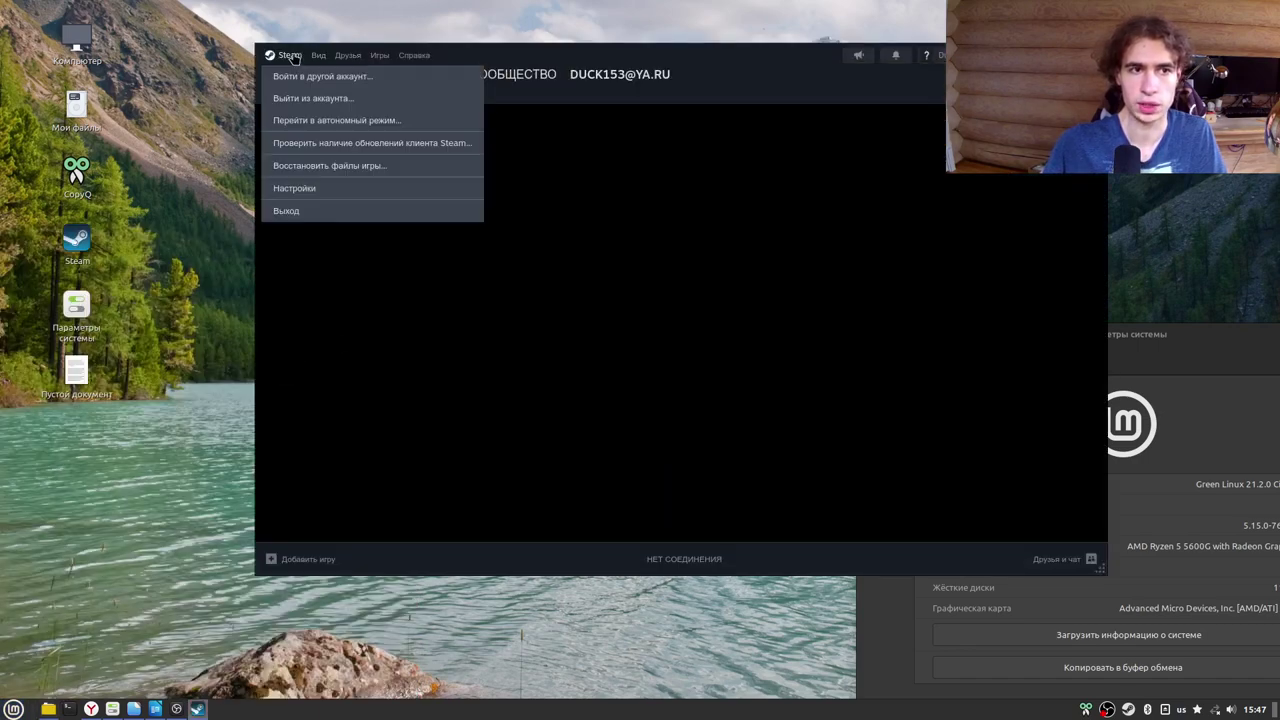
pyautogui.click(339, 199)
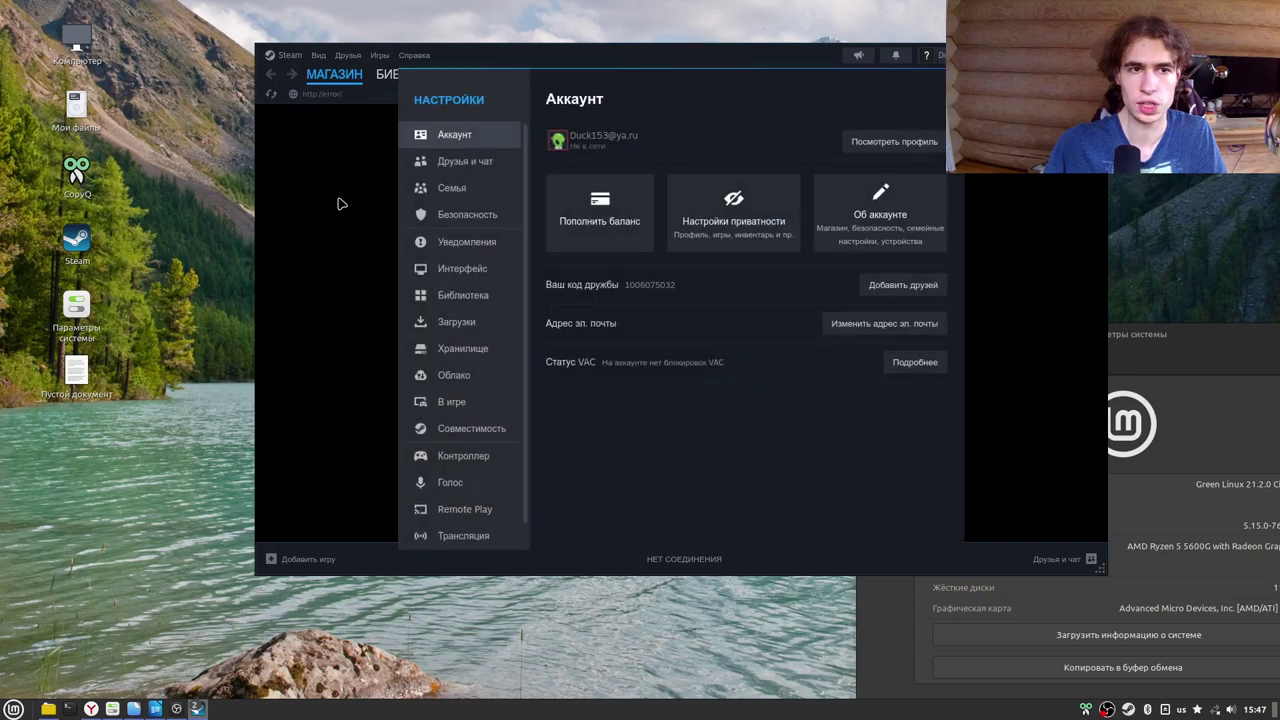
pyautogui.click(464, 436)
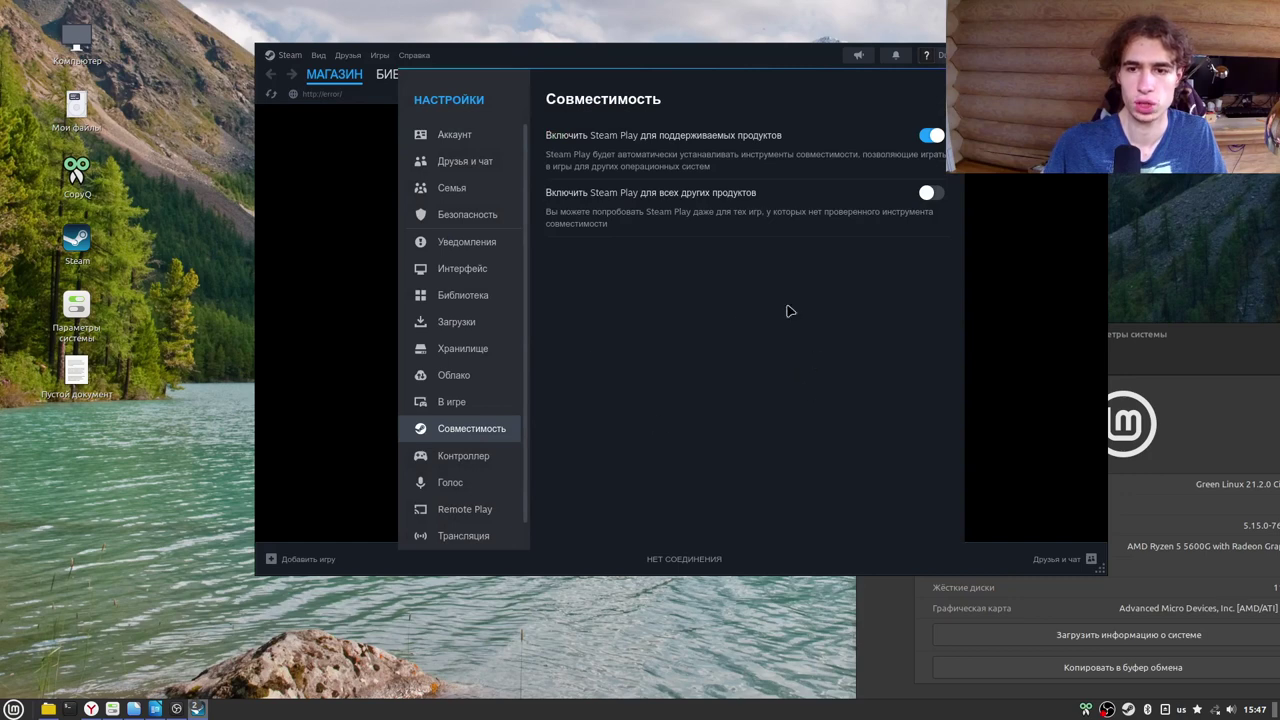
pyautogui.click(1218, 709)
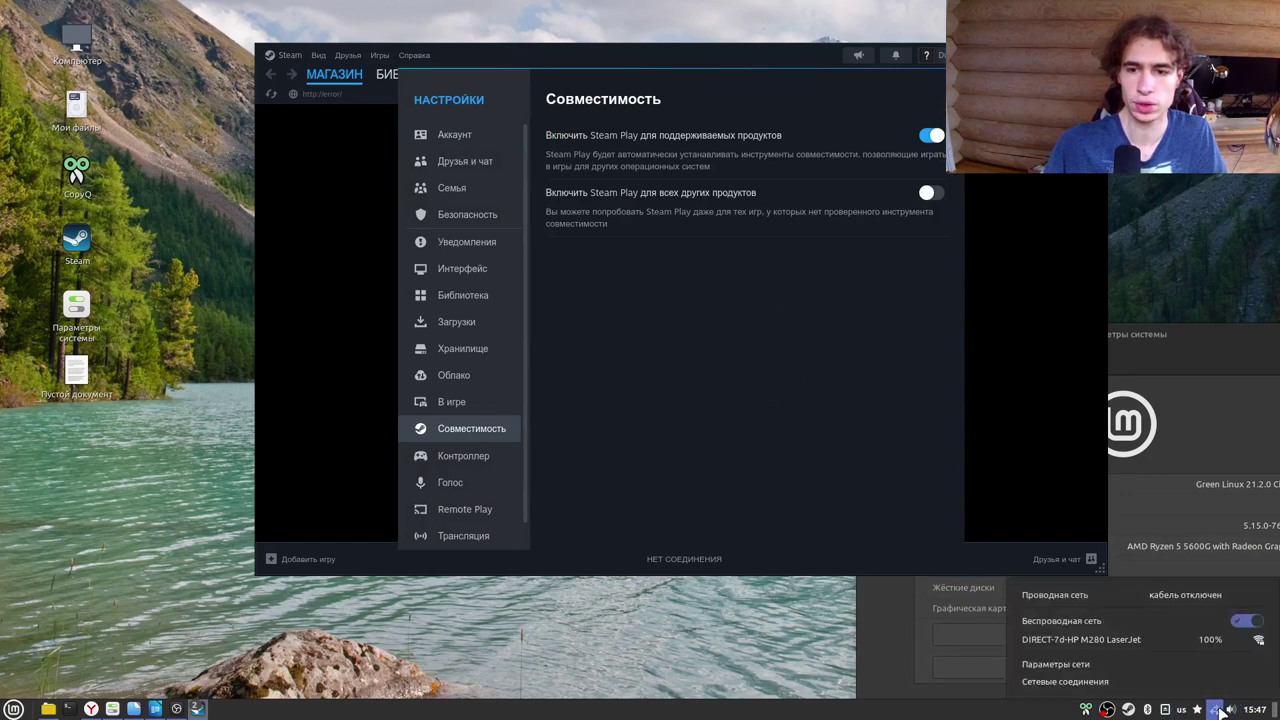
pyautogui.click(886, 340)
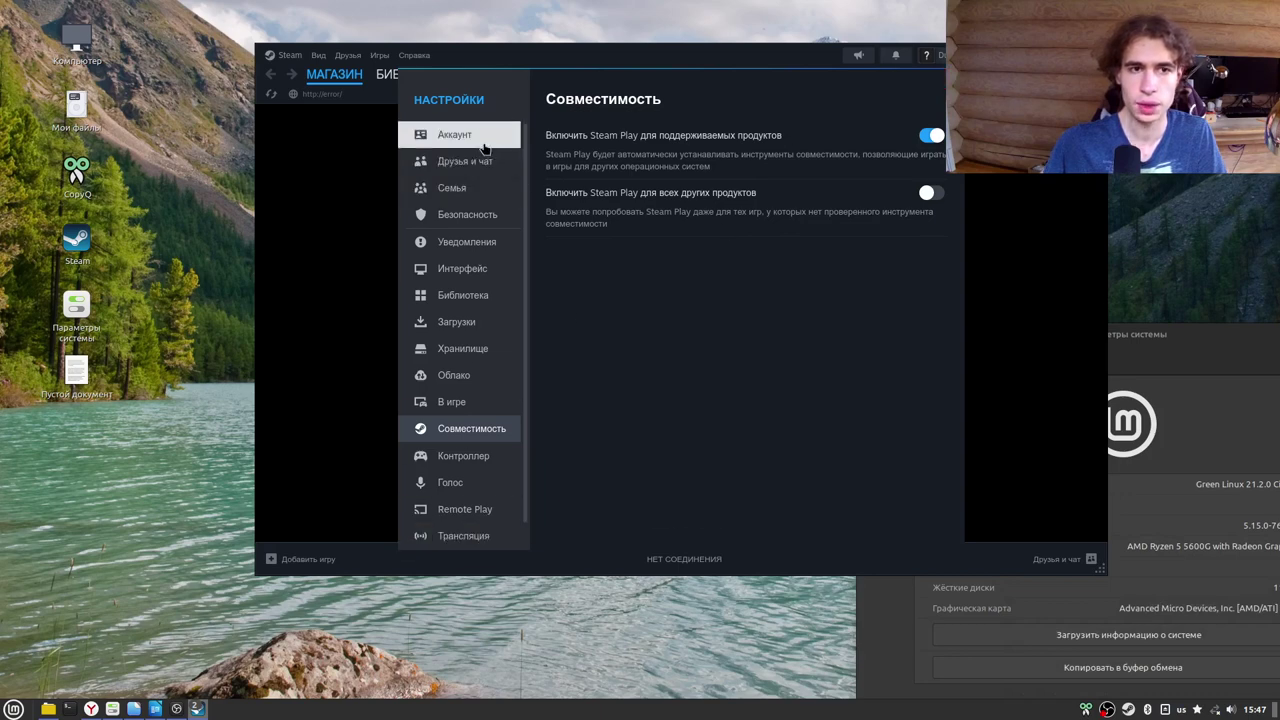
# Look through Steam's Интерфейс, Совместимость, Аккаунт and Друзья и чат settings pages.
pyautogui.click(496, 276)
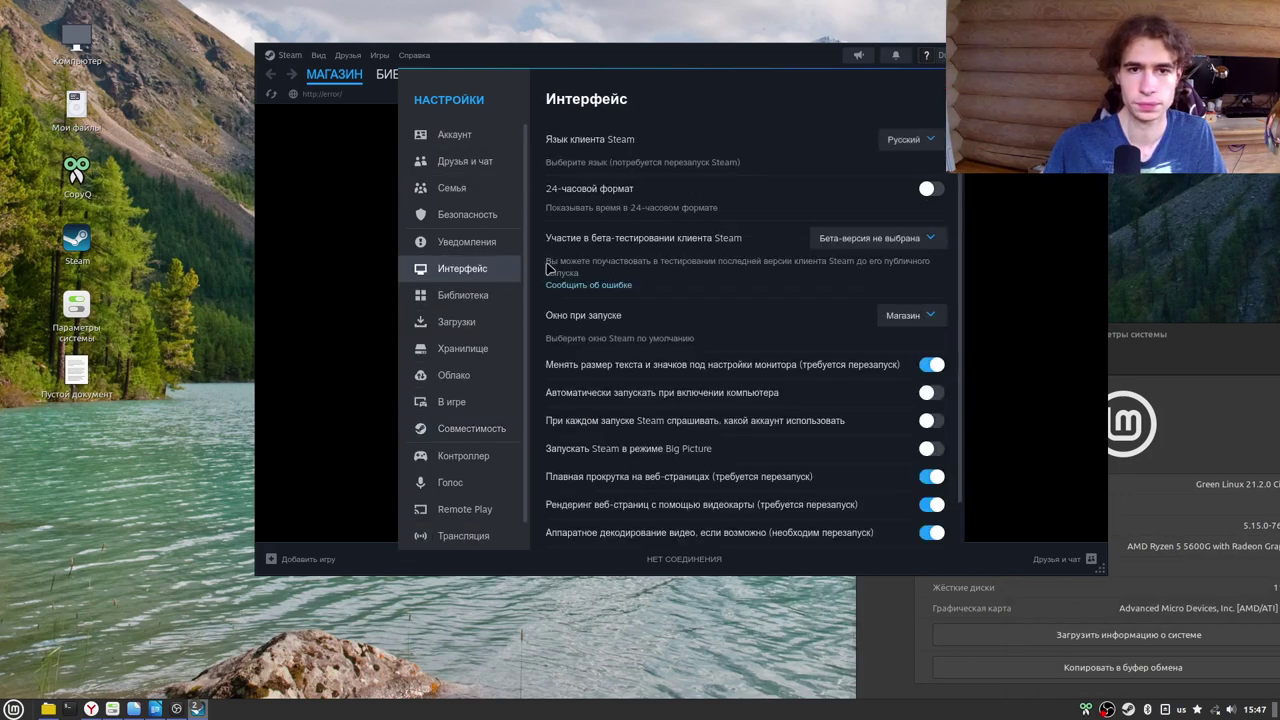
pyautogui.click(481, 432)
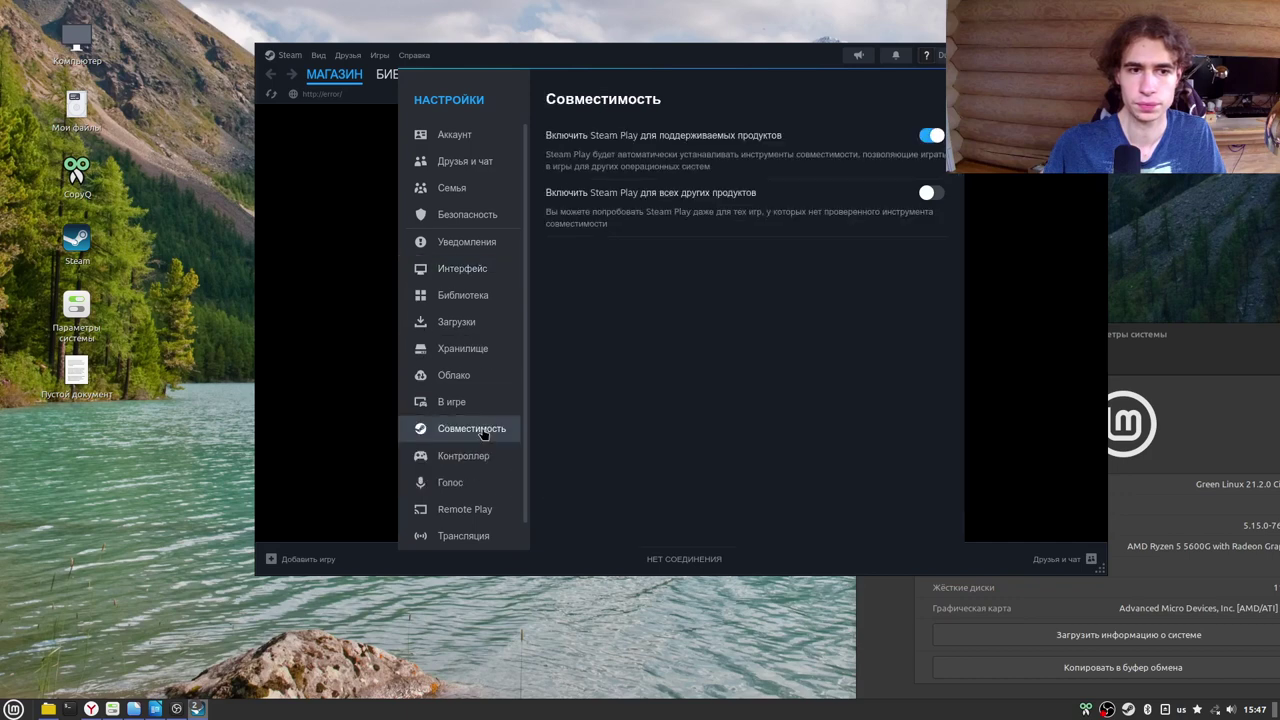
pyautogui.scroll(-1, 481, 432)
pyautogui.scroll(1, 481, 432)
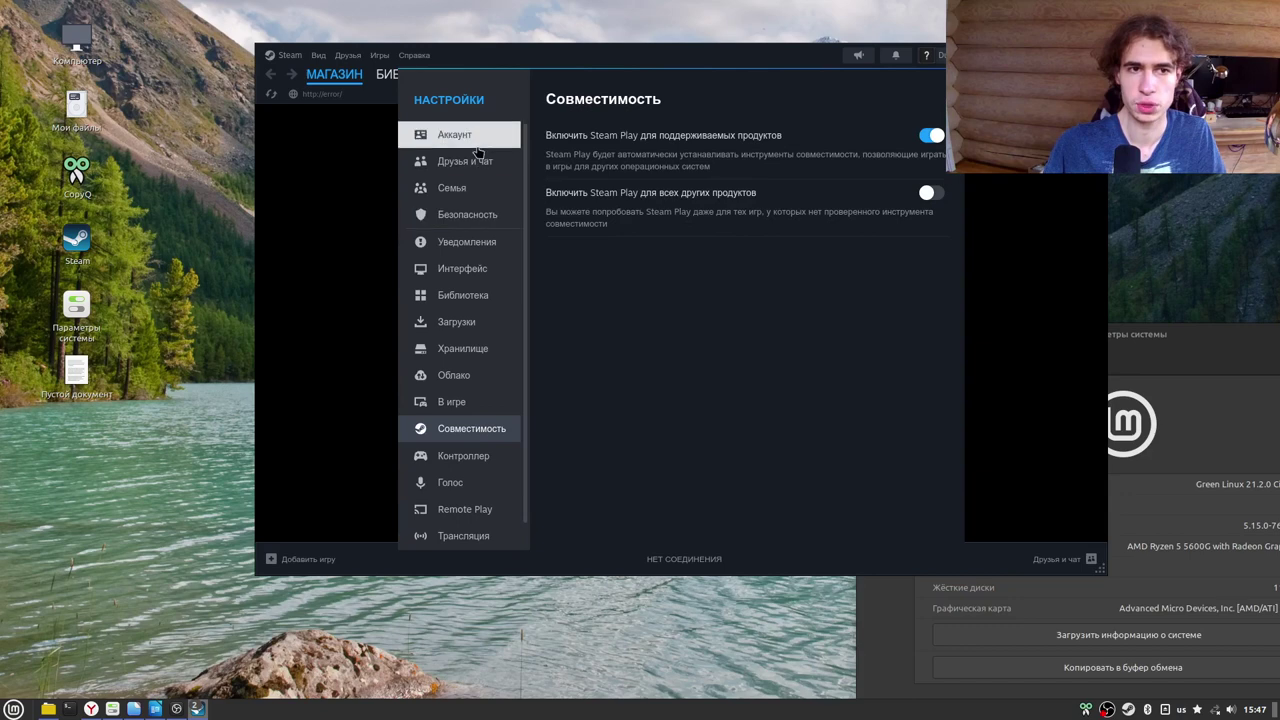
pyautogui.click(474, 142)
pyautogui.click(477, 166)
pyautogui.scroll(-1, 478, 225)
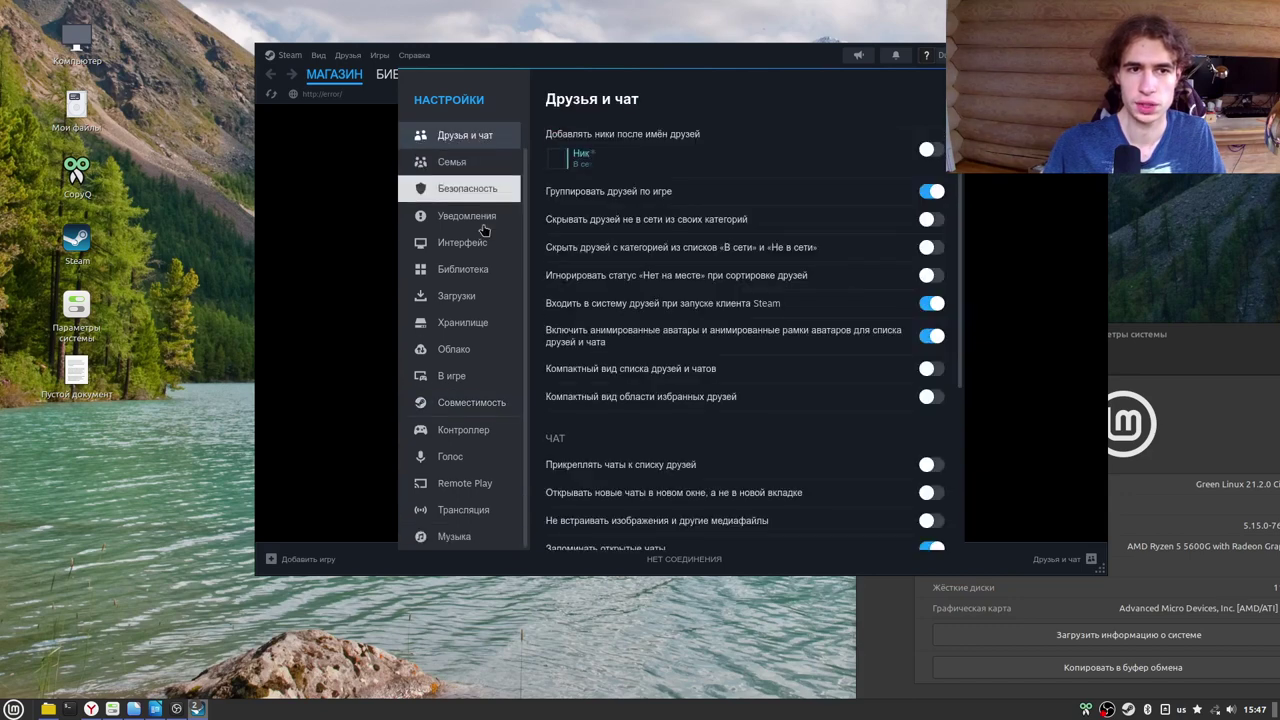
# Check the client language options in Steam's Интерфейс settings and leave Steam.
pyautogui.click(482, 242)
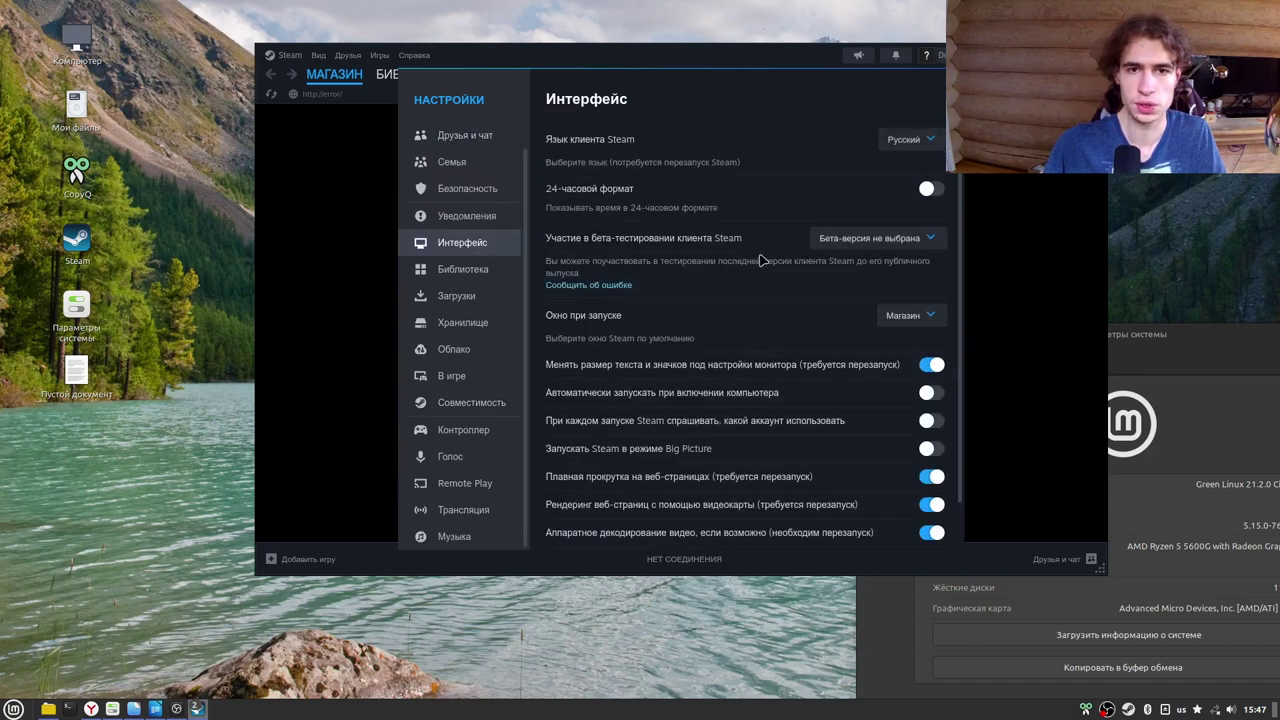
pyautogui.click(903, 141)
pyautogui.click(903, 140)
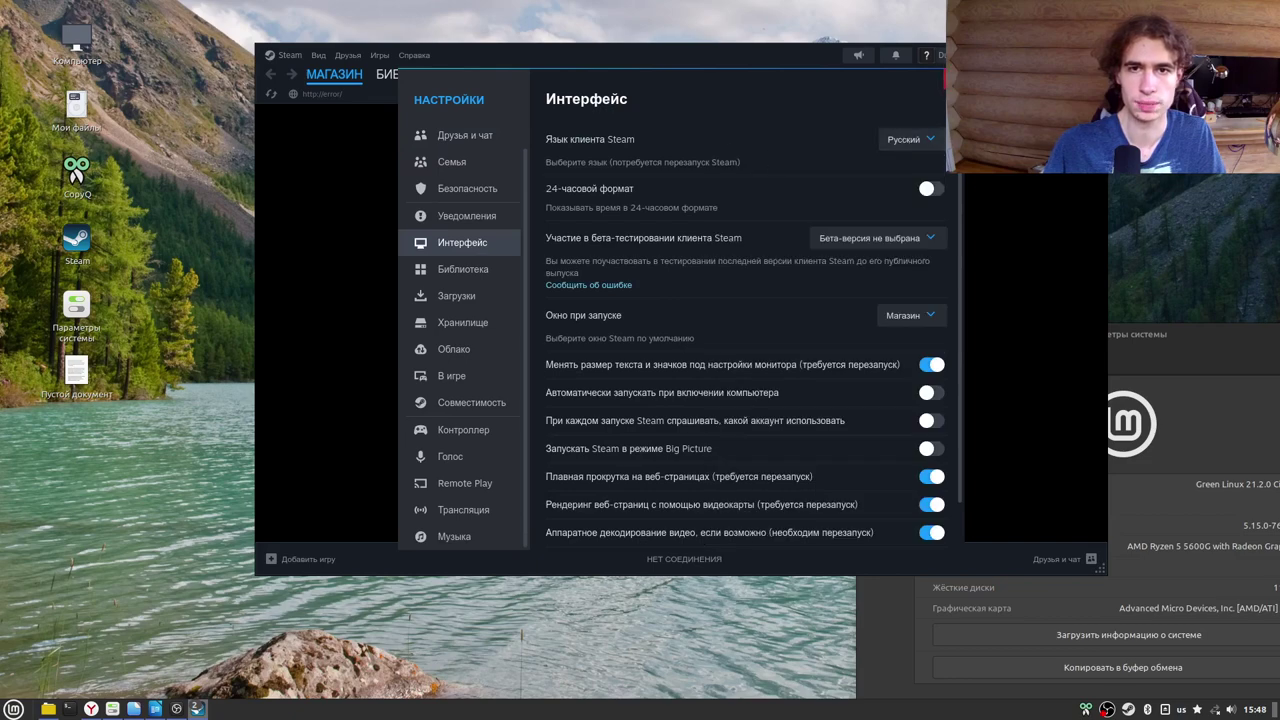
pyautogui.press('Escape')
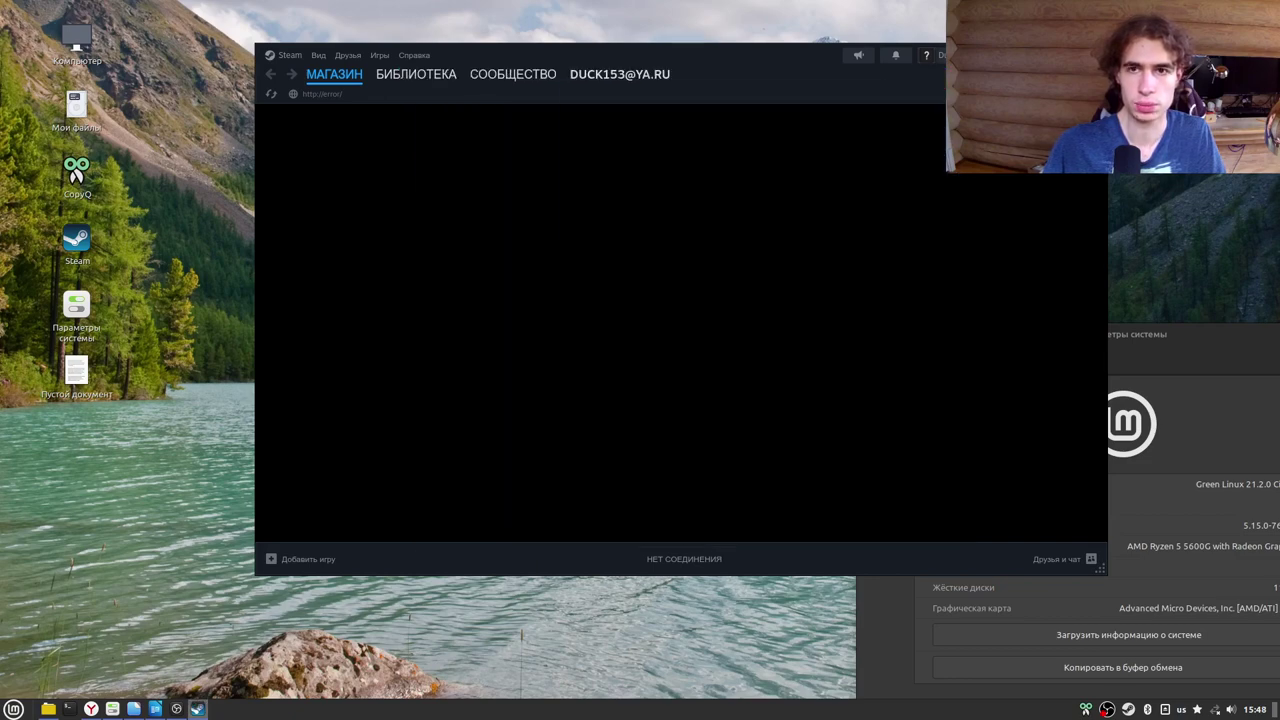
pyautogui.click(197, 708)
# Open the Темы page in the system settings.
pyautogui.click(14, 708)
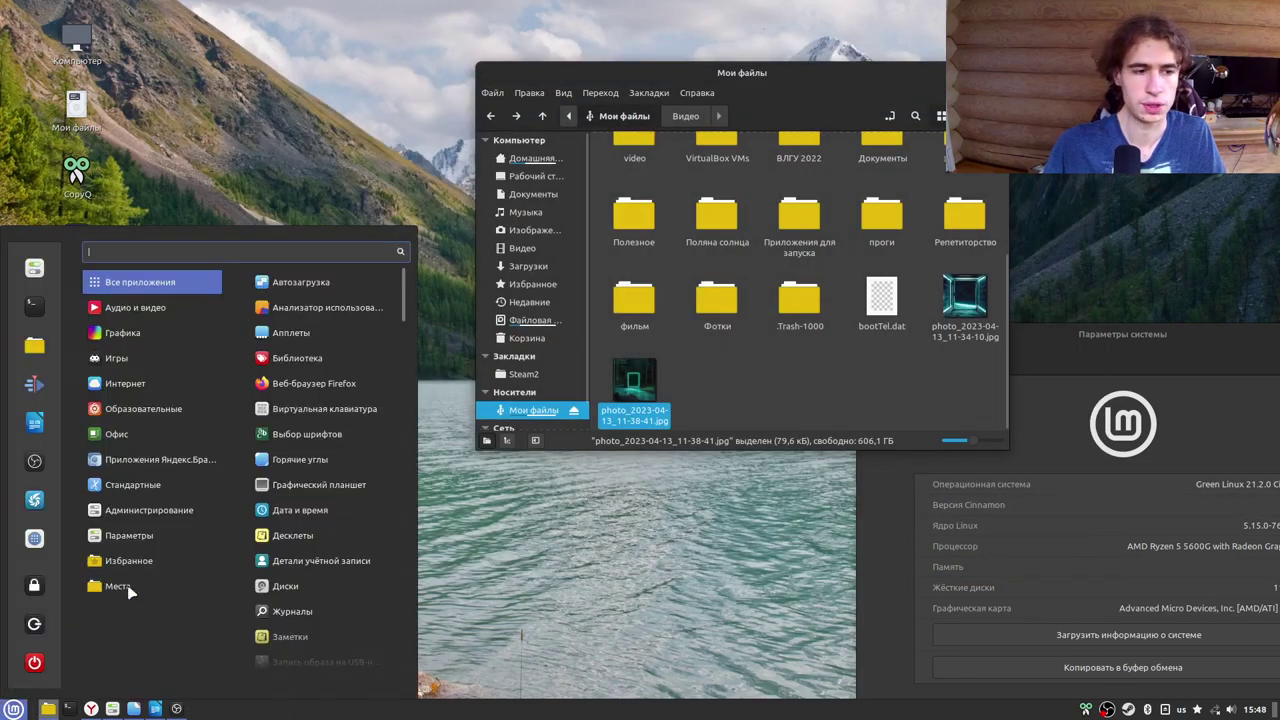
pyautogui.click(35, 266)
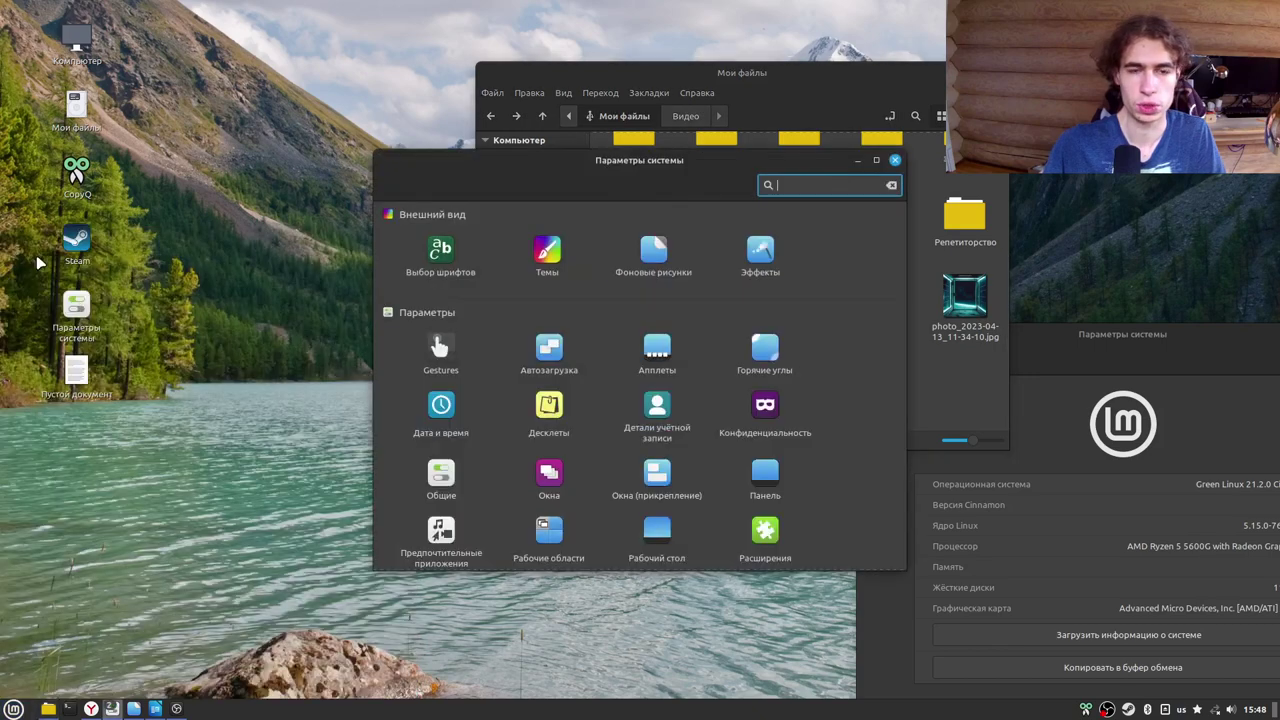
pyautogui.scroll(-1, 800, 397)
pyautogui.scroll(1, 800, 397)
pyautogui.click(545, 249)
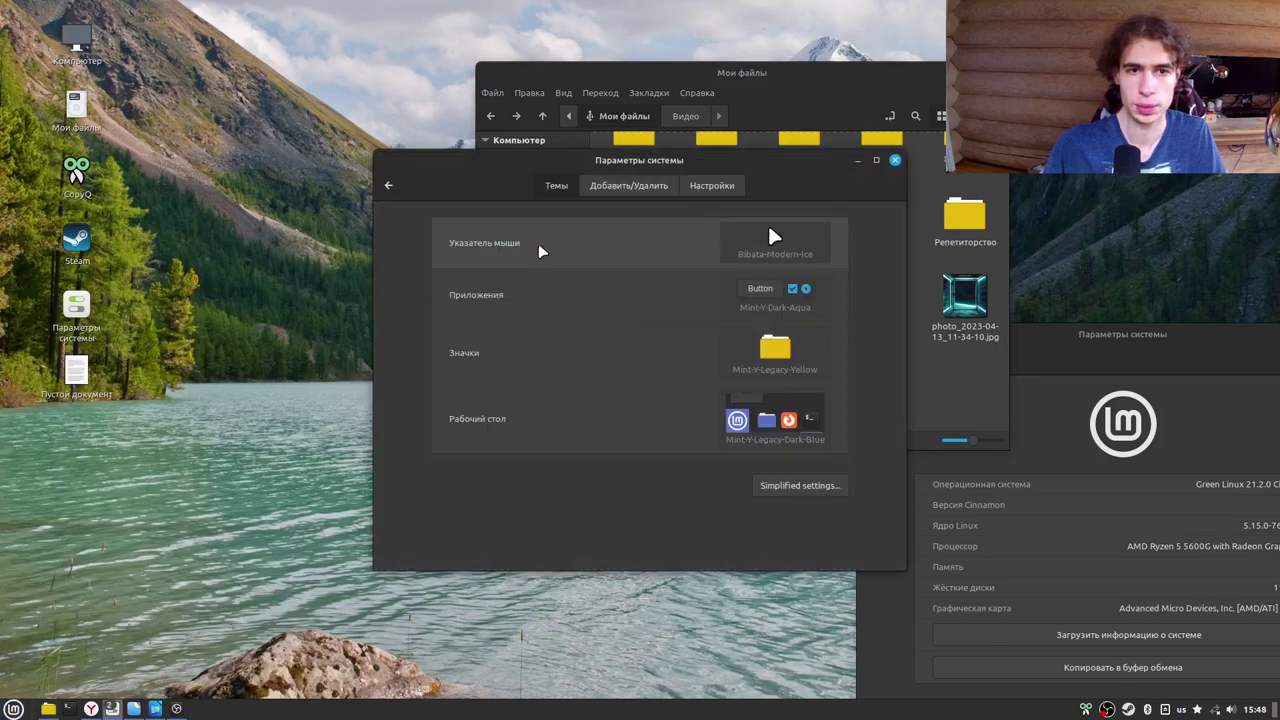
# Try the GoogleDot-White mouse pointer theme, and switch the pointer to breeze_cursors.
pyautogui.click(818, 262)
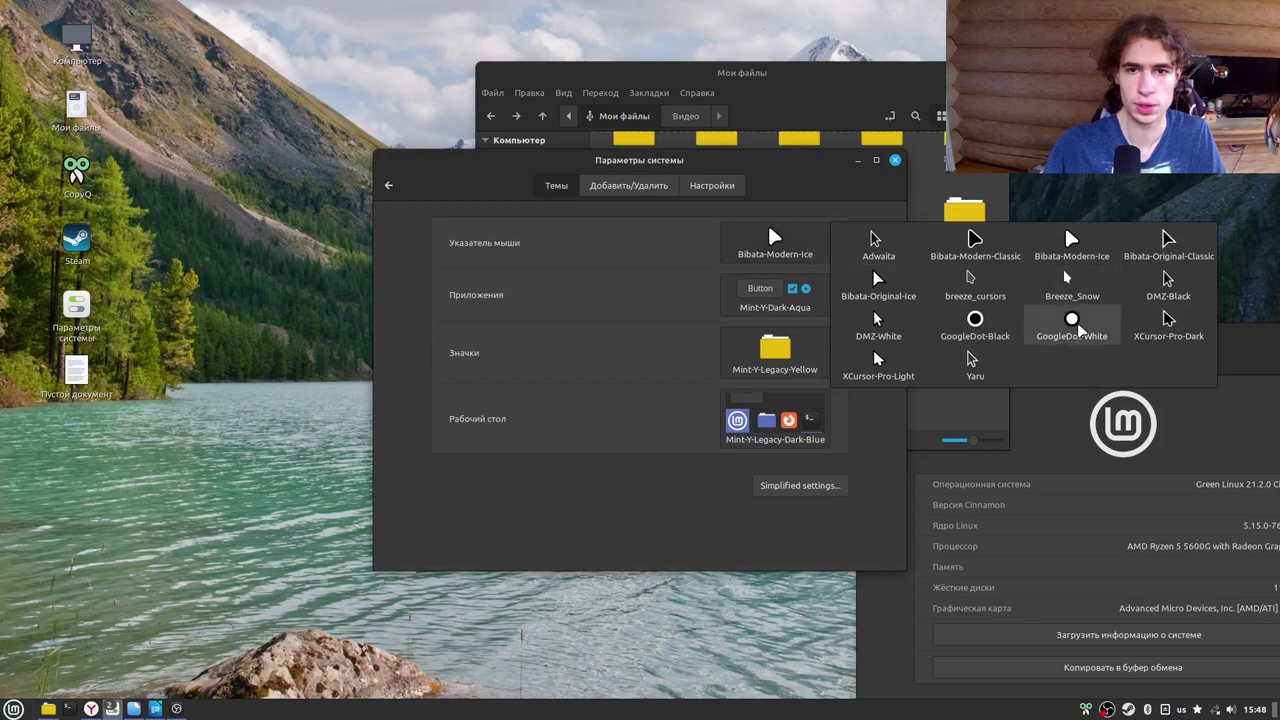
pyautogui.click(1075, 326)
pyautogui.click(795, 250)
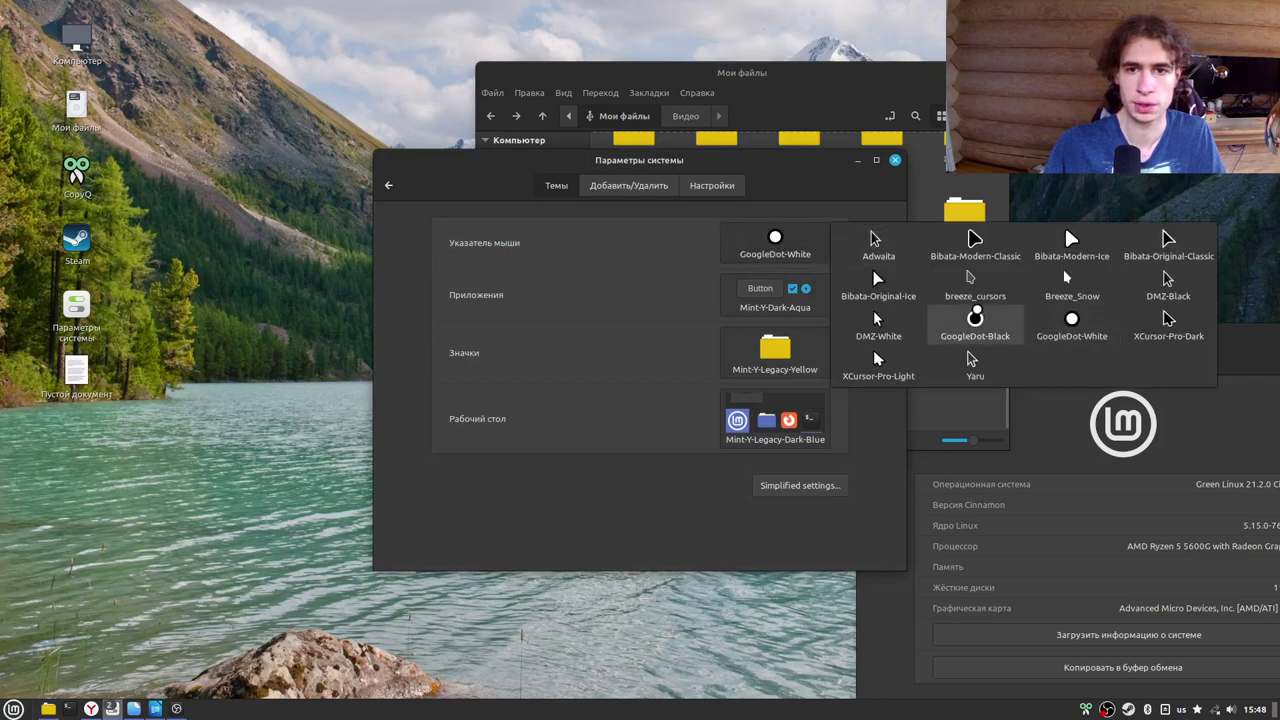
pyautogui.click(987, 295)
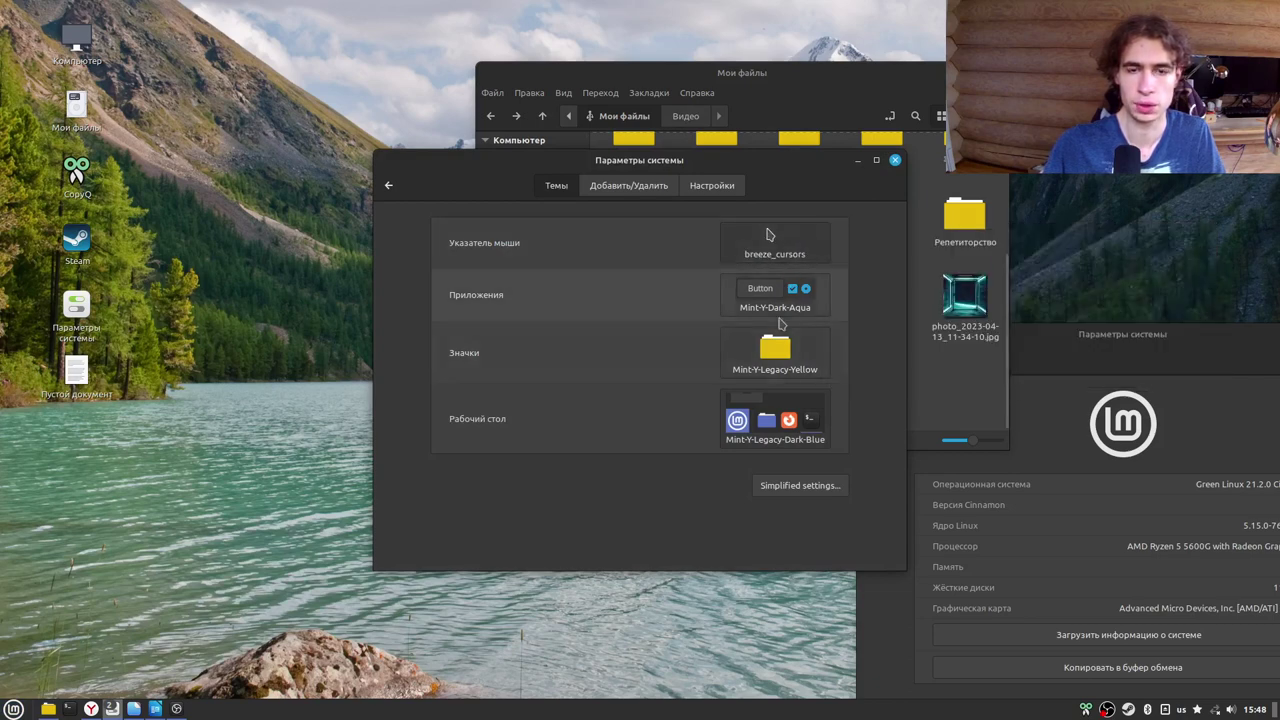
# Browse the available icon themes, keeping Mint-Y-Legacy-Yellow selected.
pyautogui.click(781, 376)
pyautogui.scroll(-1, 1105, 385)
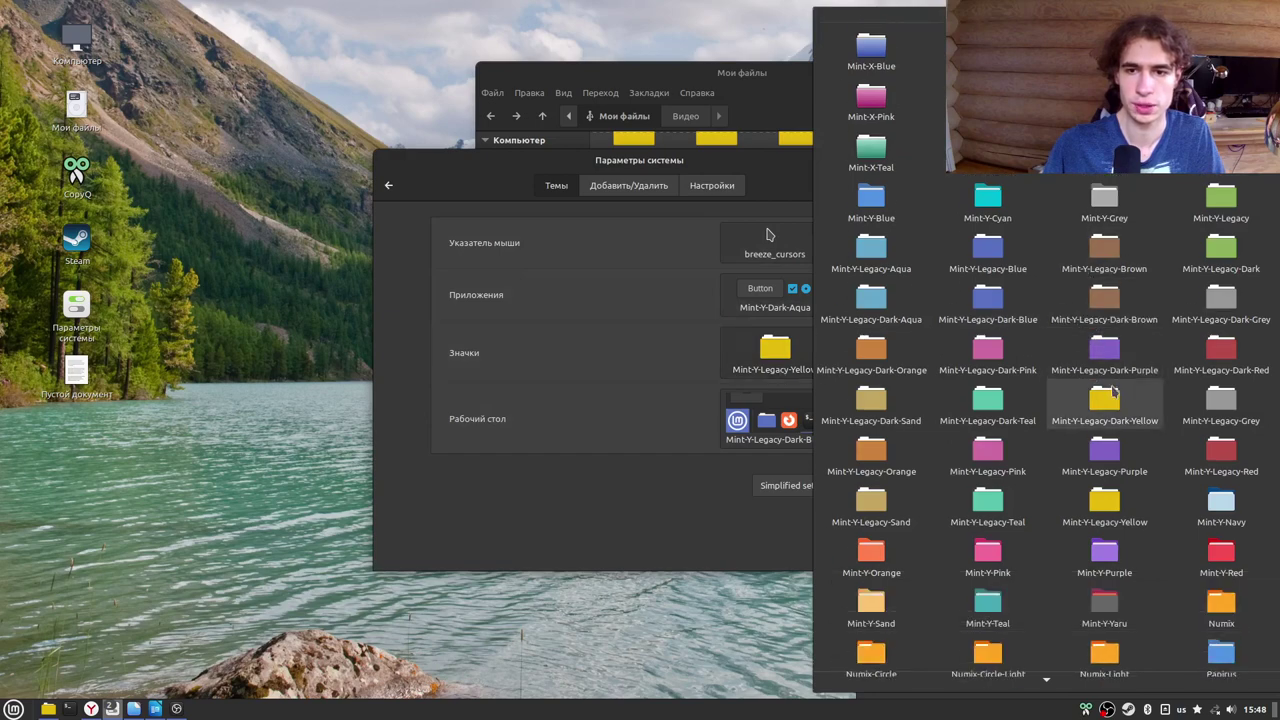
pyautogui.click(1123, 455)
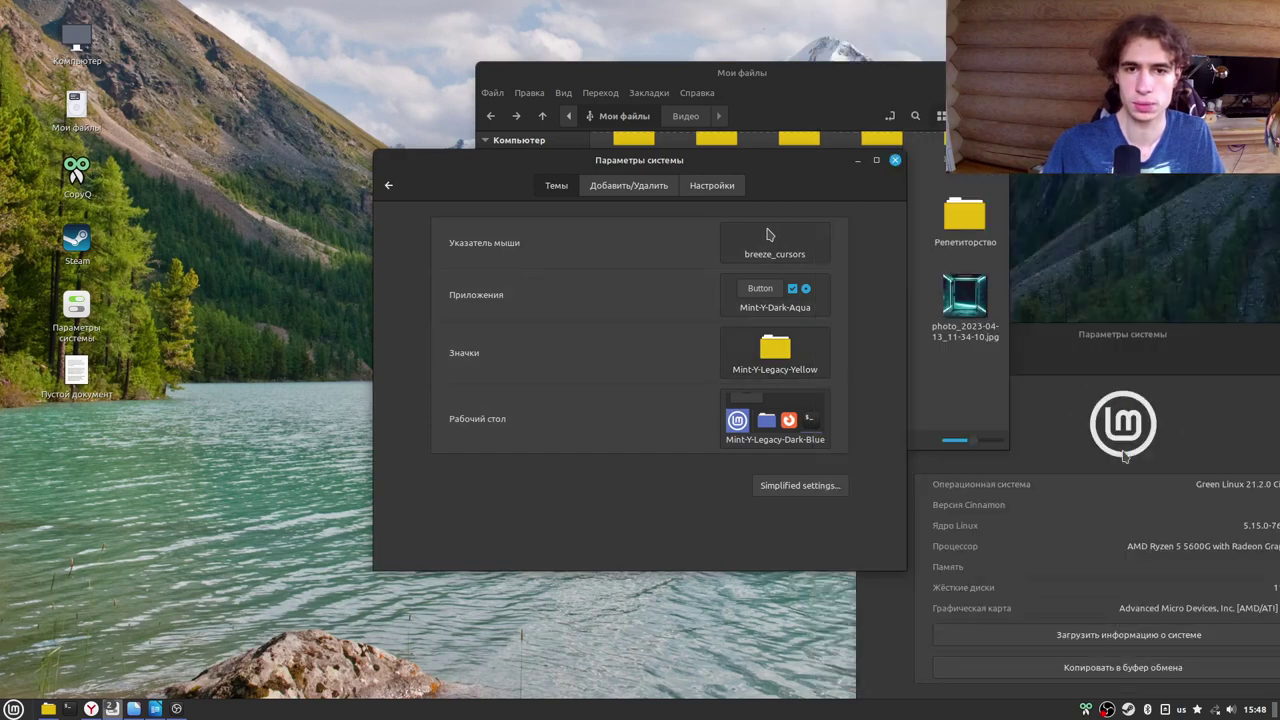
pyautogui.click(760, 350)
pyautogui.scroll(-2, 1200, 410)
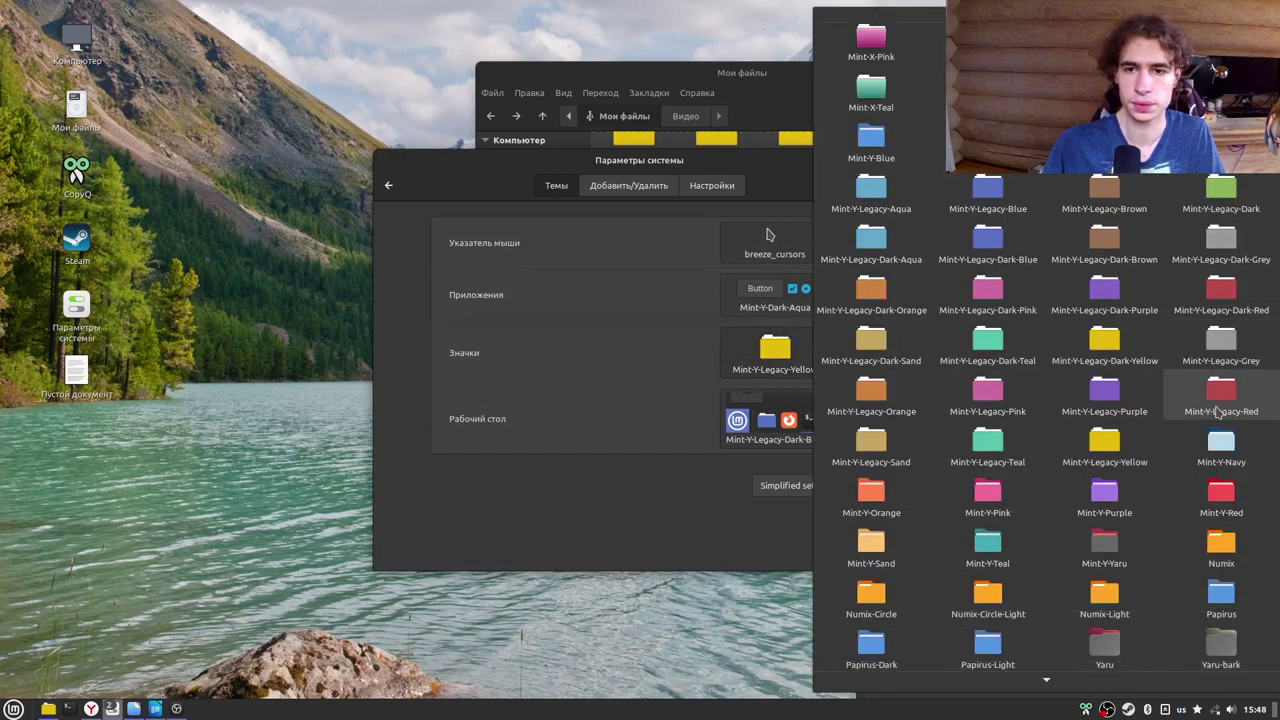
pyautogui.scroll(-1, 1113, 397)
pyautogui.click(1113, 394)
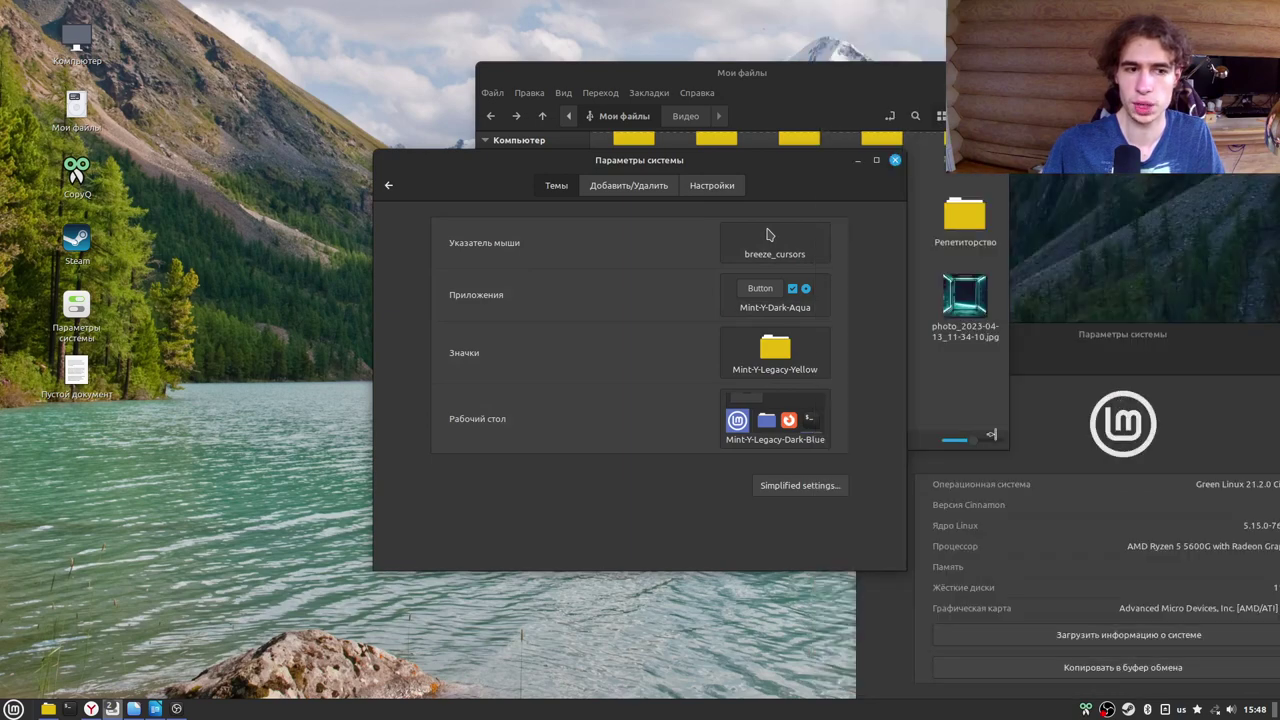
pyautogui.press('super')
# Switch the icon theme to Papirus and preview it in the applications menu.
pyautogui.click(775, 350)
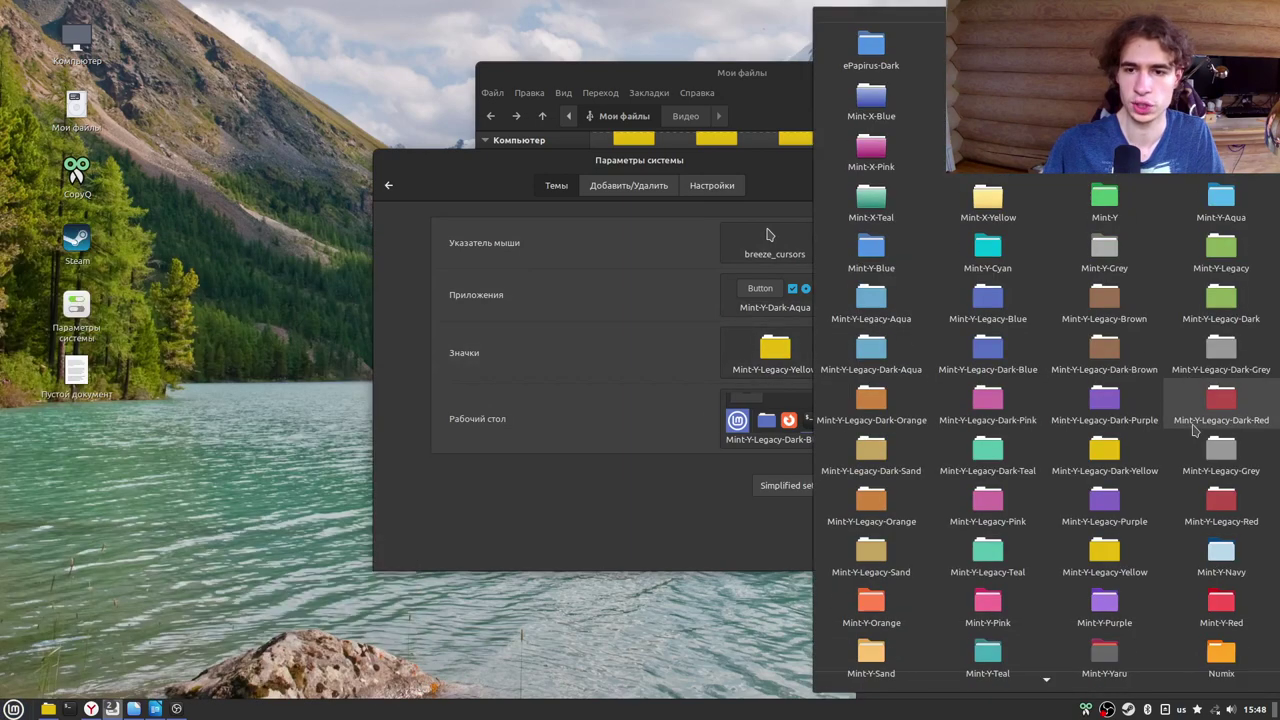
pyautogui.scroll(-2, 1195, 428)
pyautogui.scroll(-2, 1195, 428)
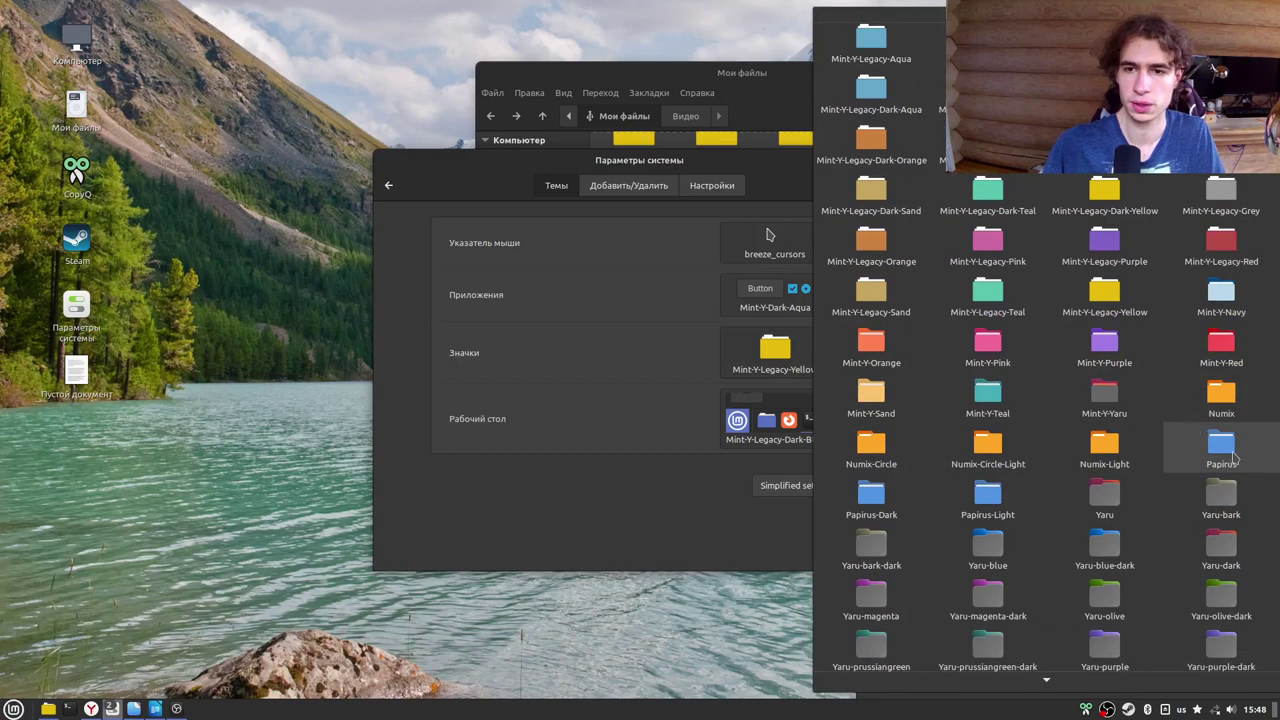
pyautogui.click(1221, 447)
pyautogui.press('super')
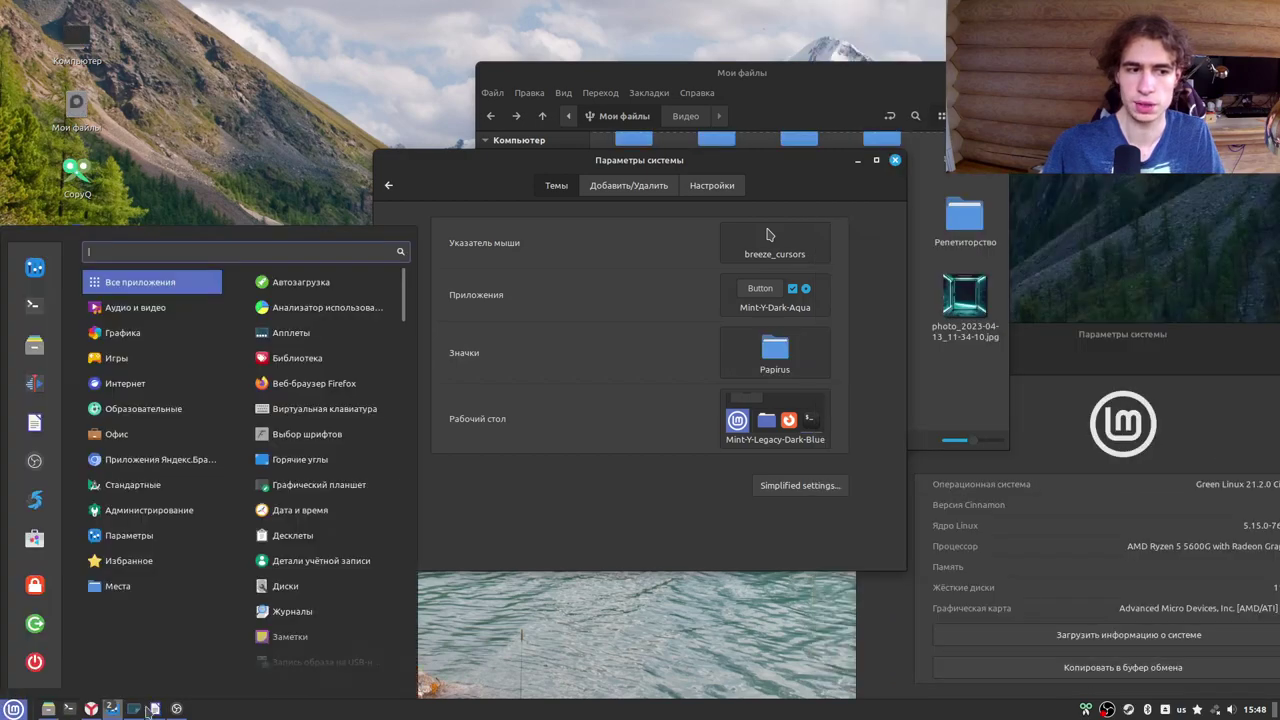
pyautogui.moveTo(166, 343)
# Set the icon theme back to Mint-Y-Legacy-Yellow and look through the applications menu categories.
pyautogui.click(825, 350)
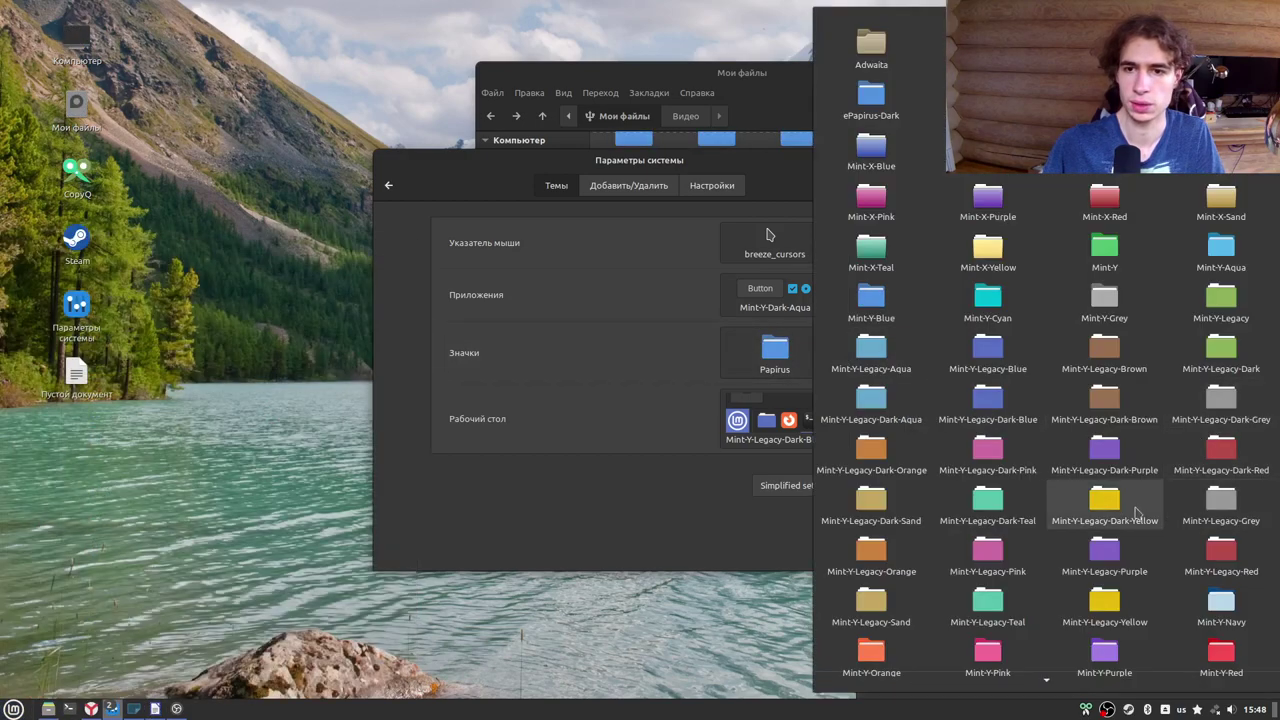
pyautogui.click(1093, 598)
pyautogui.press('super')
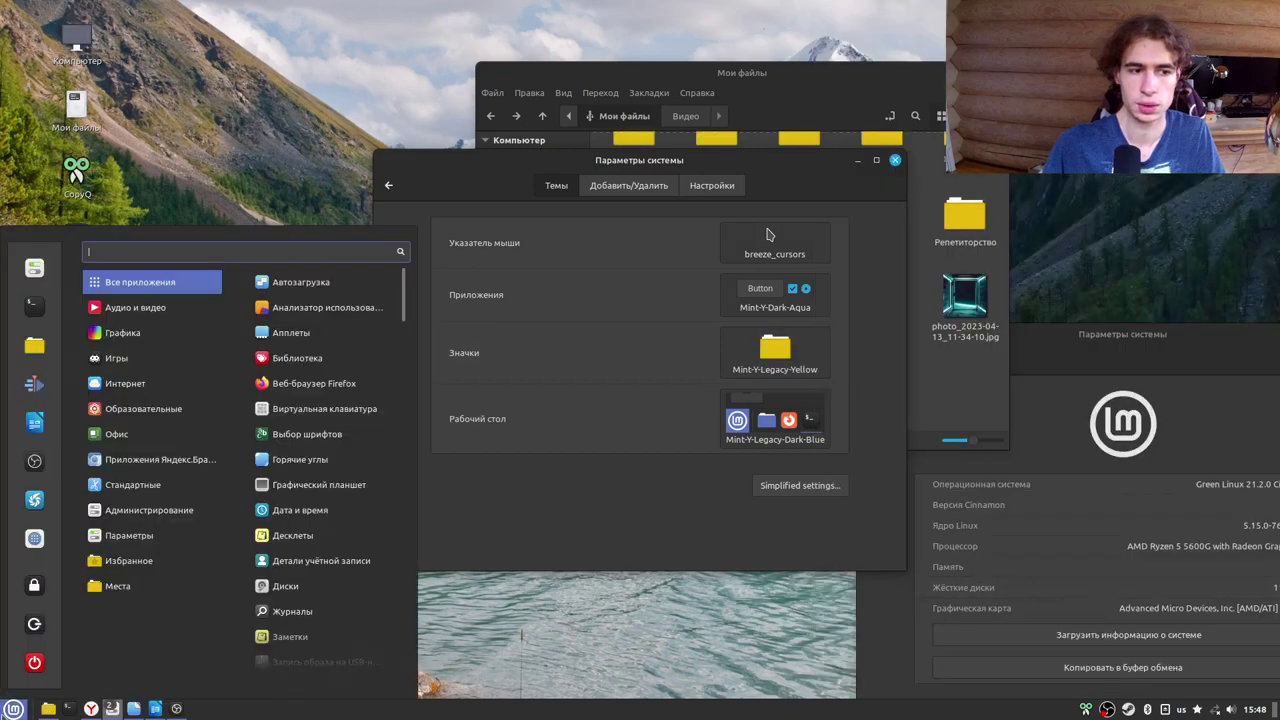
pyautogui.moveTo(205, 309)
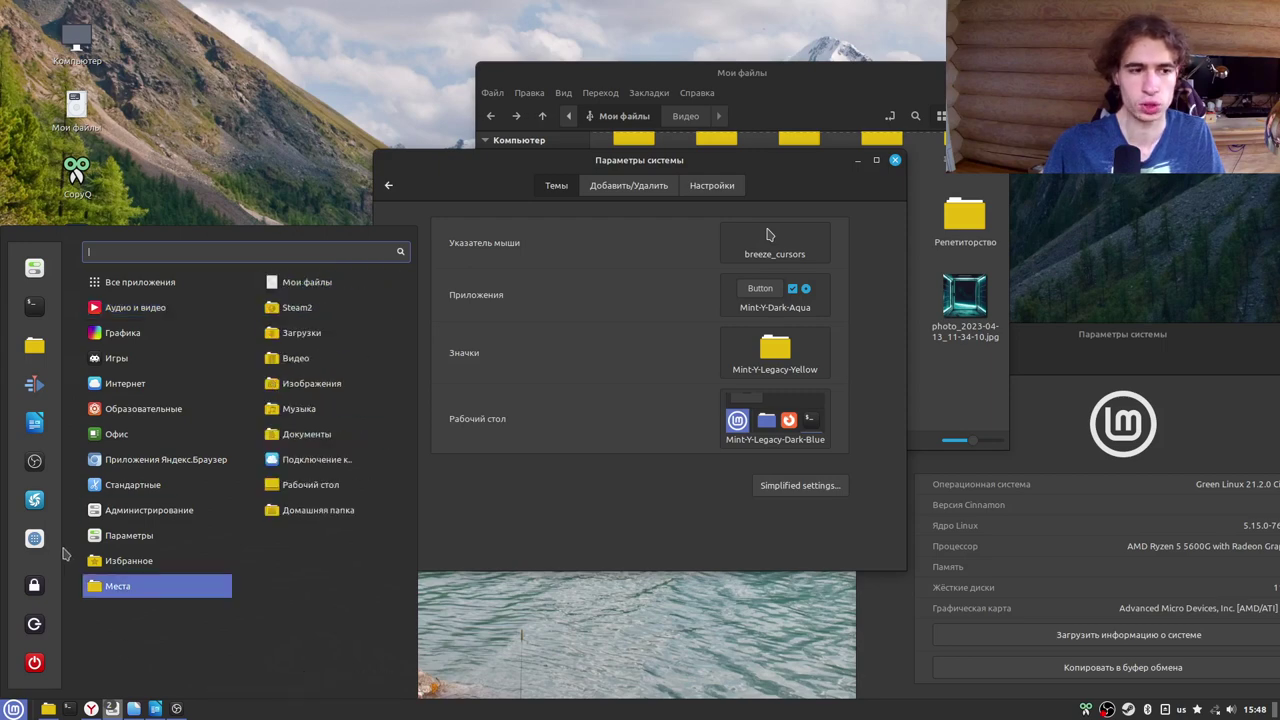
# Open the software center and look over its application categories, new and updated apps, and other categories.
pyautogui.click(33, 537)
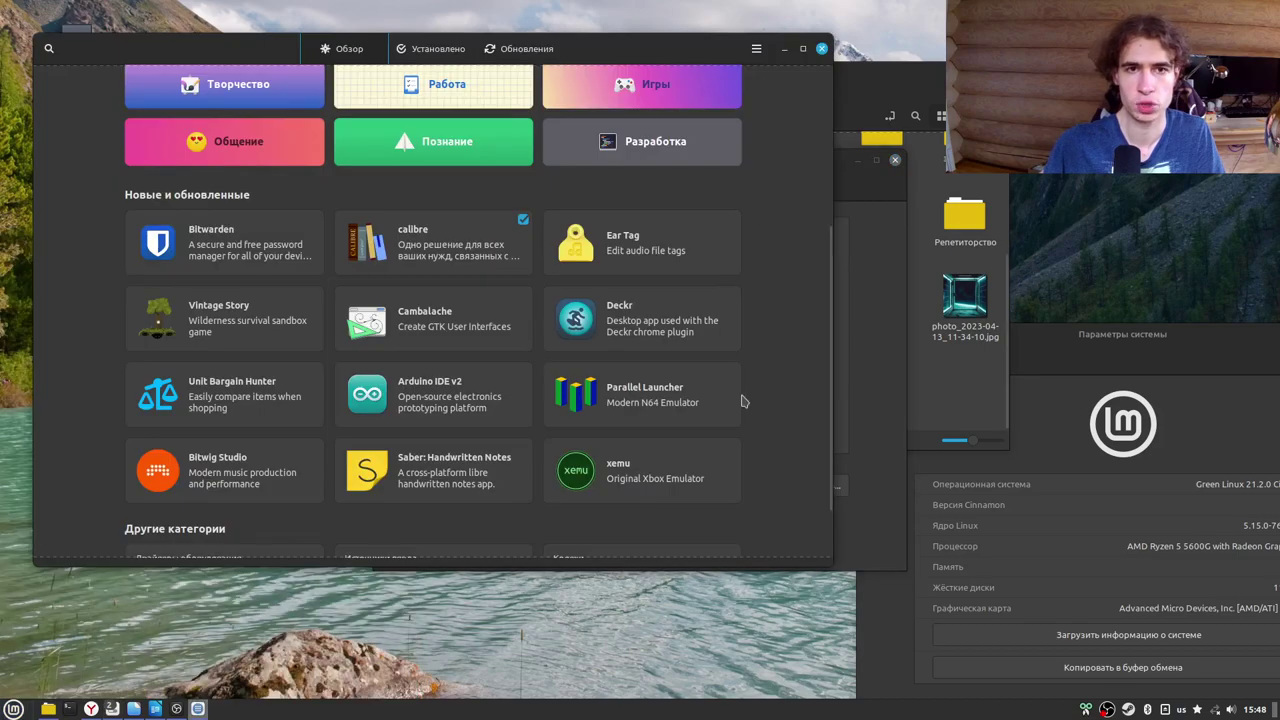
pyautogui.scroll(5, 266, 214)
pyautogui.scroll(-5, 505, 442)
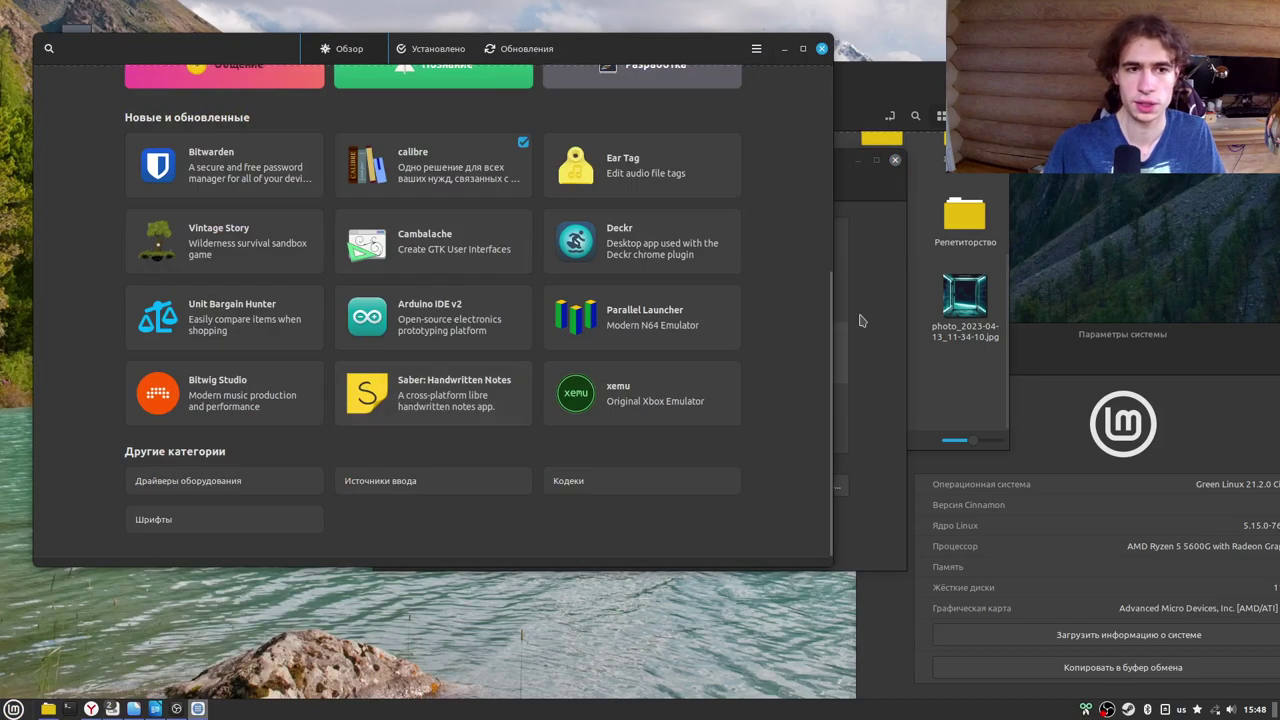
pyautogui.scroll(5, 589, 472)
pyautogui.scroll(-5, 758, 404)
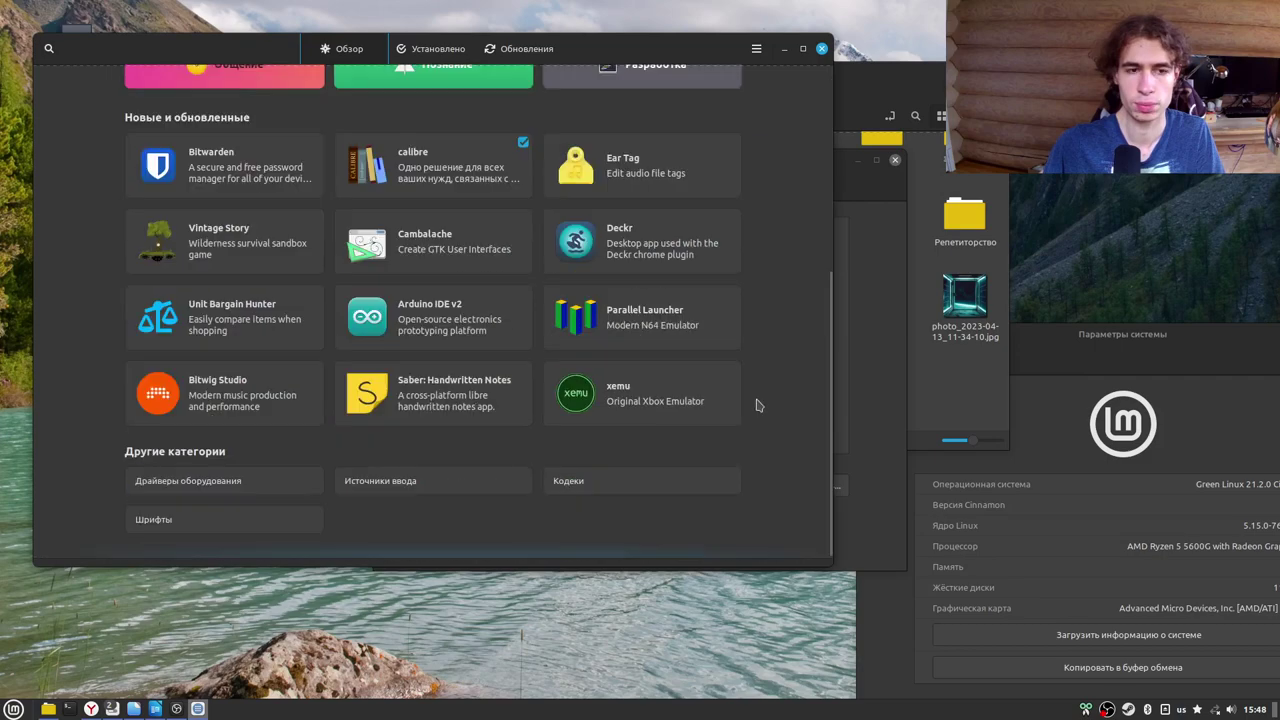
pyautogui.scroll(1, 758, 404)
pyautogui.scroll(5, 758, 404)
pyautogui.scroll(-5, 758, 404)
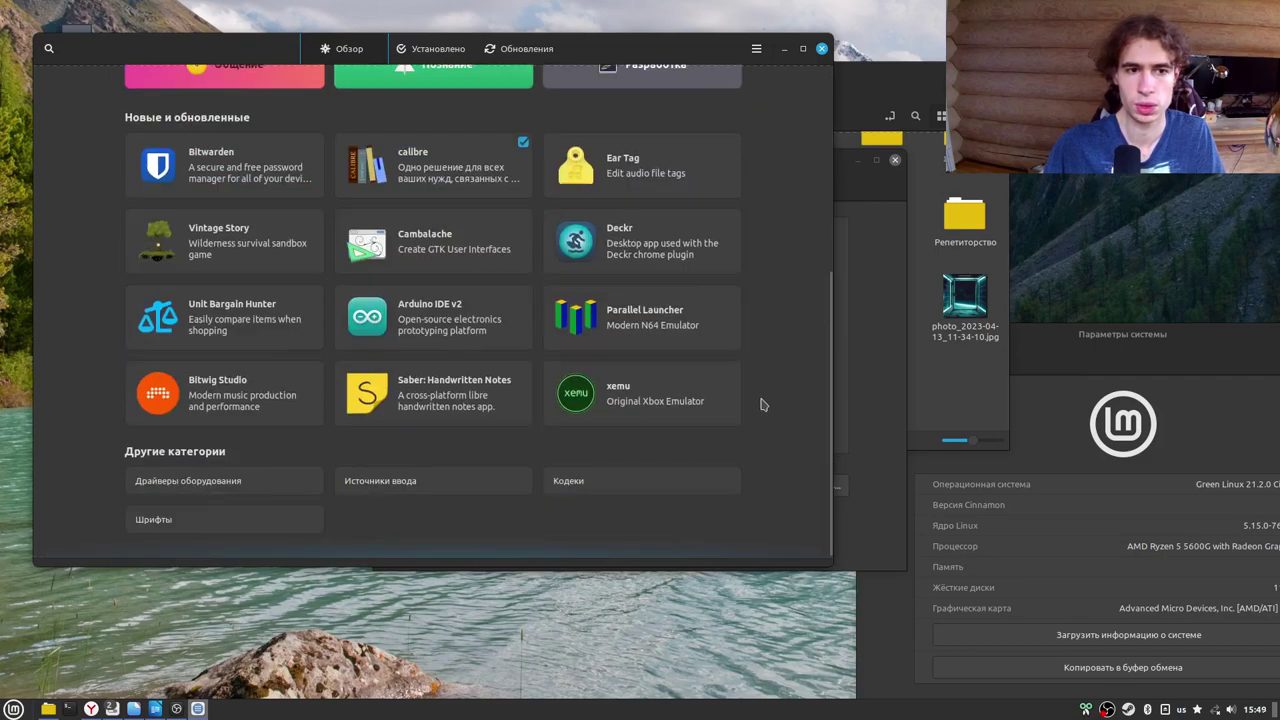
pyautogui.scroll(5, 758, 404)
pyautogui.scroll(-5, 600, 400)
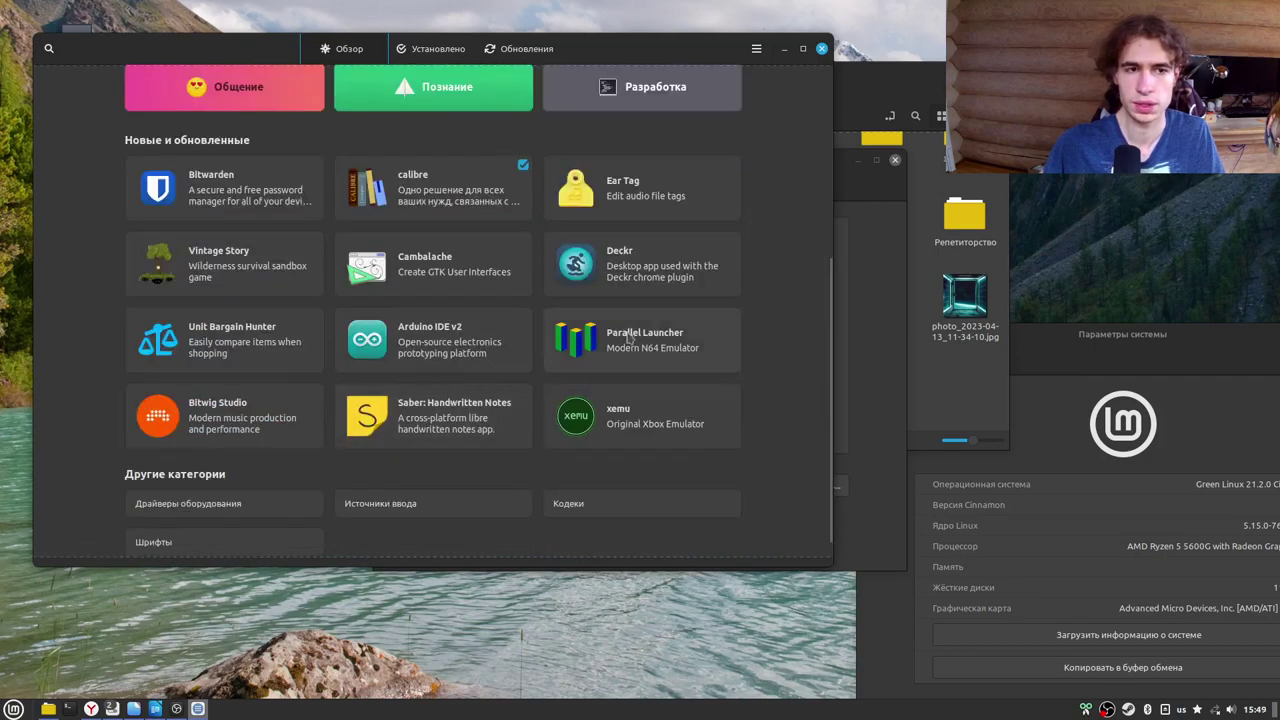
pyautogui.scroll(3, 628, 338)
# View calibre's details page and its available installation sources, and return to the software overview.
pyautogui.click(428, 413)
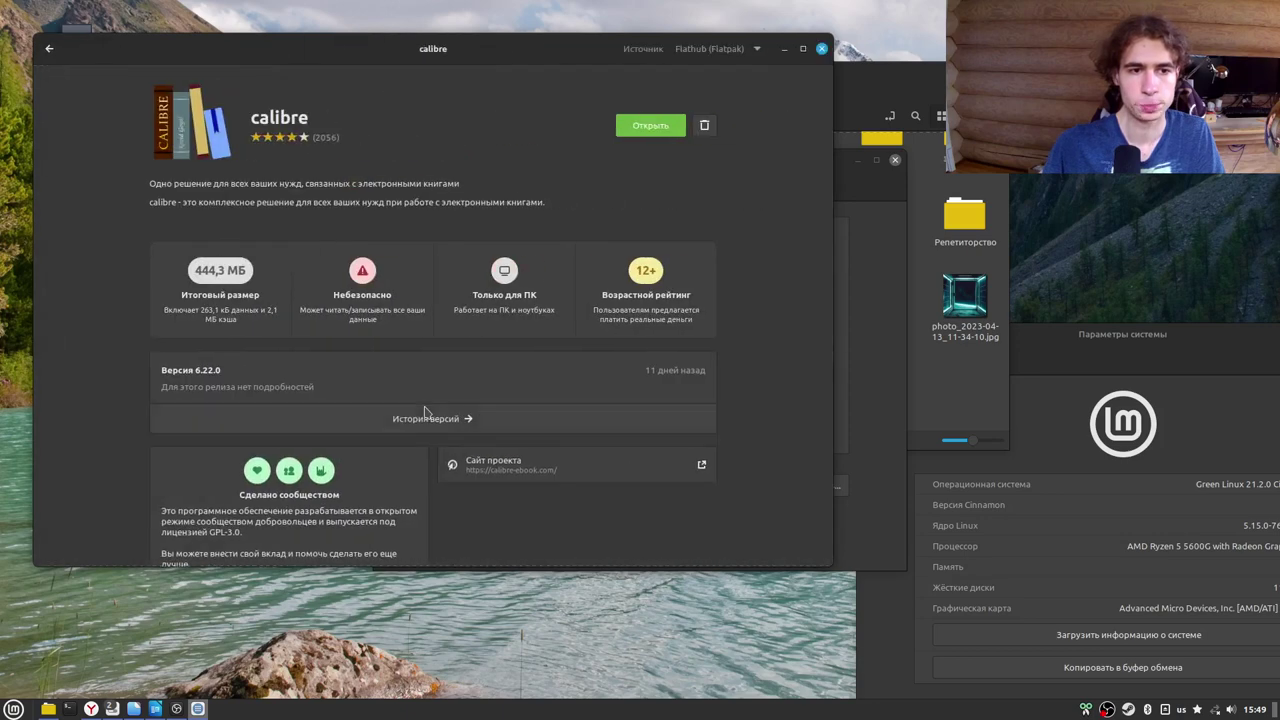
pyautogui.click(716, 56)
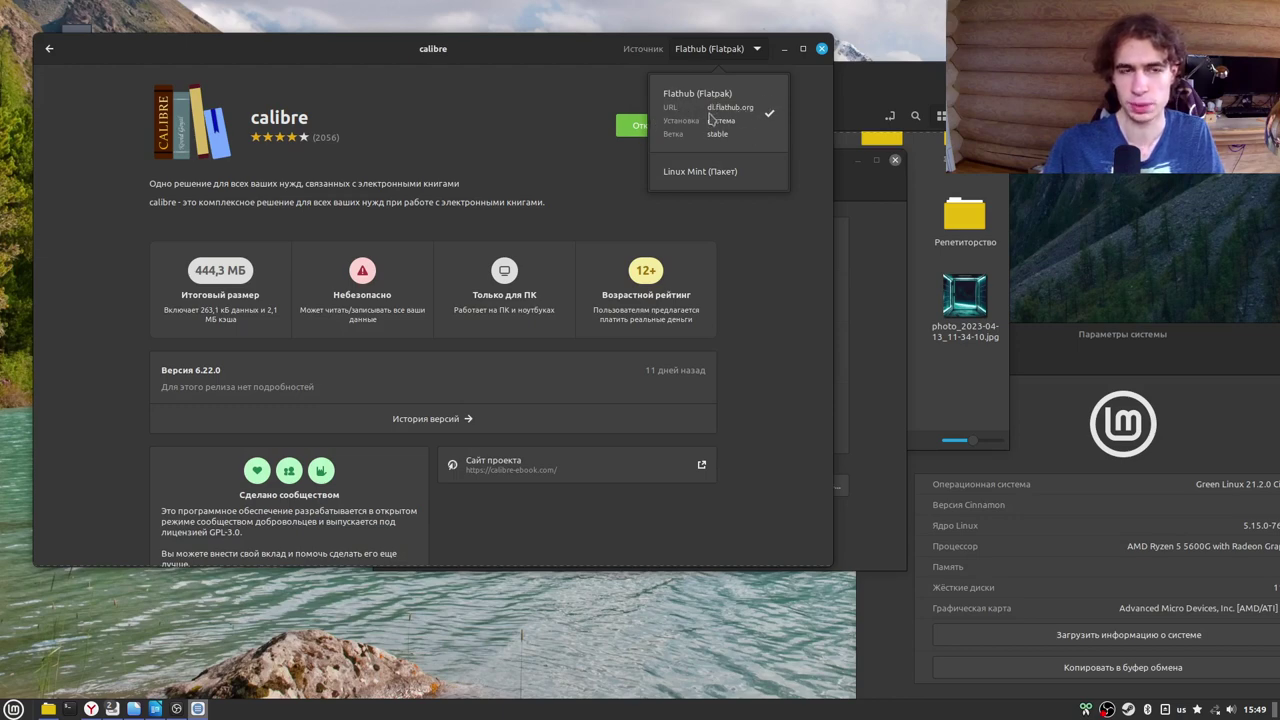
pyautogui.click(514, 118)
pyautogui.click(48, 49)
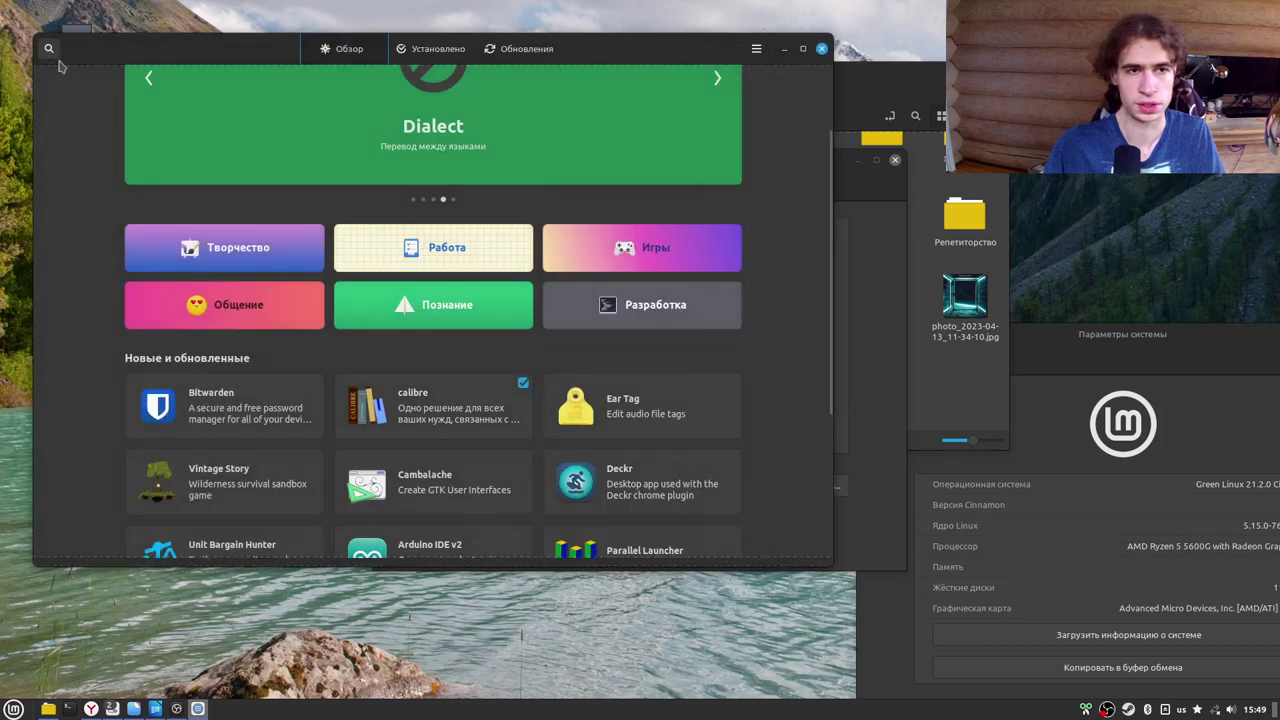
pyautogui.scroll(-3, 657, 522)
pyautogui.scroll(4, 657, 522)
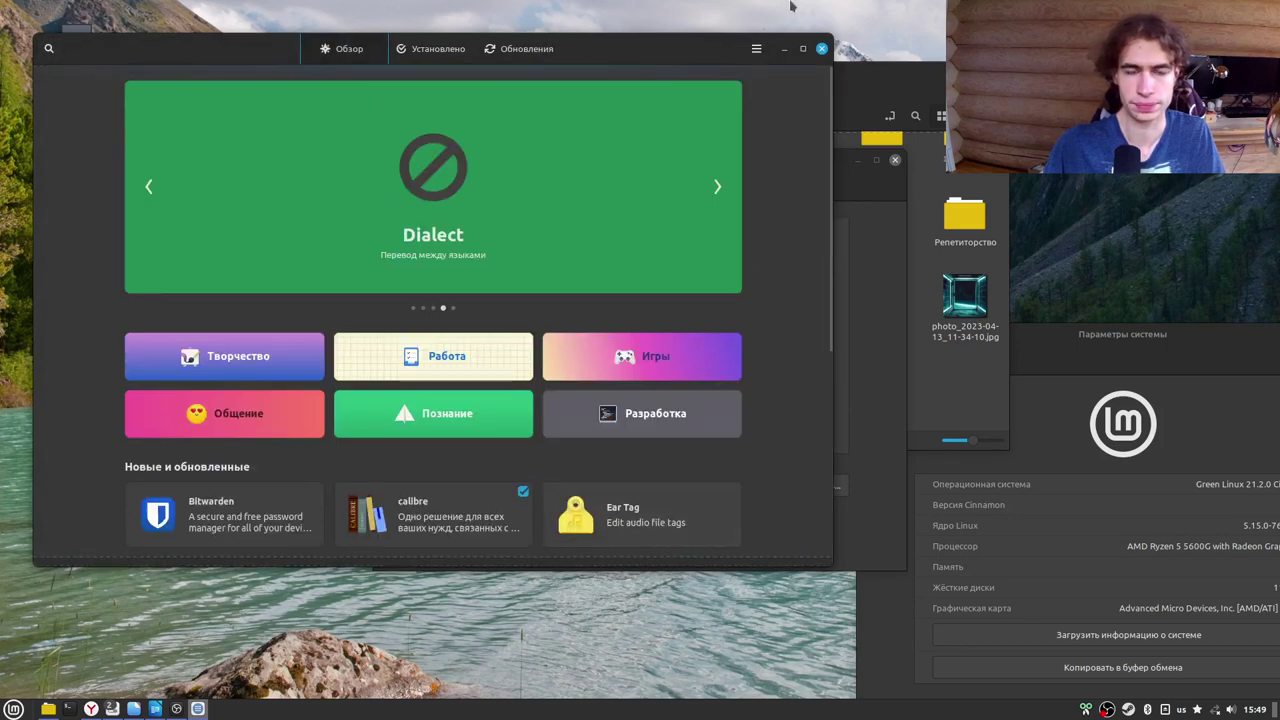
# Check the software center's Обновления and Установлено sections, and close the software center.
pyautogui.click(522, 52)
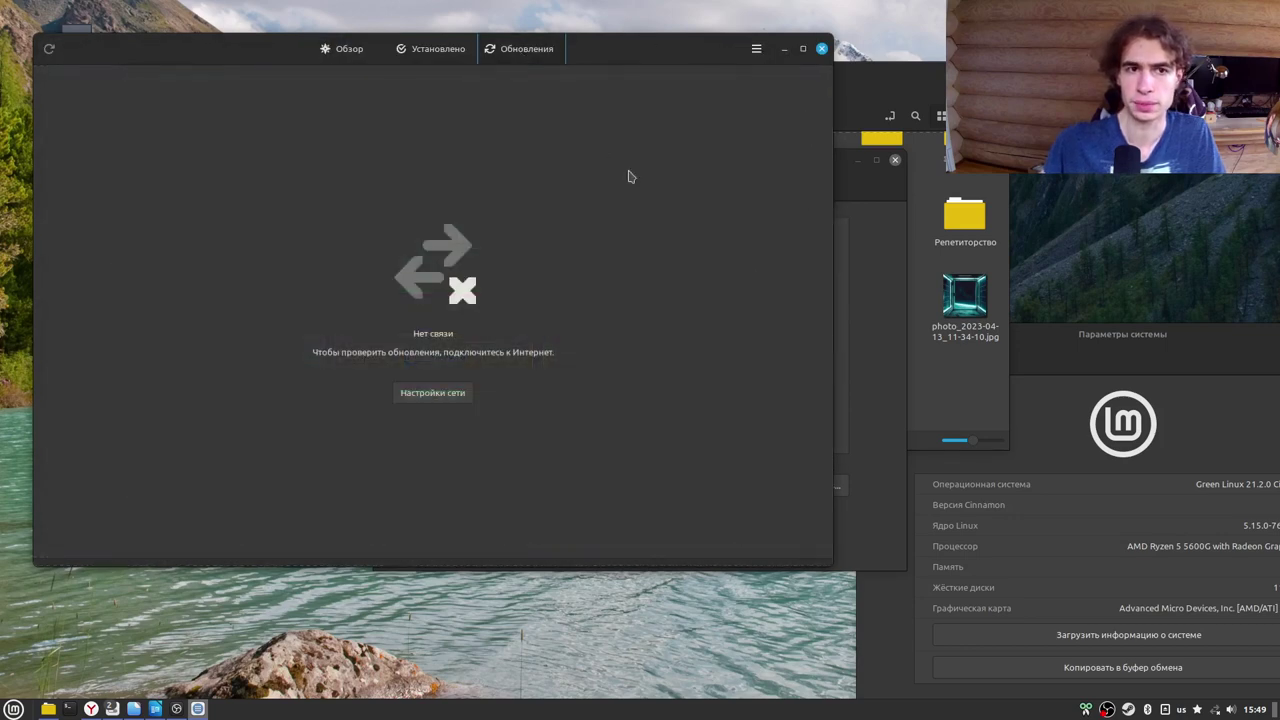
pyautogui.click(415, 49)
pyautogui.click(343, 49)
pyautogui.click(502, 52)
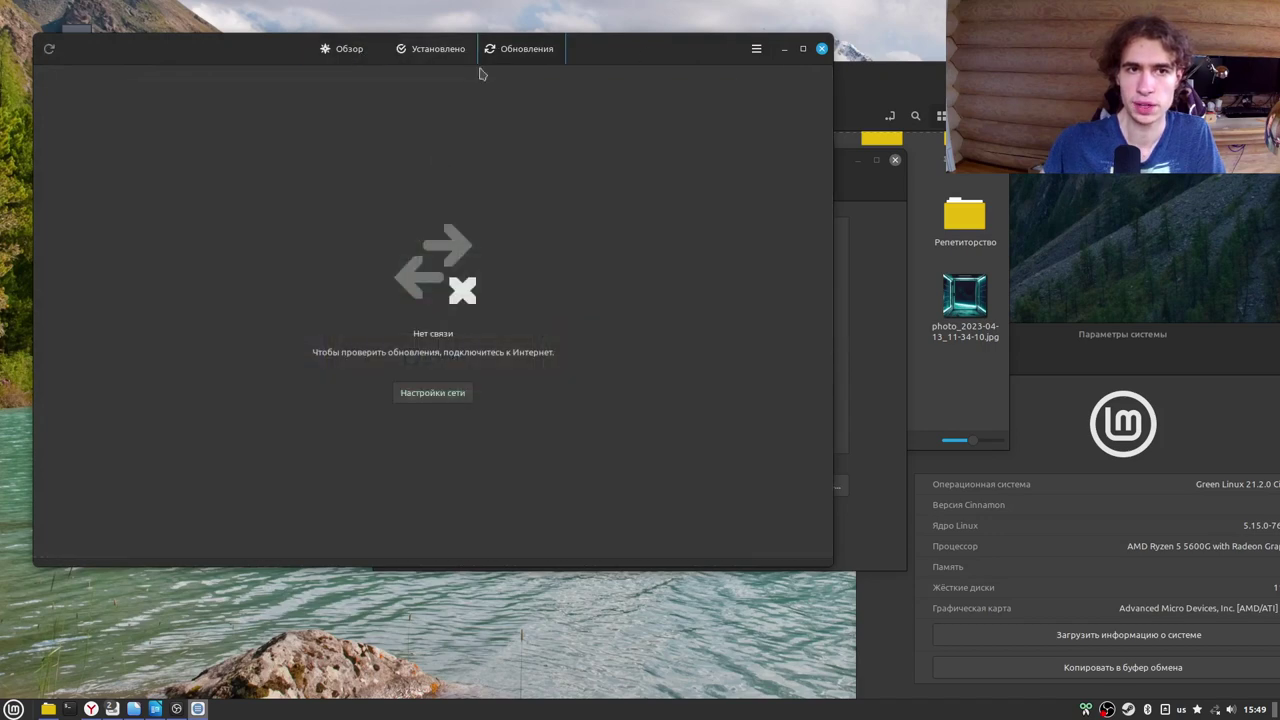
pyautogui.click(820, 50)
# Open the applications menu and look through the programs in the Администрирование category, including BleachBit, Timeshift and VirtualBox.
pyautogui.click(14, 708)
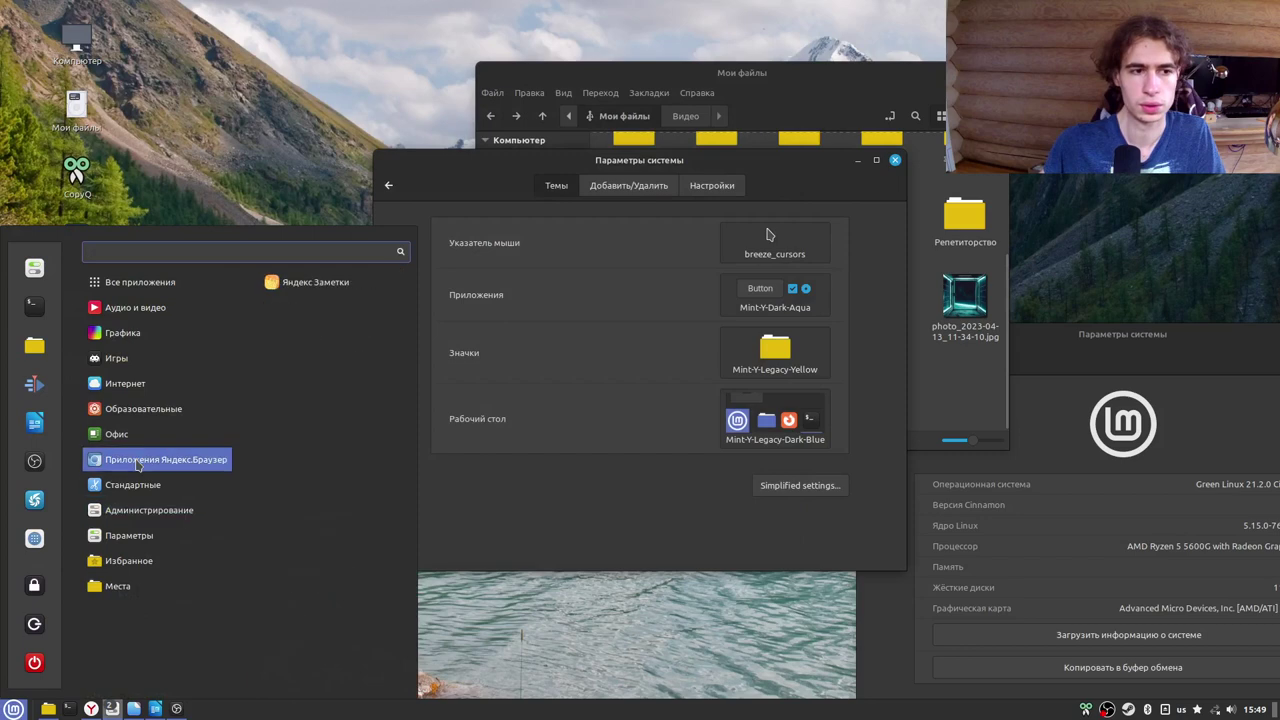
pyautogui.moveTo(137, 494)
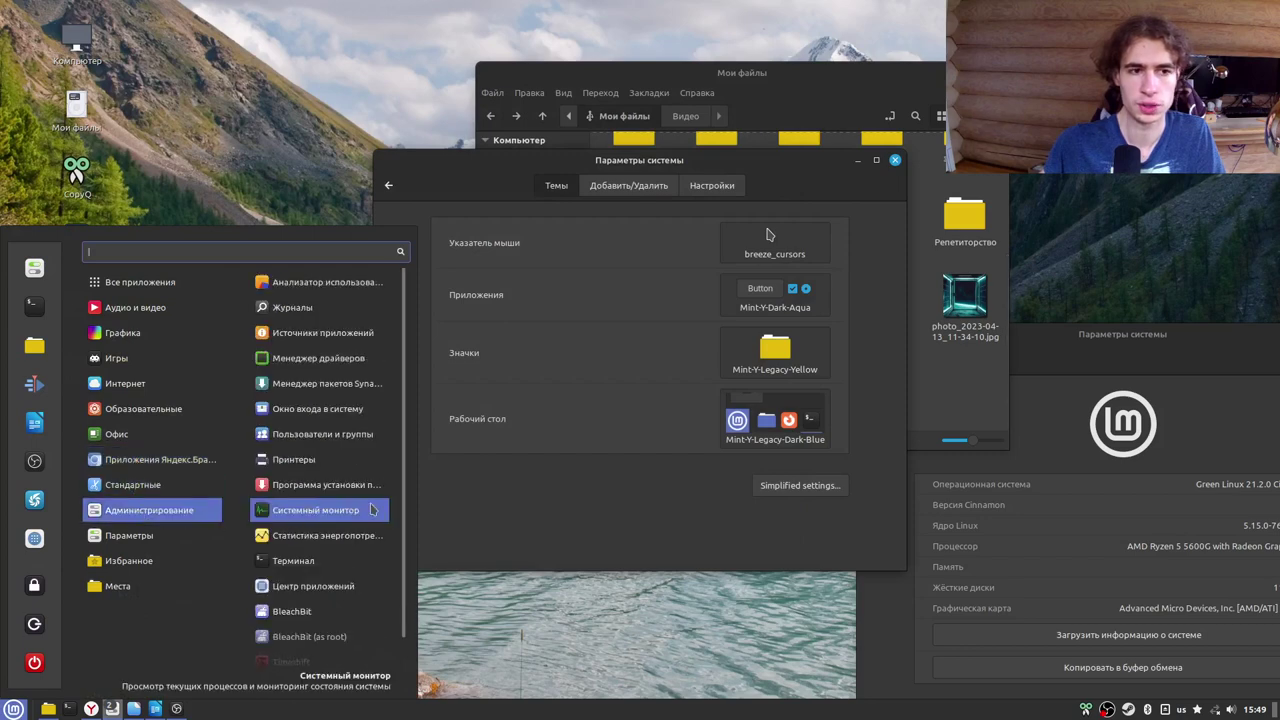
pyautogui.scroll(-1, 367, 500)
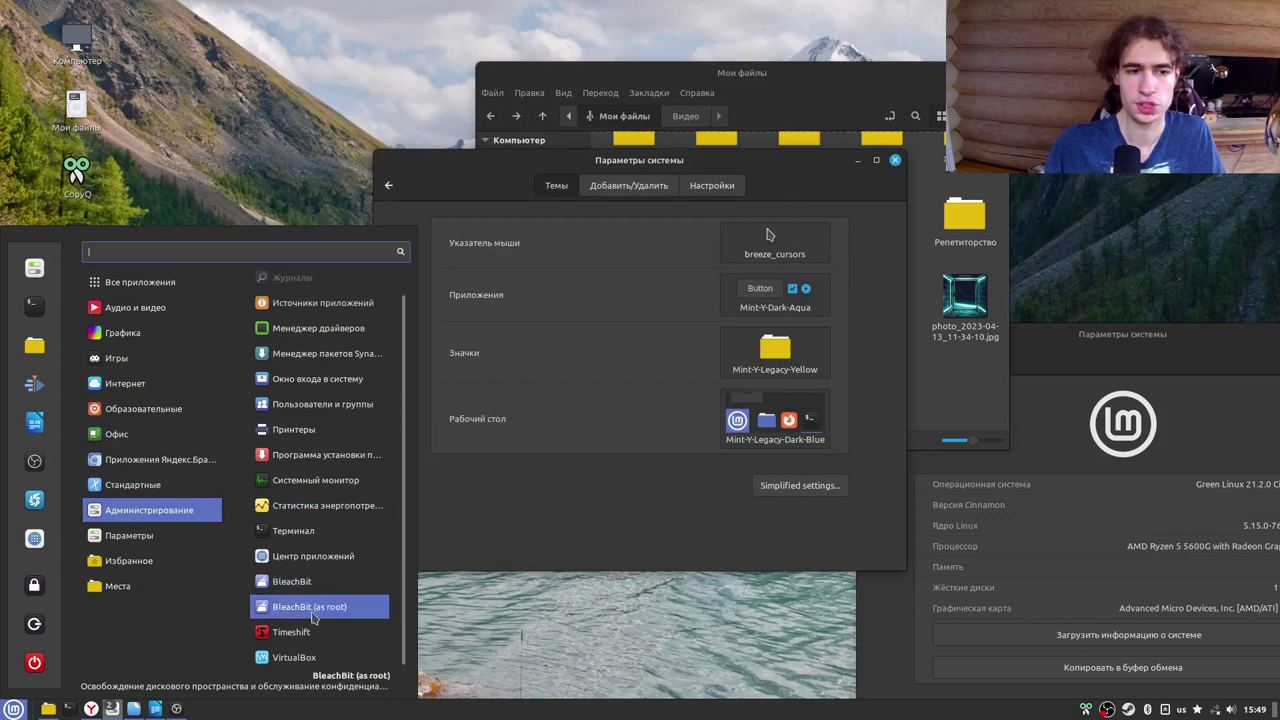
pyautogui.scroll(1, 300, 627)
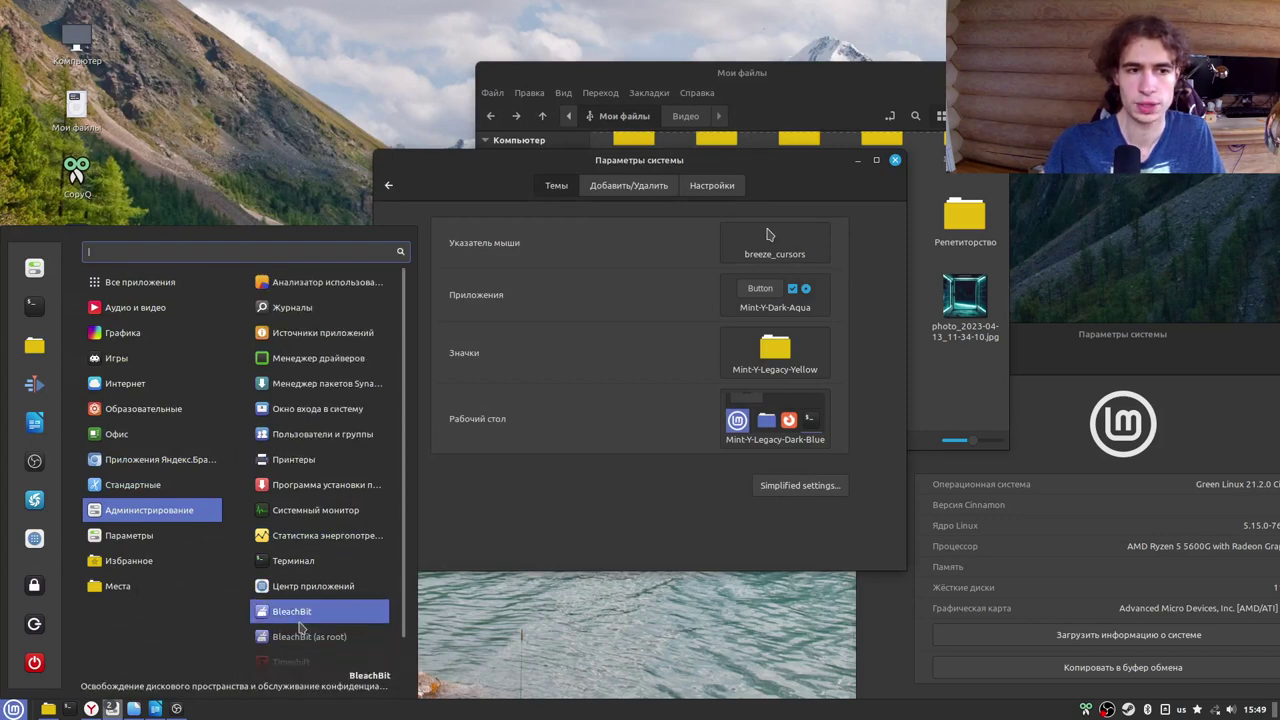
pyautogui.scroll(-1, 310, 535)
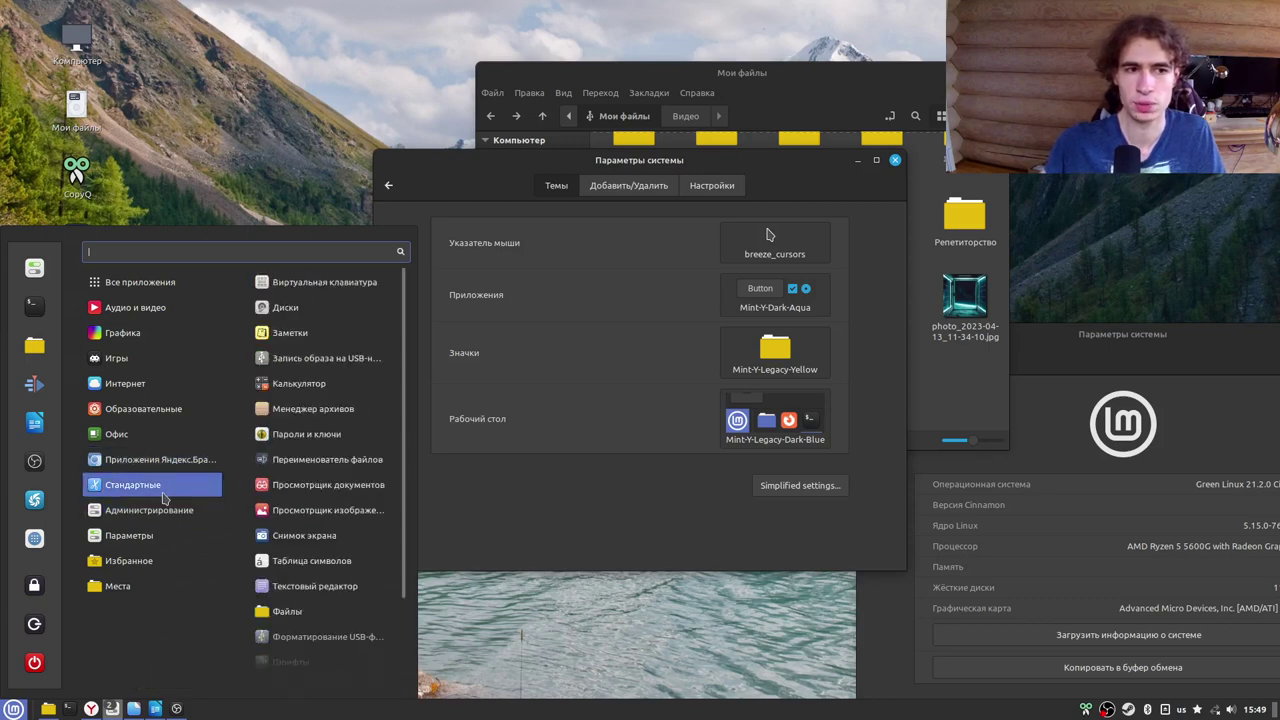
# Look through the preinstalled programs in the Офис, Интернет, Игры and Аудио и видео categories of the applications menu.
pyautogui.moveTo(147, 438)
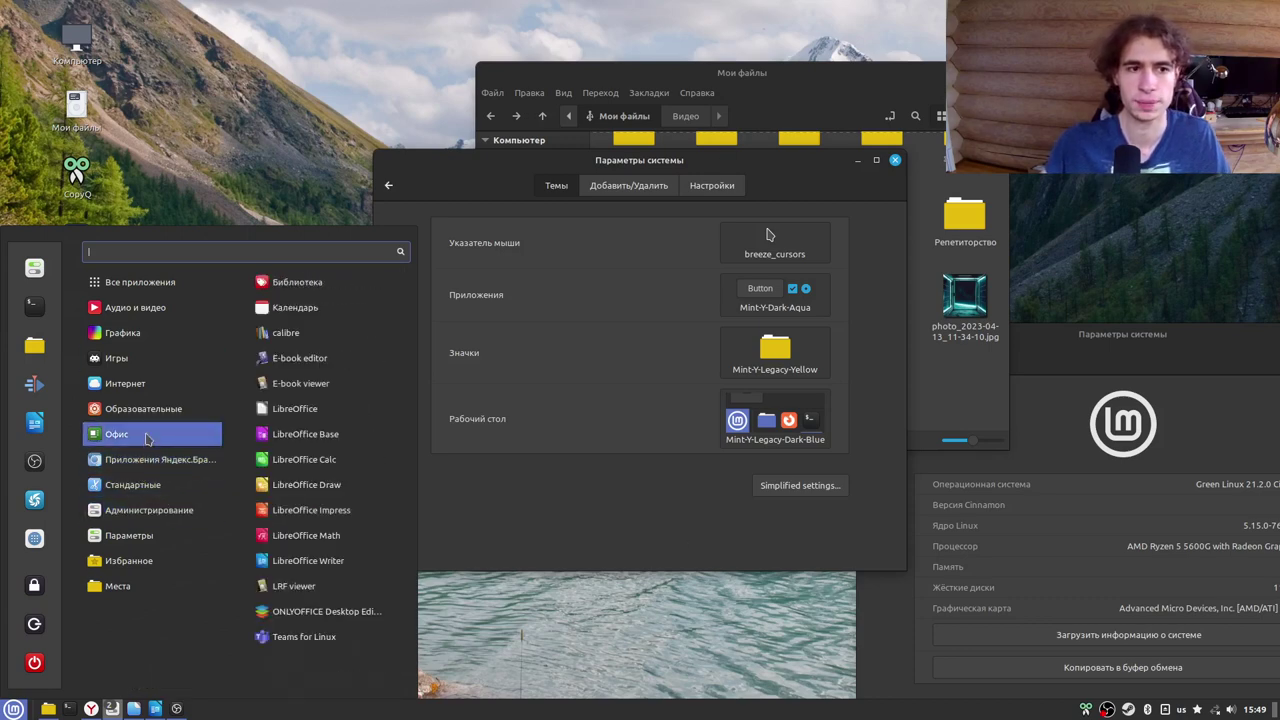
pyautogui.moveTo(174, 387)
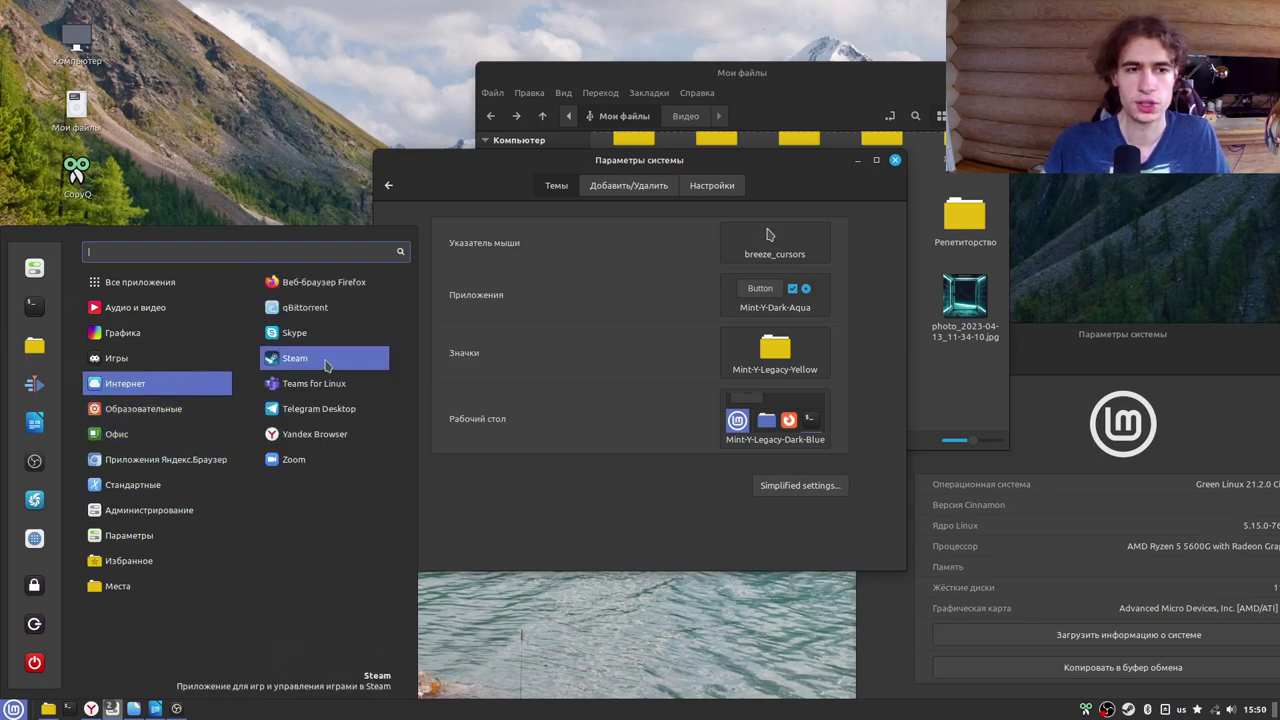
pyautogui.moveTo(188, 360)
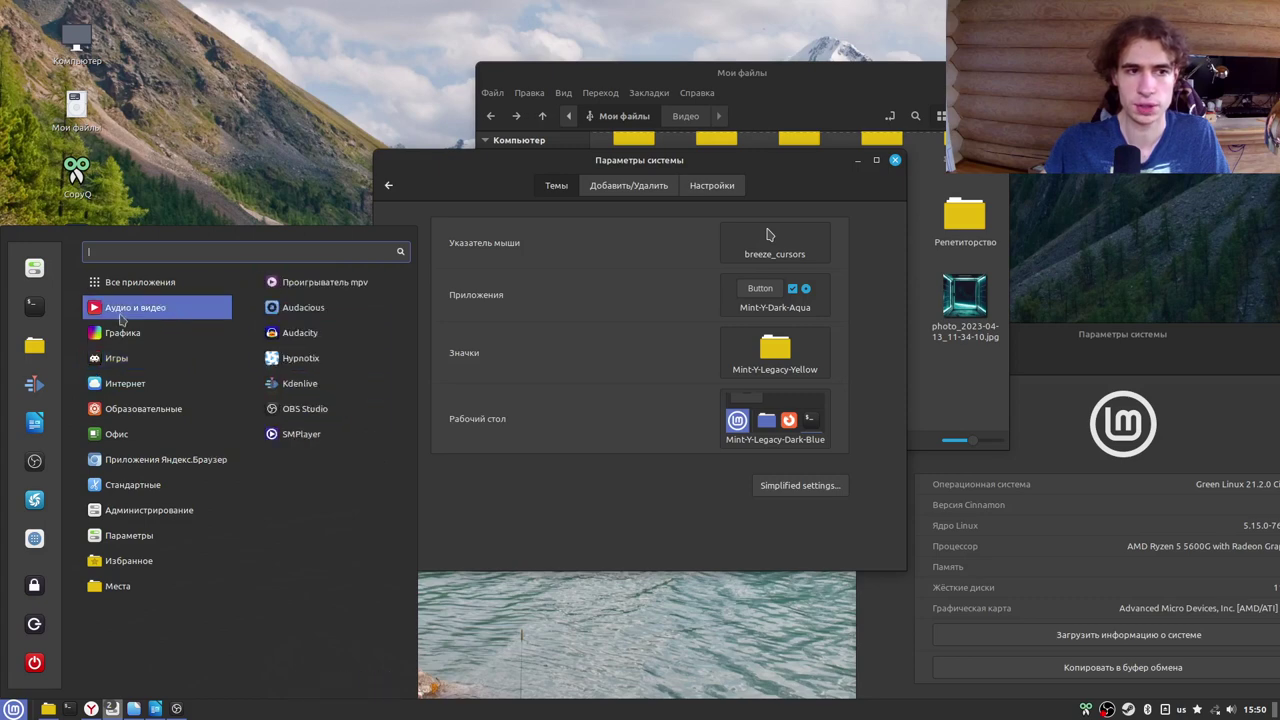
pyautogui.moveTo(148, 316)
pyautogui.moveTo(153, 283)
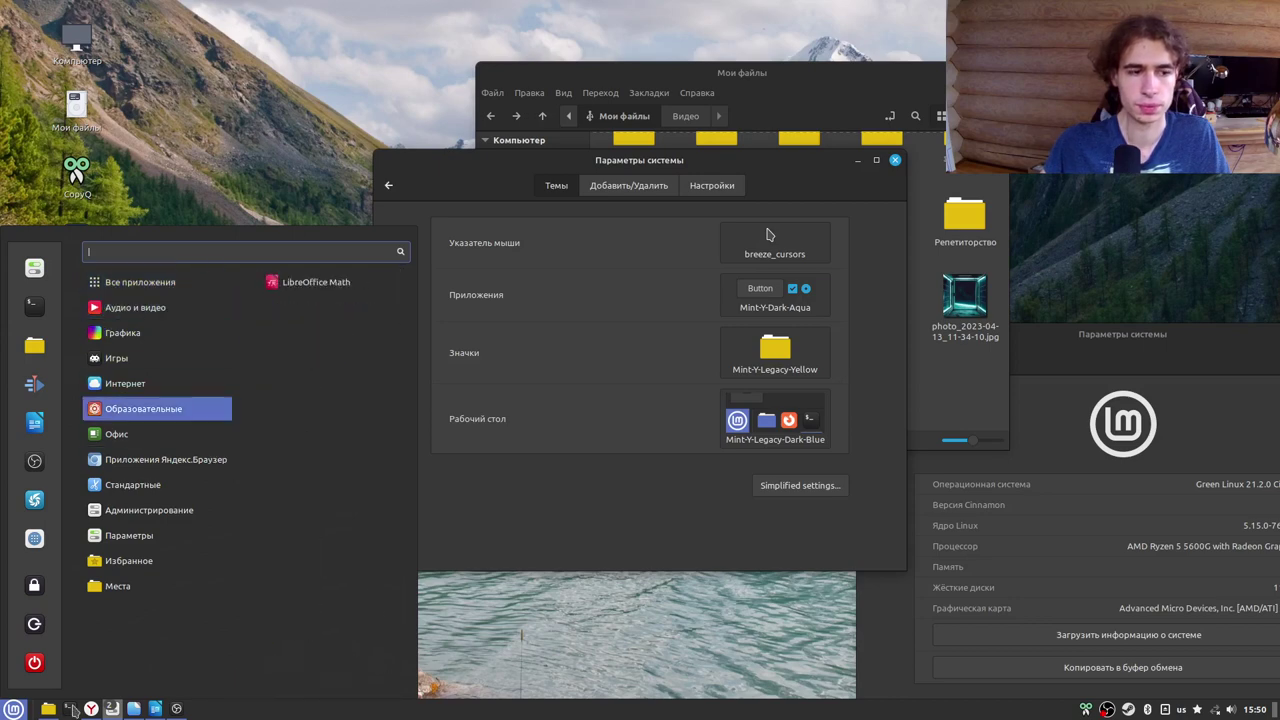
# Switch to Yandex Browser and compare the Linux and Windows Unigine Valley Benchmark results.
pyautogui.hotkey('alt', 'Tab')
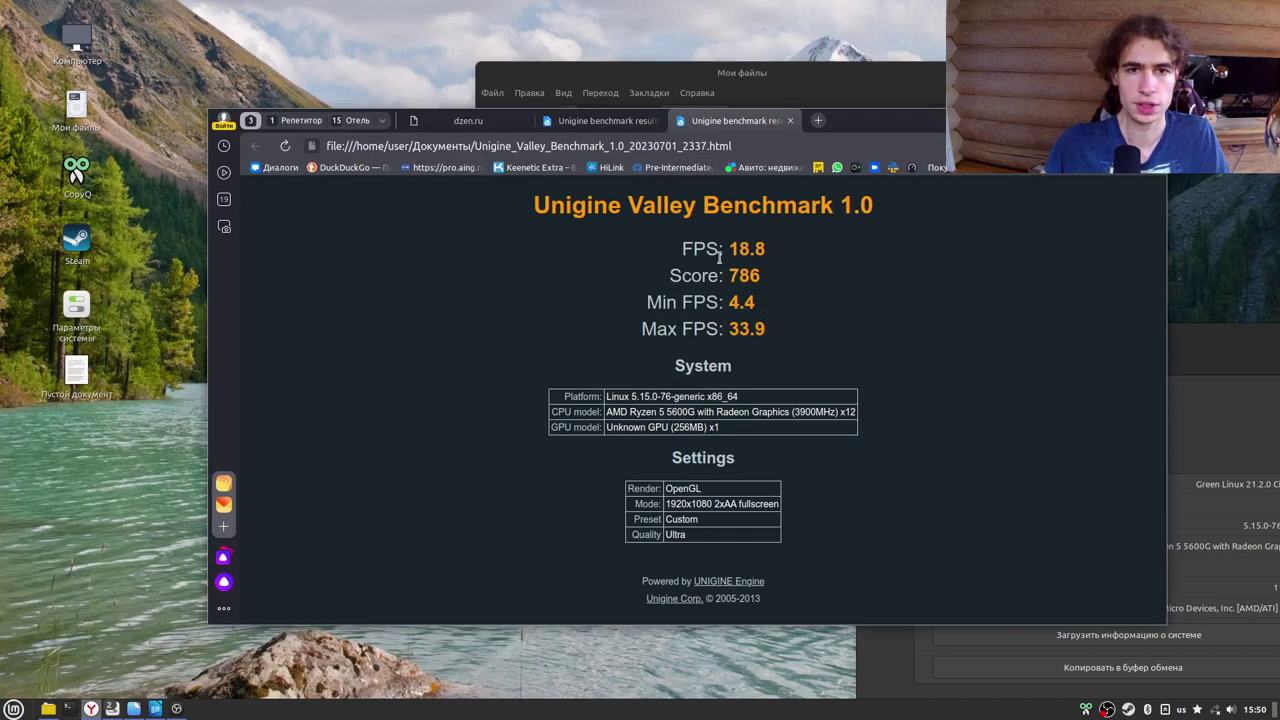
pyautogui.click(630, 121)
pyautogui.click(727, 121)
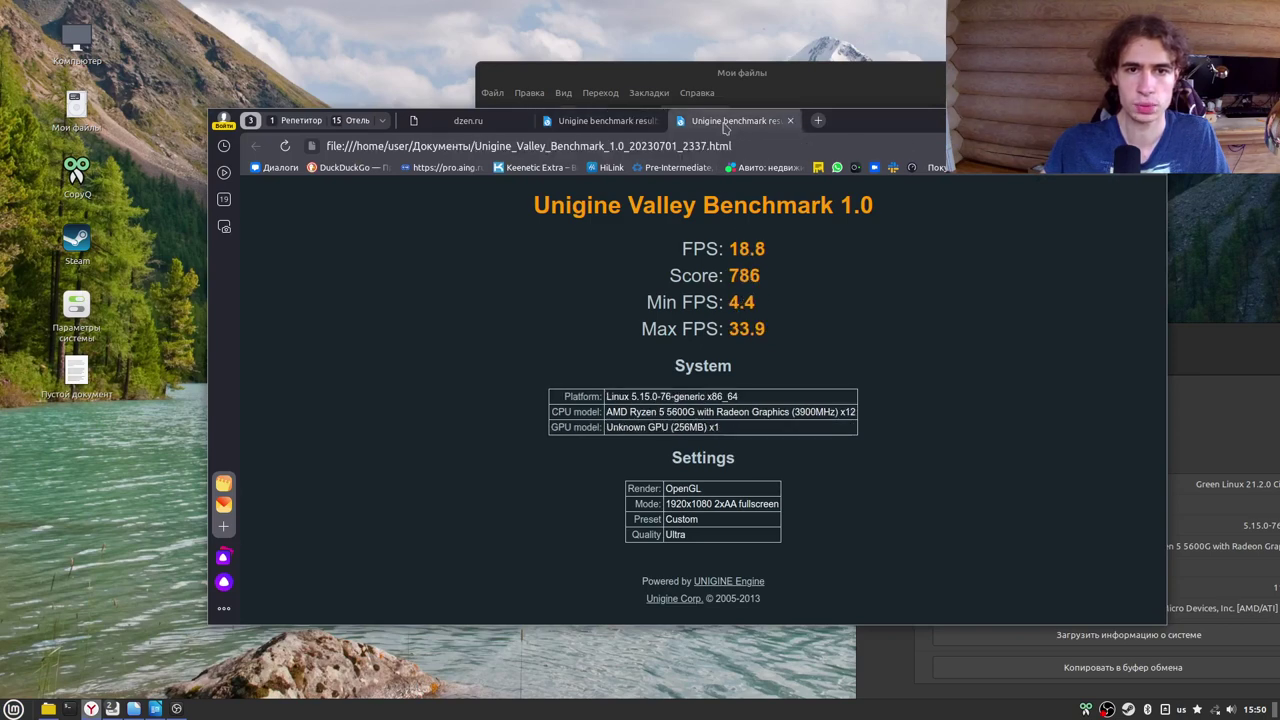
pyautogui.hotkey('ctrl', 'shift', 'Tab')
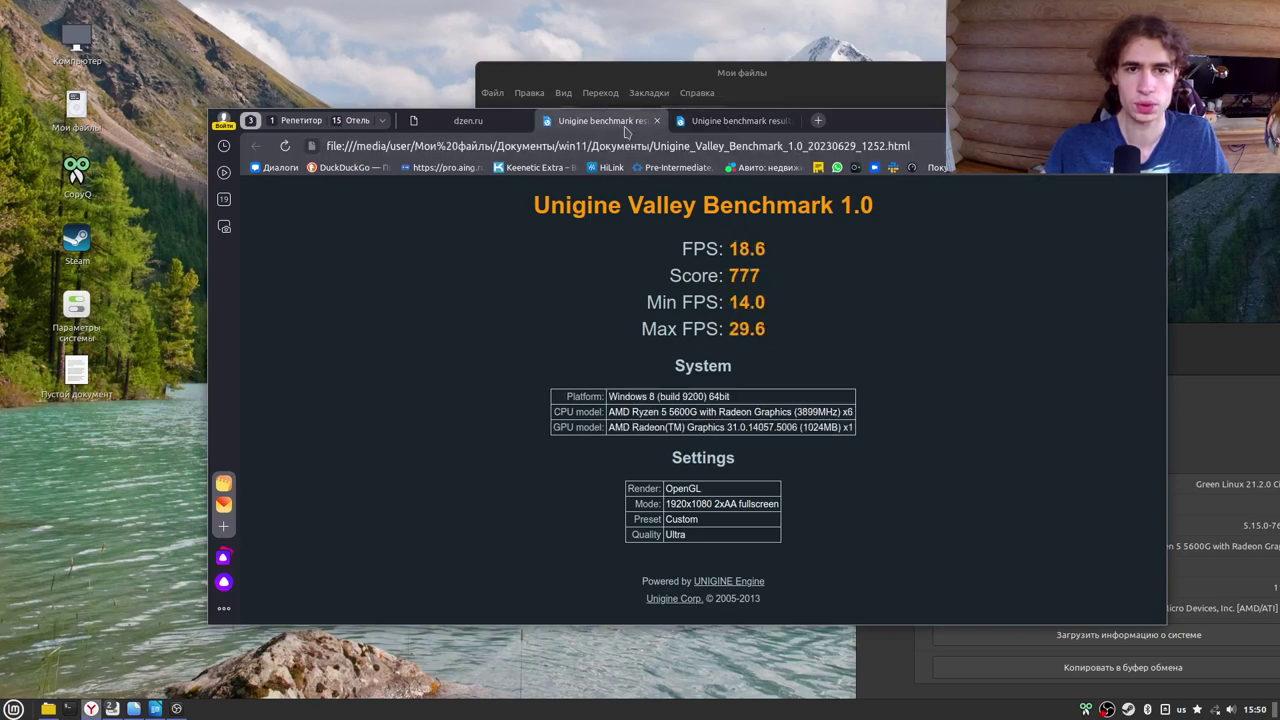
# Bring the system information window to the front and place it beside the Linux benchmark result so both can be read.
pyautogui.click(1190, 350)
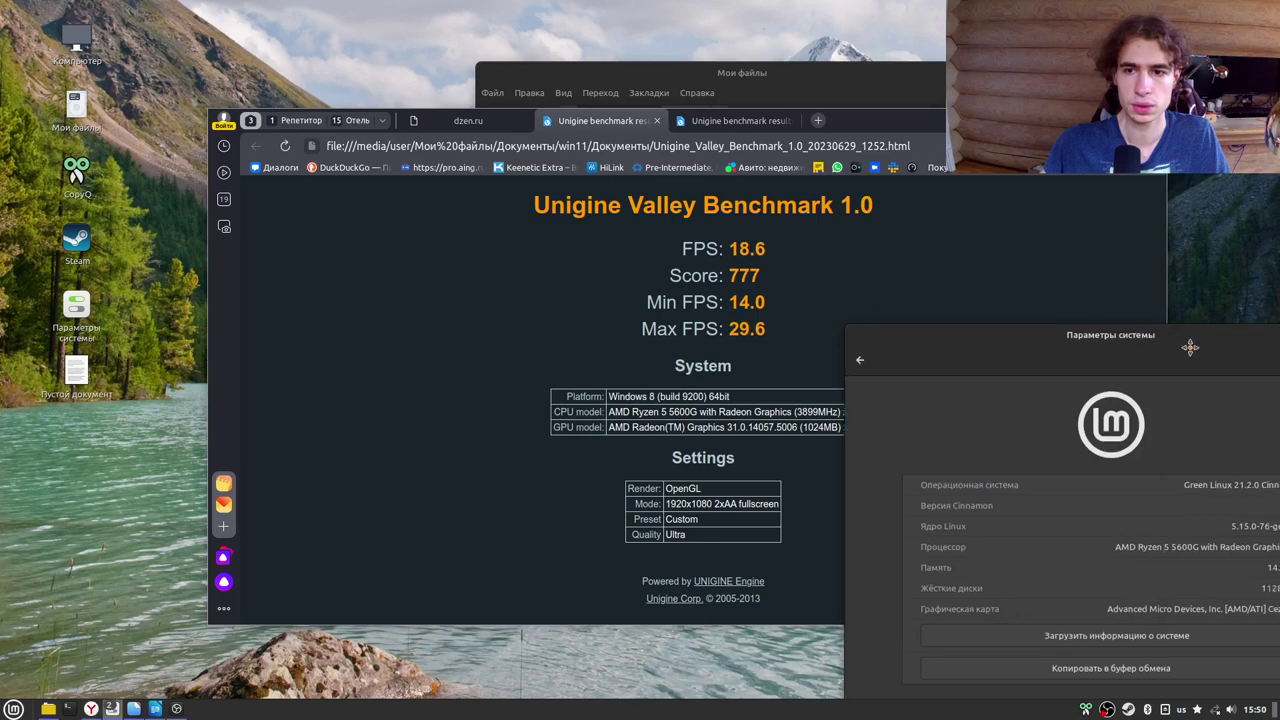
pyautogui.moveTo(1190, 330); pyautogui.dragTo(1180, 180)
pyautogui.moveTo(1013, 273); pyautogui.dragTo(1006, 270)
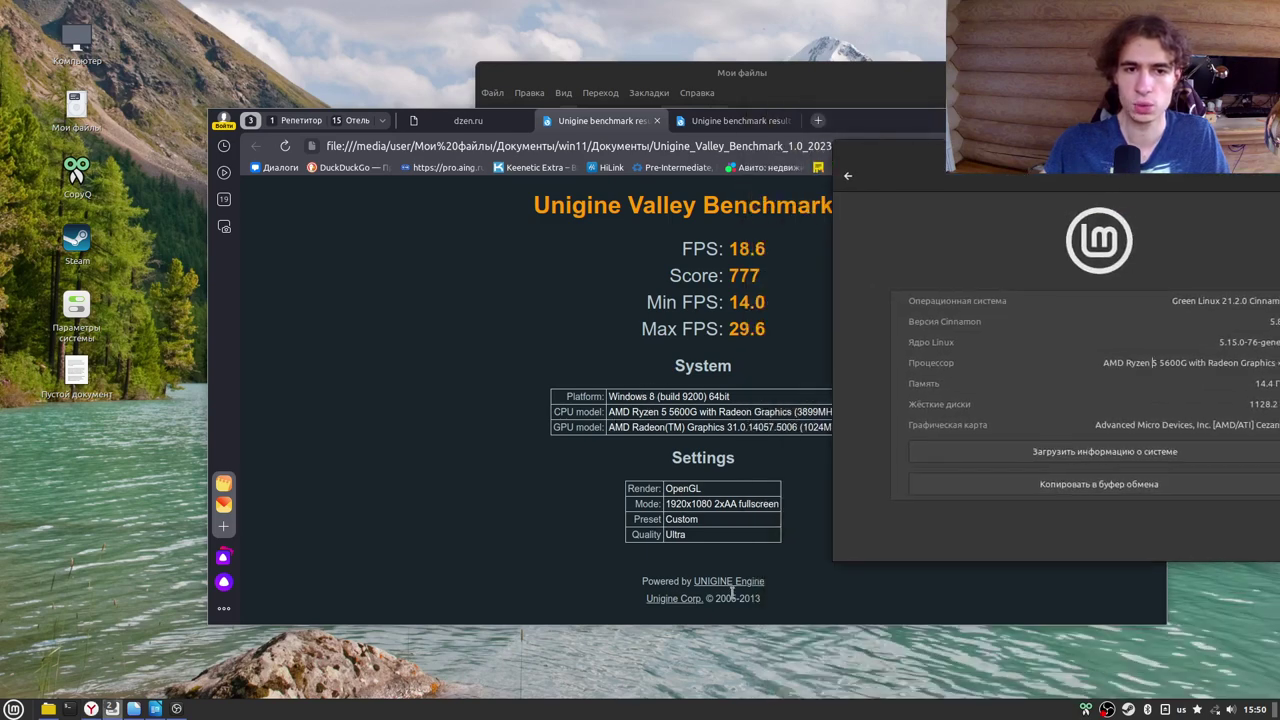
pyautogui.click(732, 119)
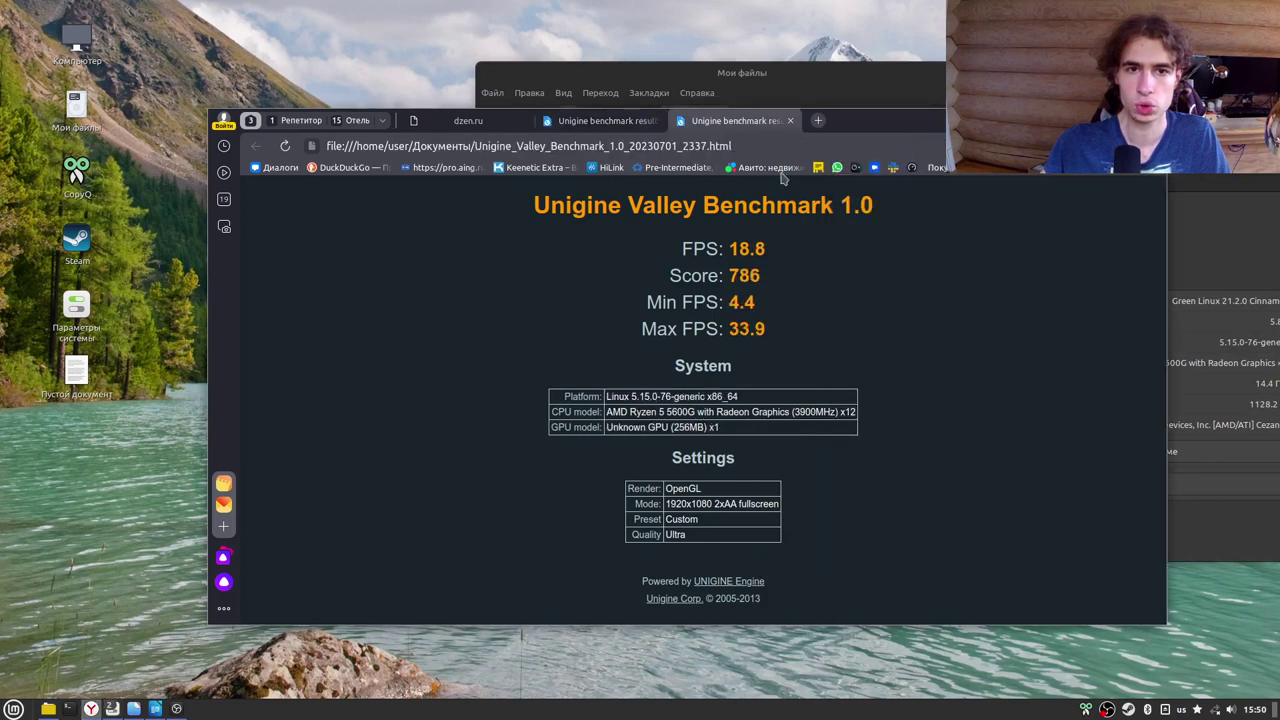
pyautogui.click(1220, 450)
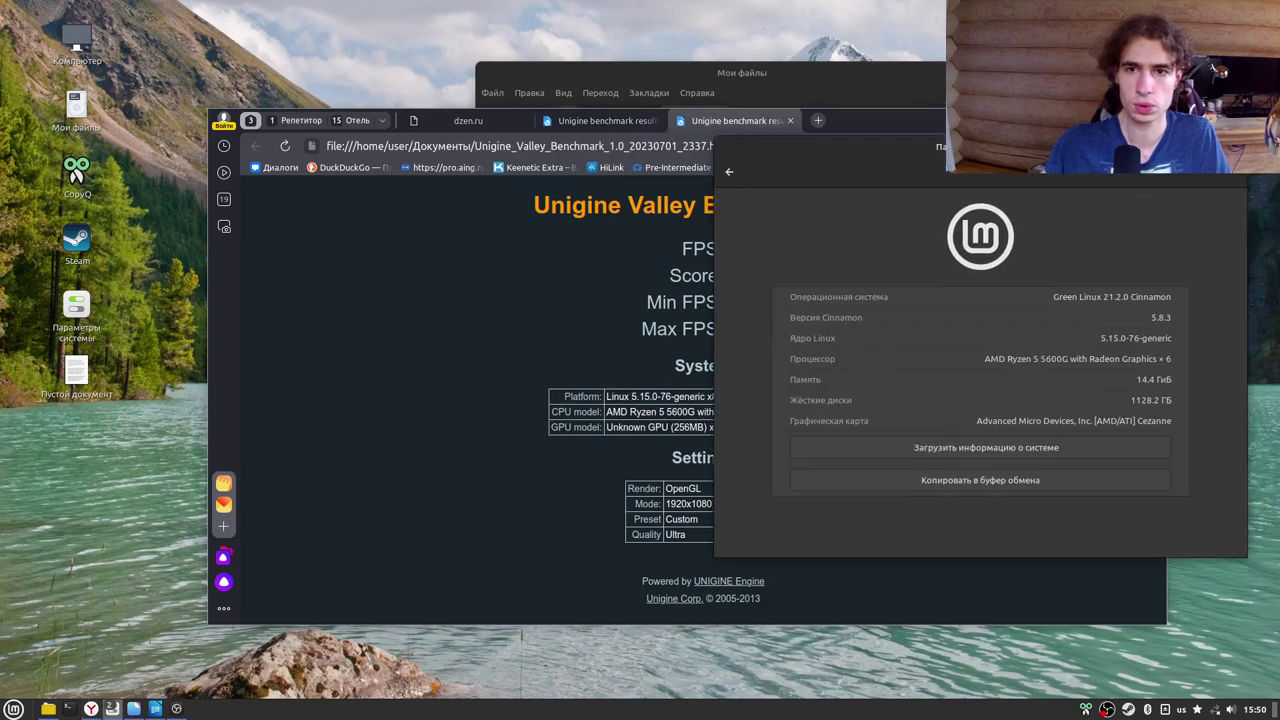
pyautogui.moveTo(960, 185); pyautogui.dragTo(960, 28)
pyautogui.moveTo(1075, 28); pyautogui.dragTo(388, 210)
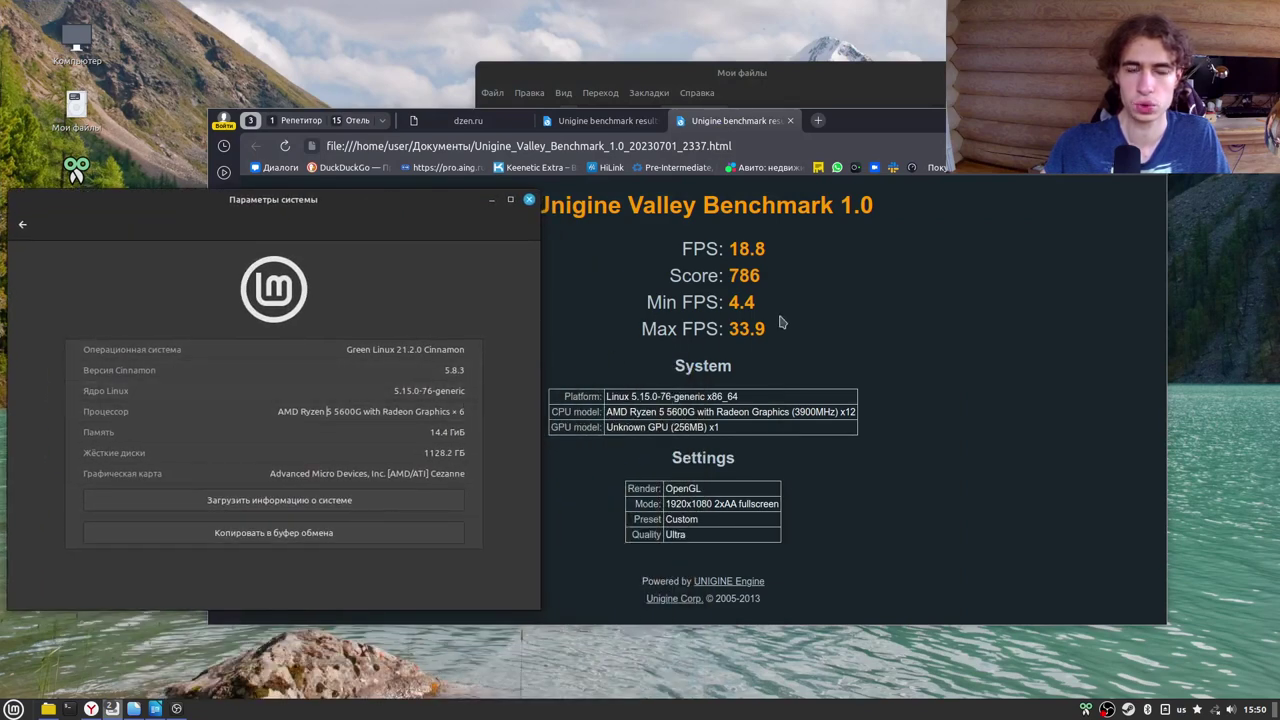
# Compare the Windows and Linux Valley benchmark results again, highlighting the Max FPS value in the Linux report.
pyautogui.click(628, 126)
pyautogui.click(706, 122)
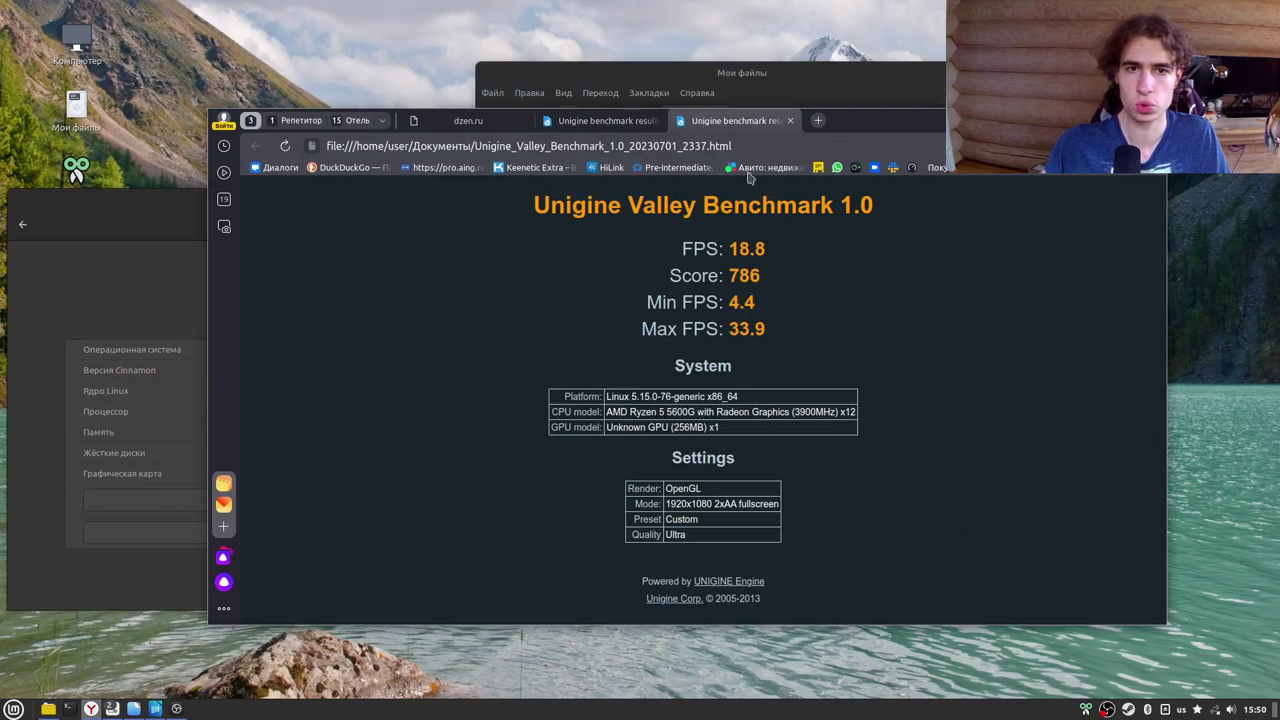
pyautogui.doubleClick(744, 330)
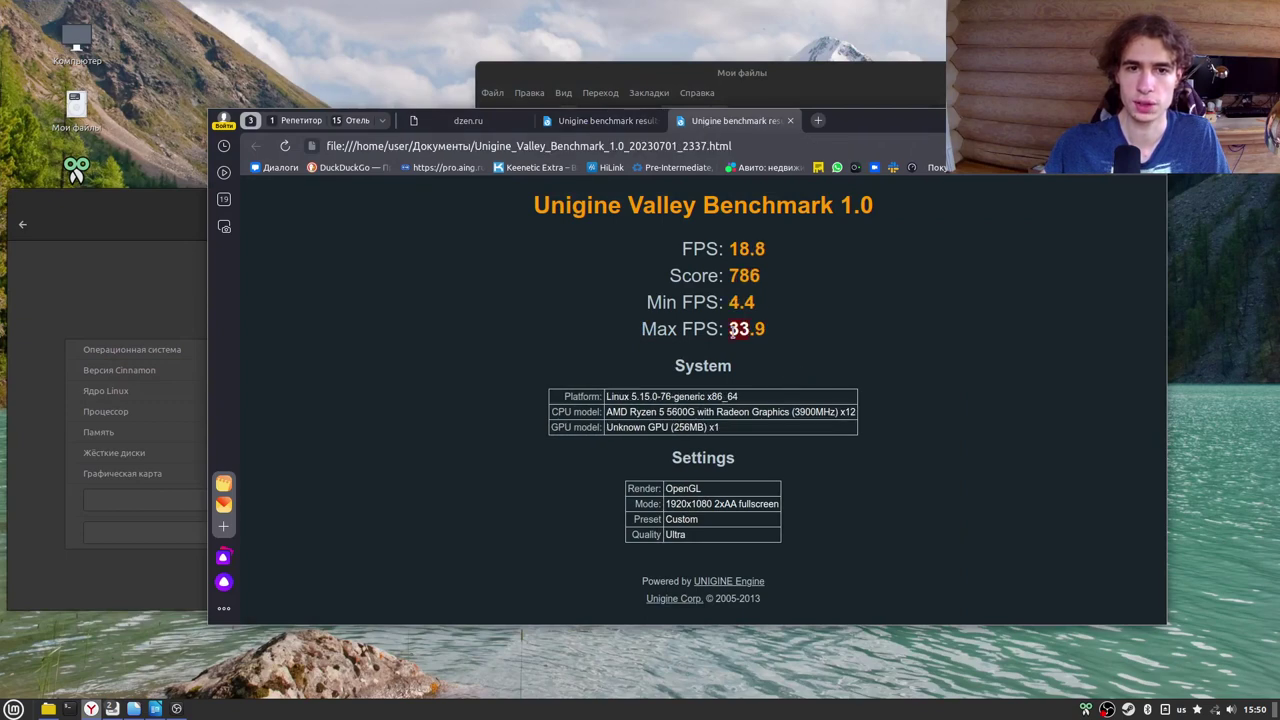
pyautogui.click(585, 128)
pyautogui.click(716, 122)
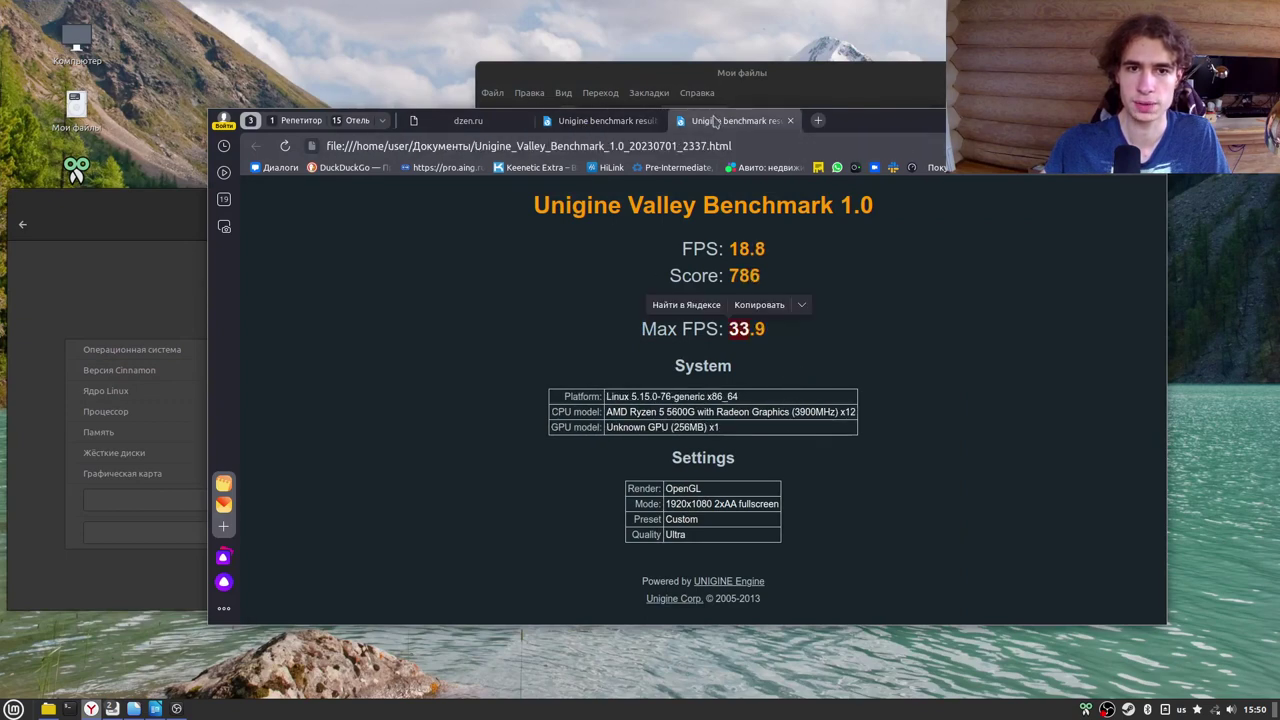
pyautogui.click(625, 121)
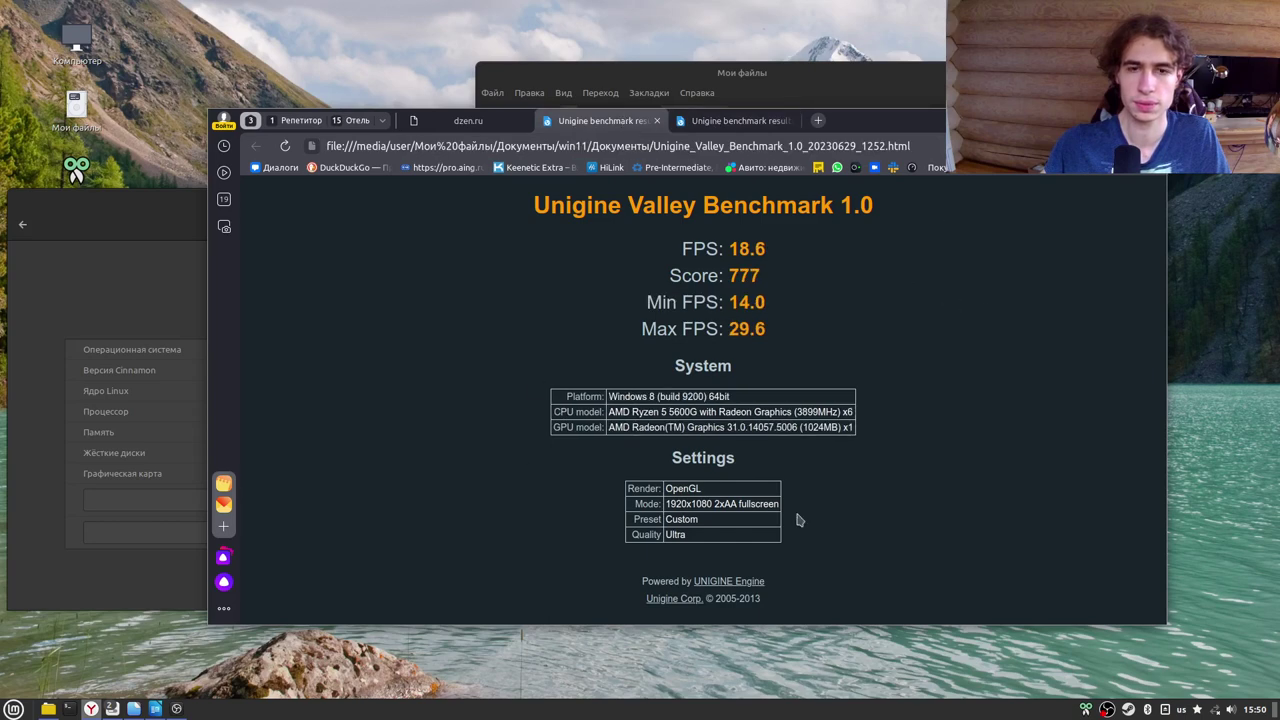
# Close the system information window and point out the Platform entry in the Windows benchmark report.
pyautogui.click(135, 257)
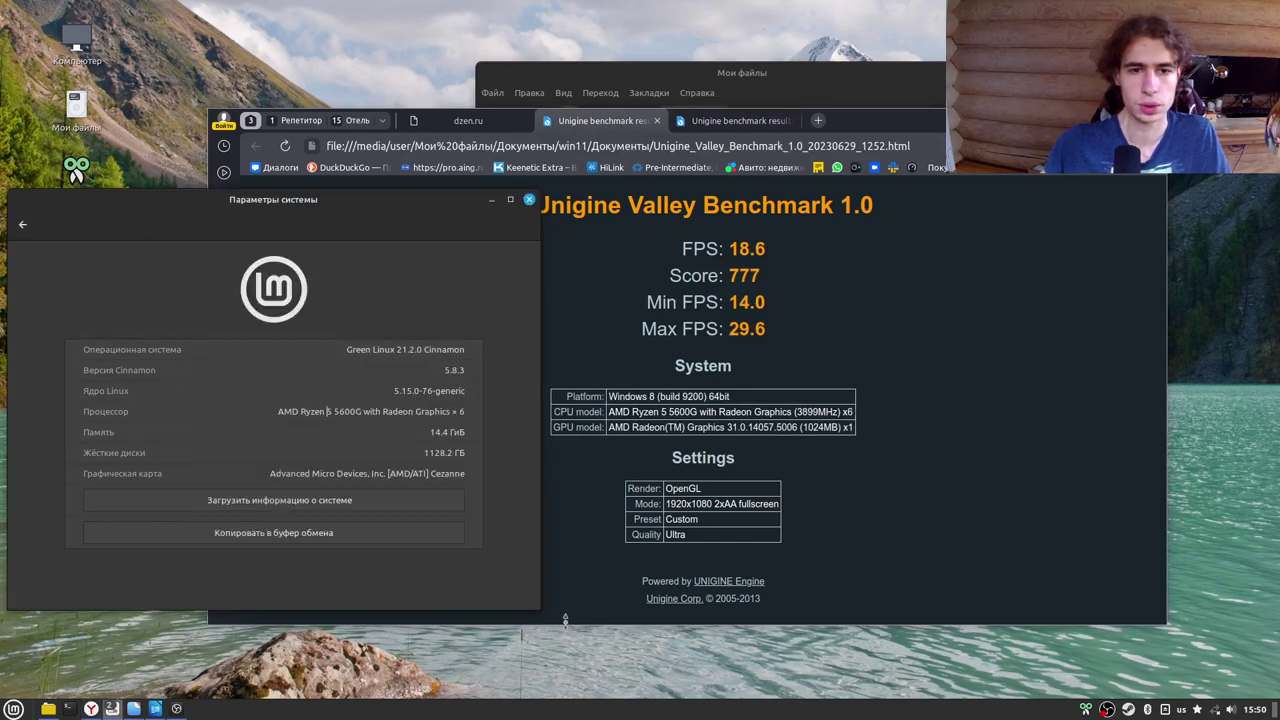
pyautogui.click(529, 198)
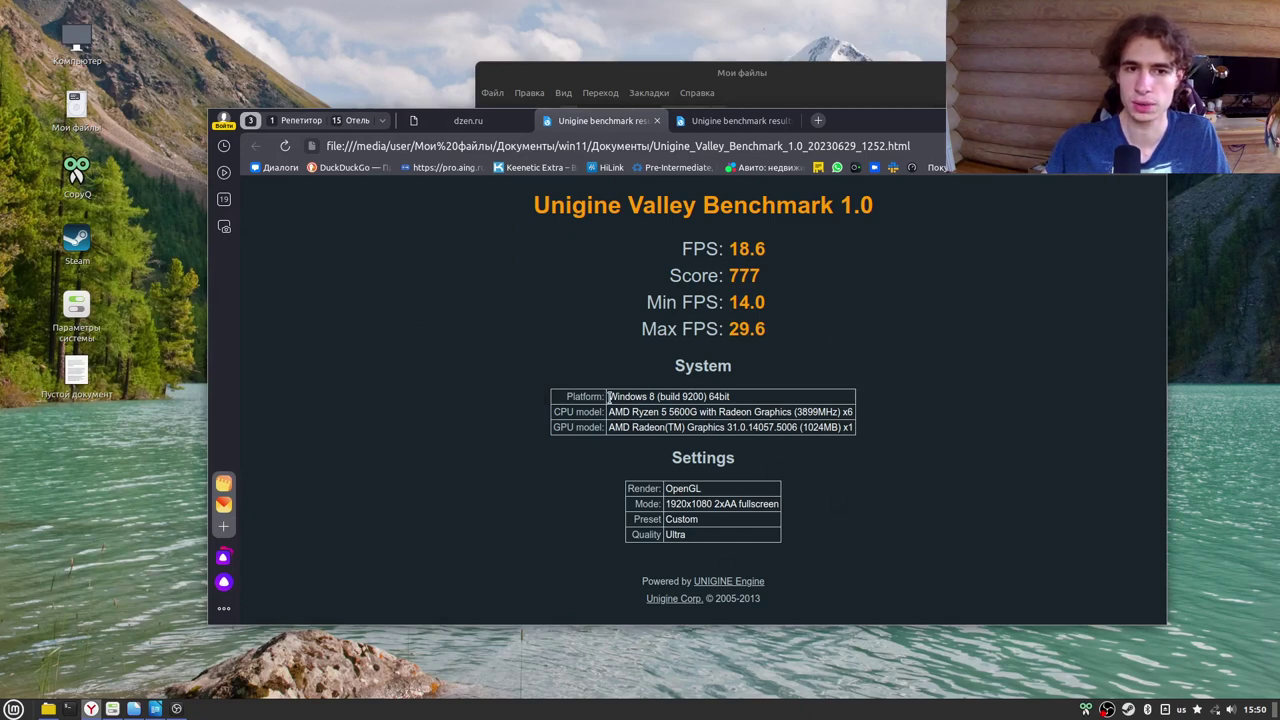
pyautogui.moveTo(608, 396); pyautogui.dragTo(657, 397)
pyautogui.click(773, 414)
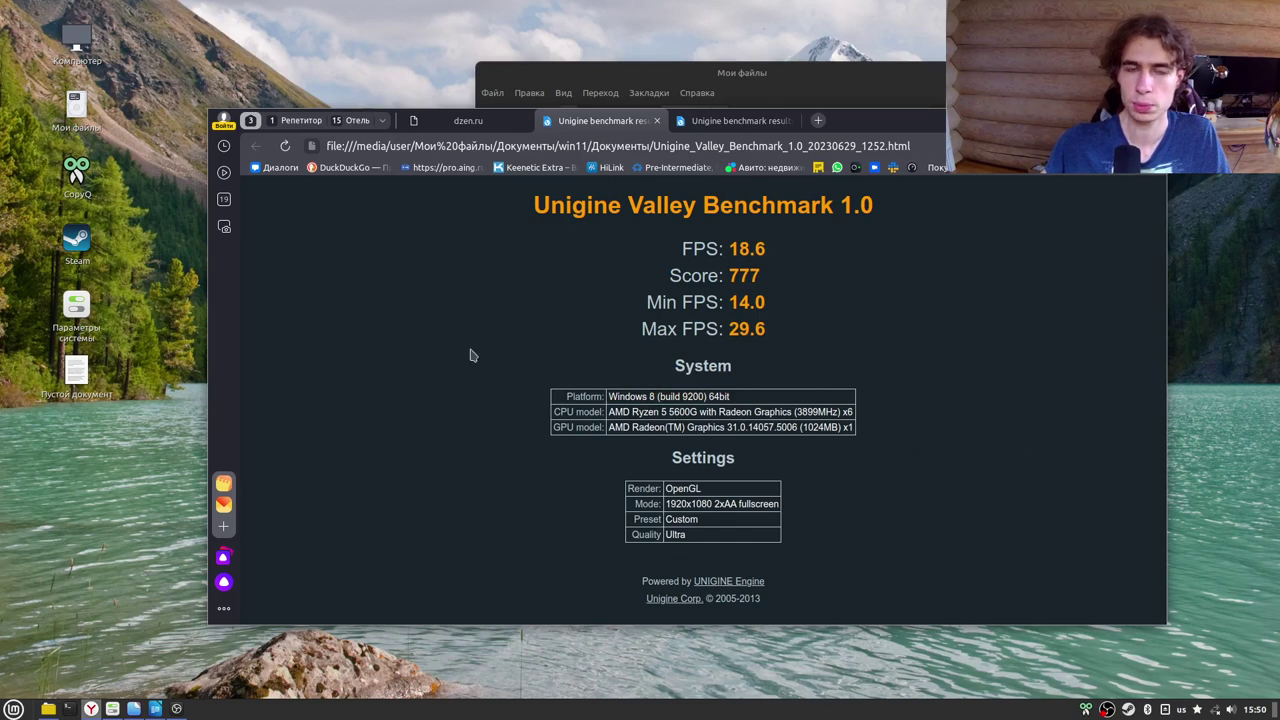
# Reopen the applications menu and browse its categories, including Места, Приложения Яндекс.Браузер and Параметры.
pyautogui.click(14, 708)
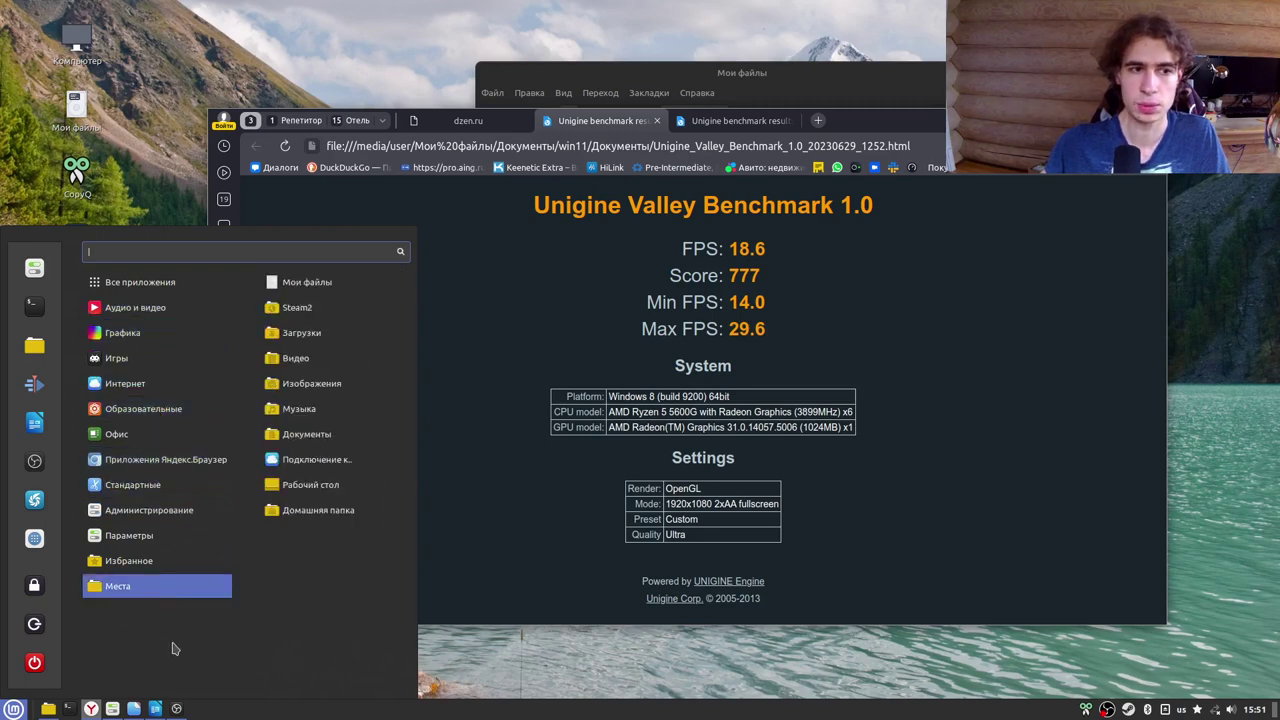
pyautogui.moveTo(183, 455)
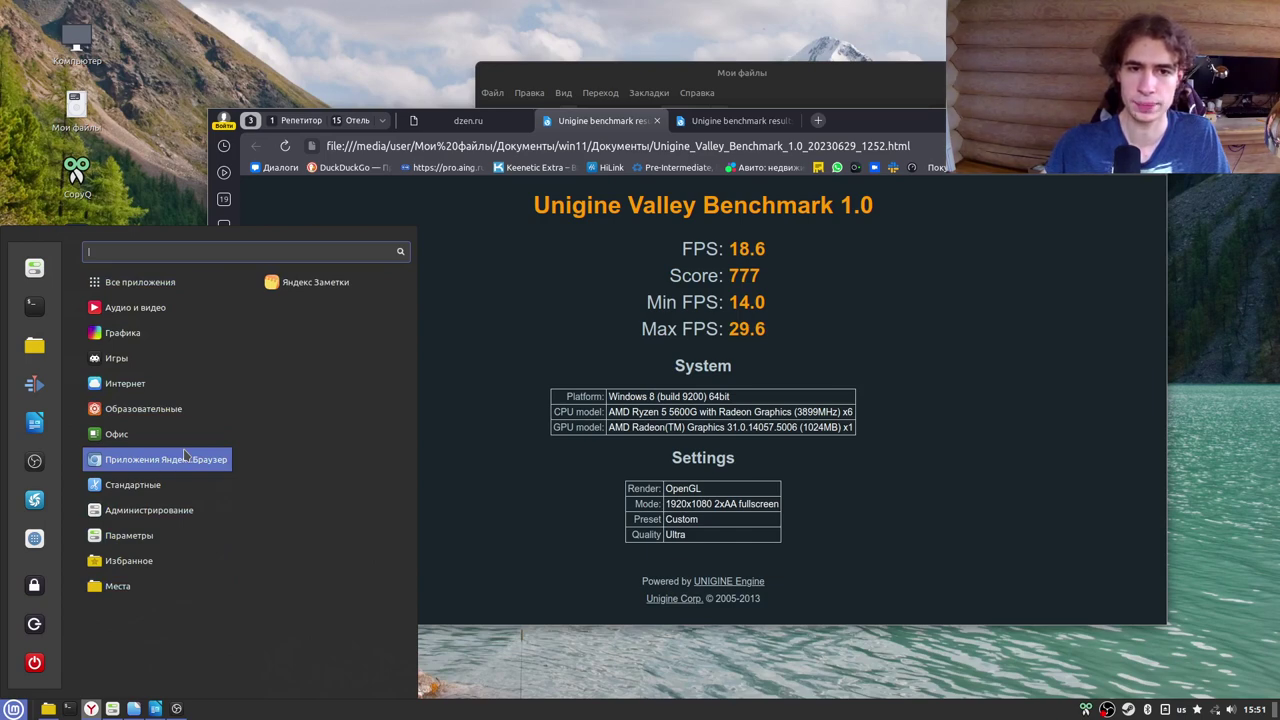
pyautogui.moveTo(175, 537)
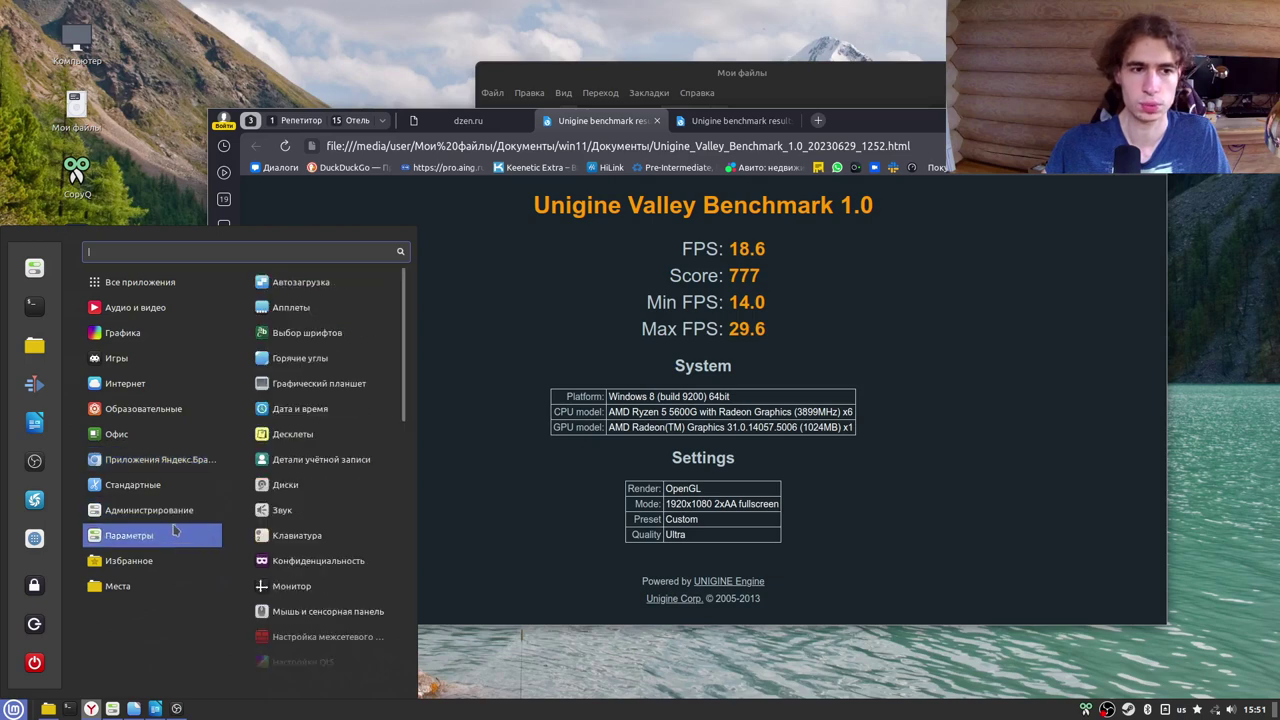